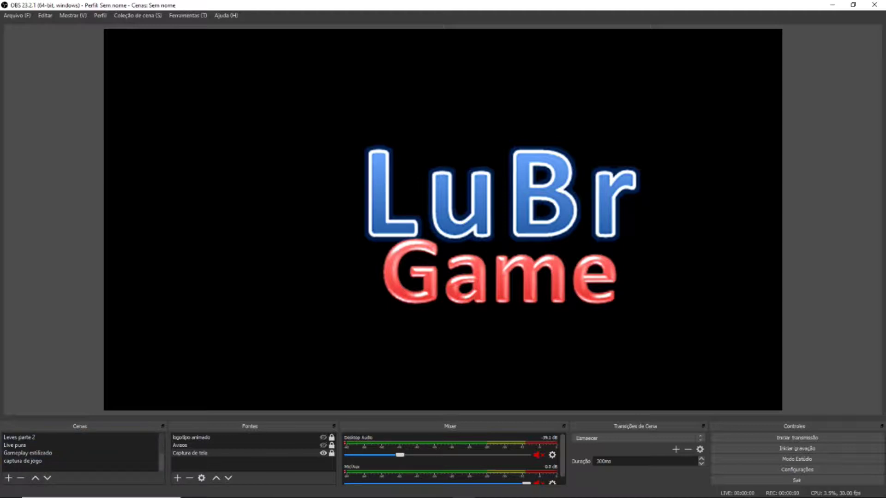
Add a new scene named "gravar tudo da tela"
{"action": "left_click", "coordinate": [8, 478]}
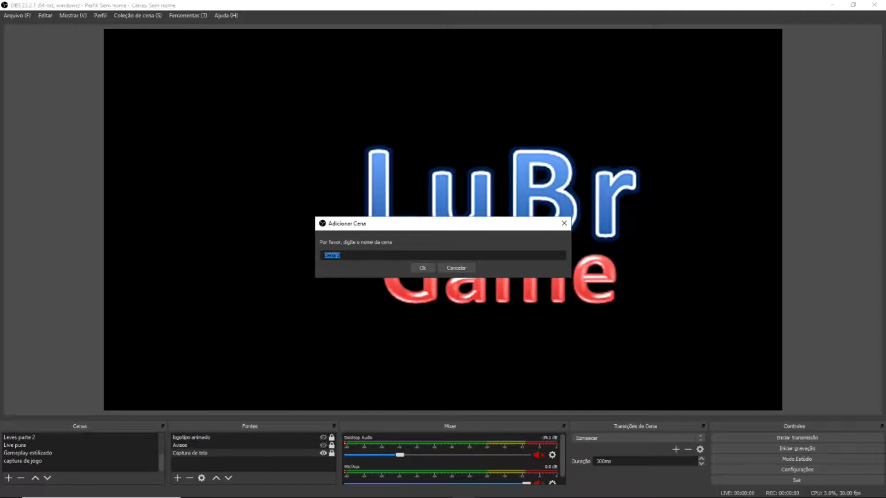
{"action": "type", "text": "gravar tudo da tela"}
{"action": "key", "text": "Return"}
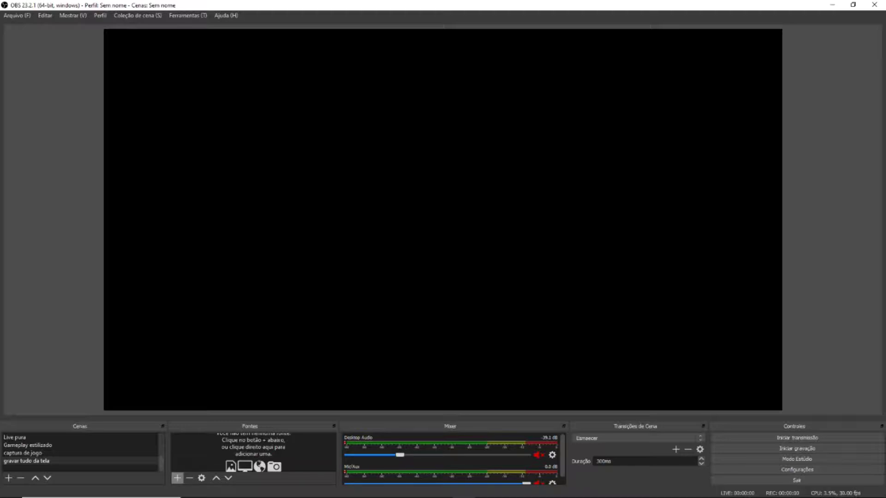
Add a new Captura de tela source named "xx" to the scene, accepting Monitor 1 with cursor capture enabled
{"action": "left_click", "coordinate": [178, 479]}
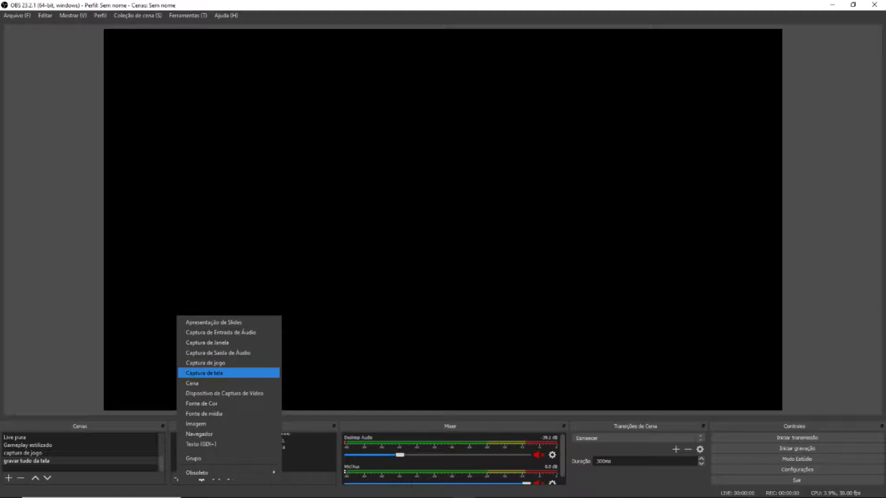
{"action": "left_click", "coordinate": [204, 373]}
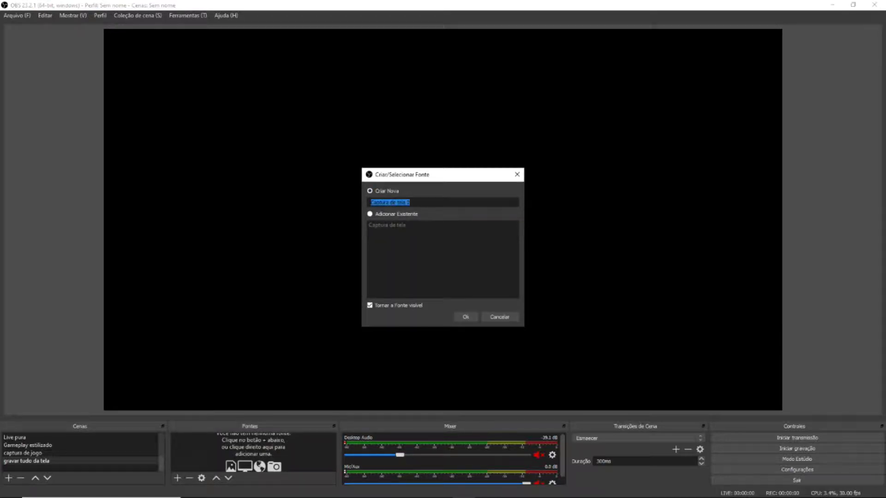
{"action": "key", "text": "BackSpace"}
{"action": "type", "text": "xx"}
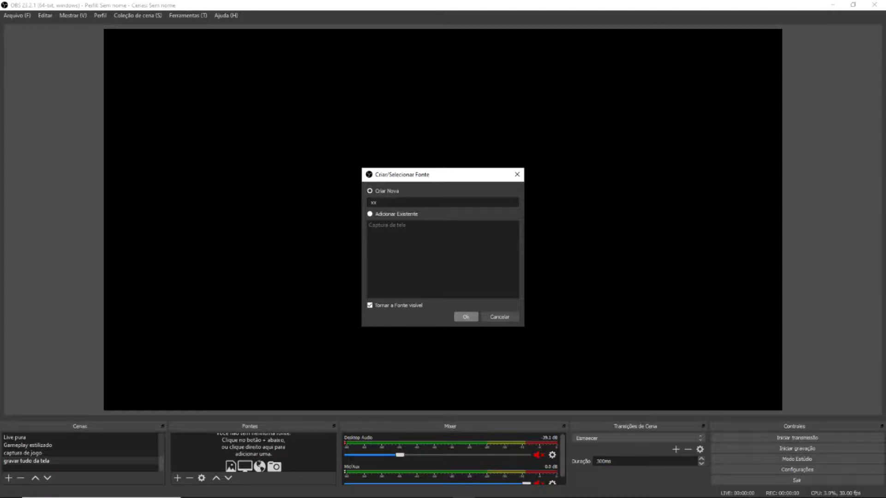
{"action": "left_click", "coordinate": [466, 317]}
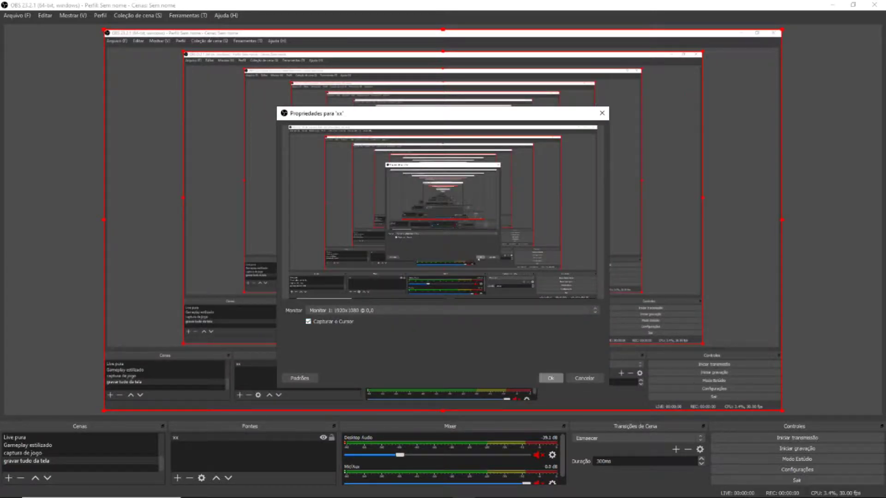
{"action": "left_click", "coordinate": [551, 378]}
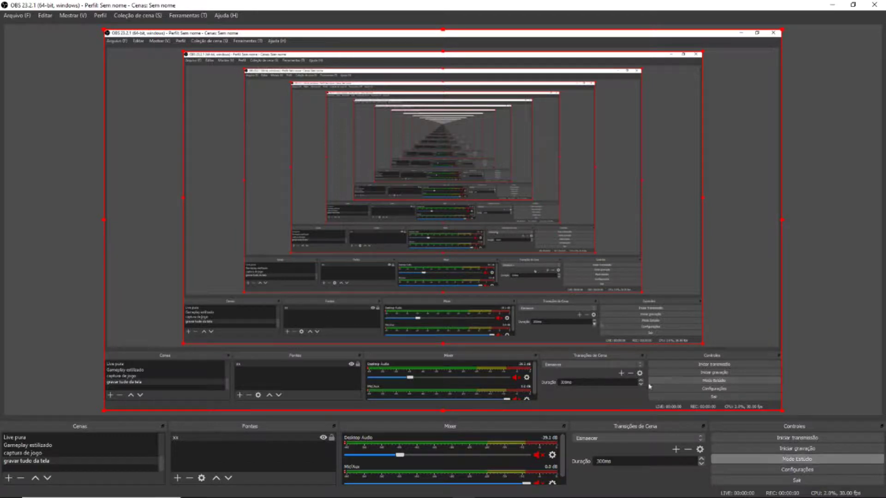
Start recording and switch to the Chrome window showing the LuBr Game YouTube channel
{"action": "left_click", "coordinate": [749, 448]}
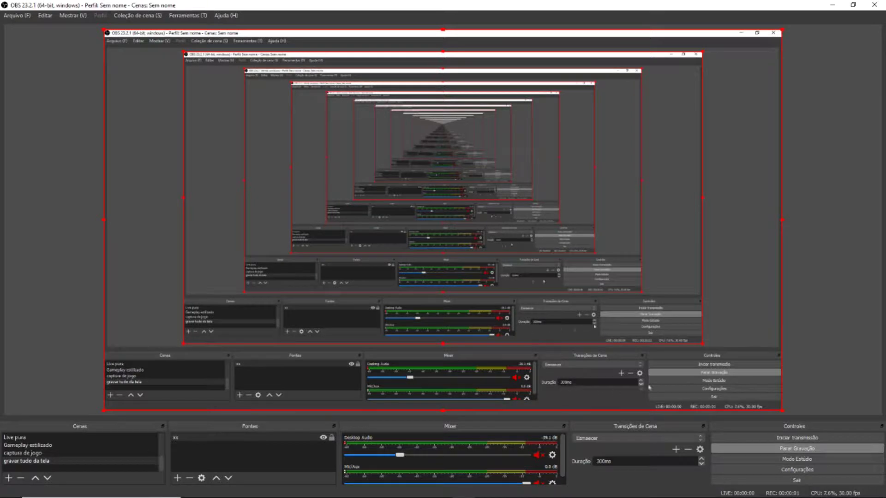
{"action": "mouse_move", "coordinate": [328, 497]}
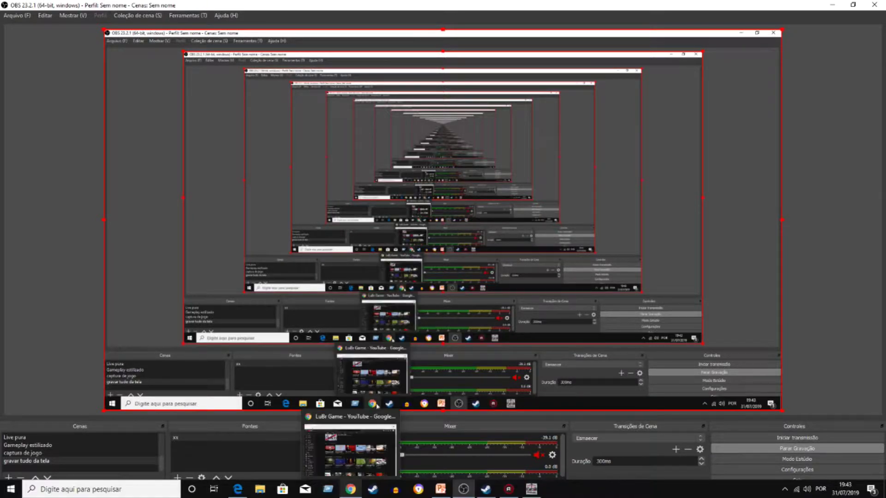
{"action": "left_click", "coordinate": [351, 489]}
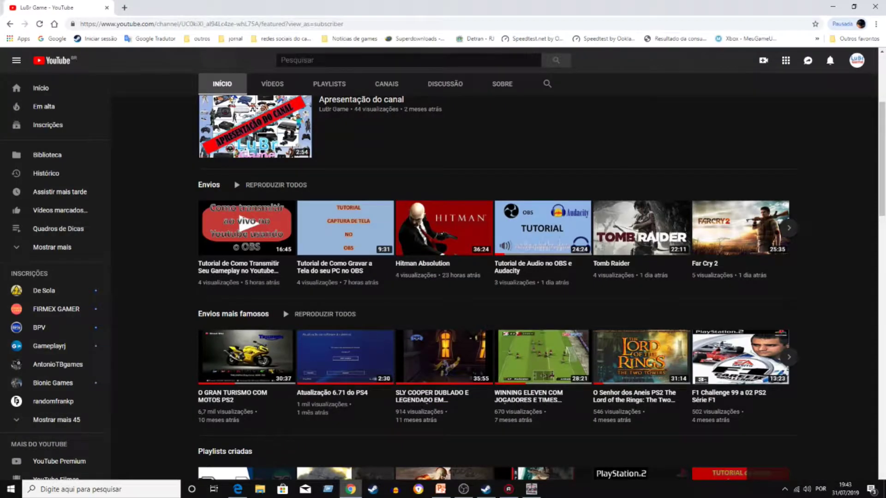
Show the channel's Vídeos, Playlists and Início pages, and switch to the PowerPoint presentation
{"action": "scroll", "coordinate": [660, 116], "scroll_direction": "up", "scroll_amount": 4}
{"action": "mouse_move", "coordinate": [256, 312]}
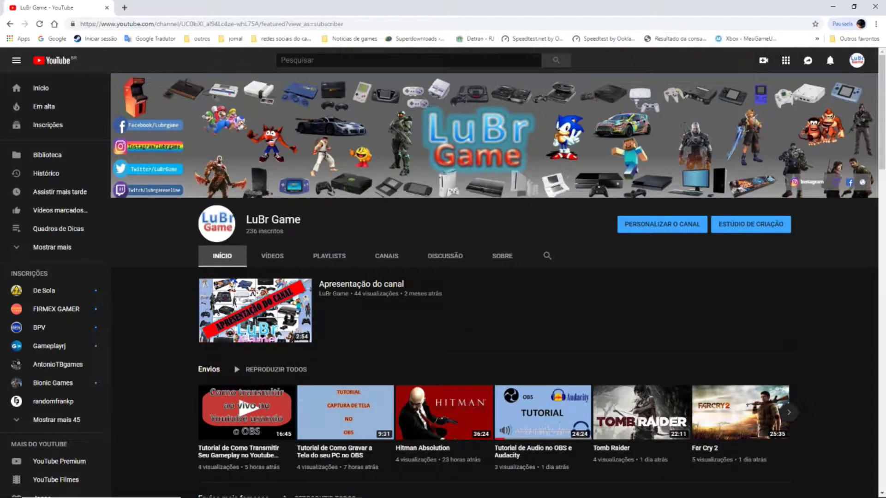
{"action": "left_click", "coordinate": [272, 256]}
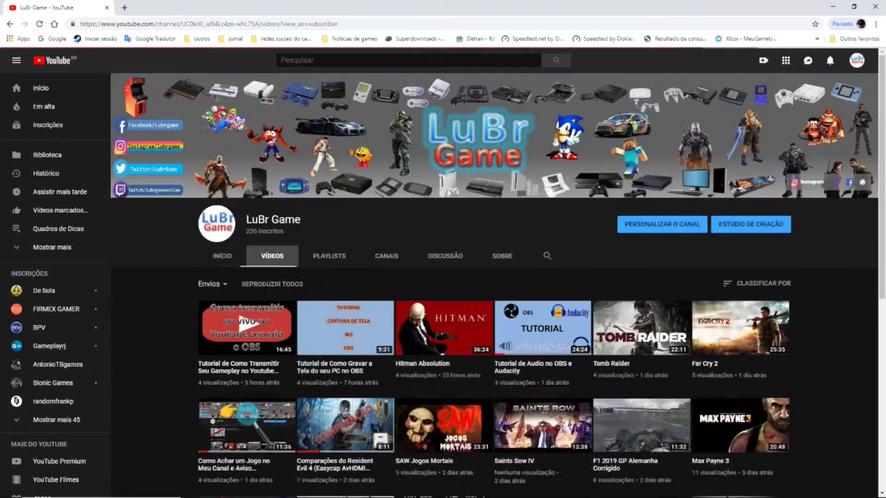
{"action": "left_click", "coordinate": [329, 256]}
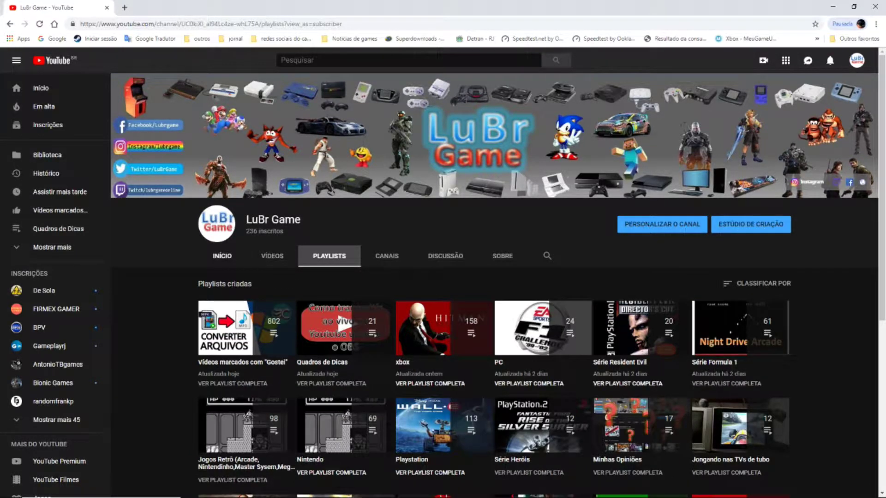
{"action": "left_click", "coordinate": [222, 256]}
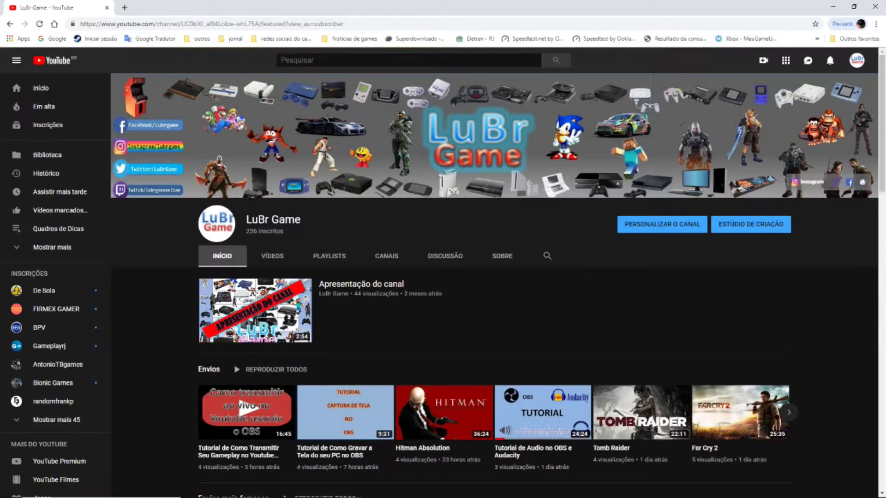
{"action": "mouse_move", "coordinate": [441, 490]}
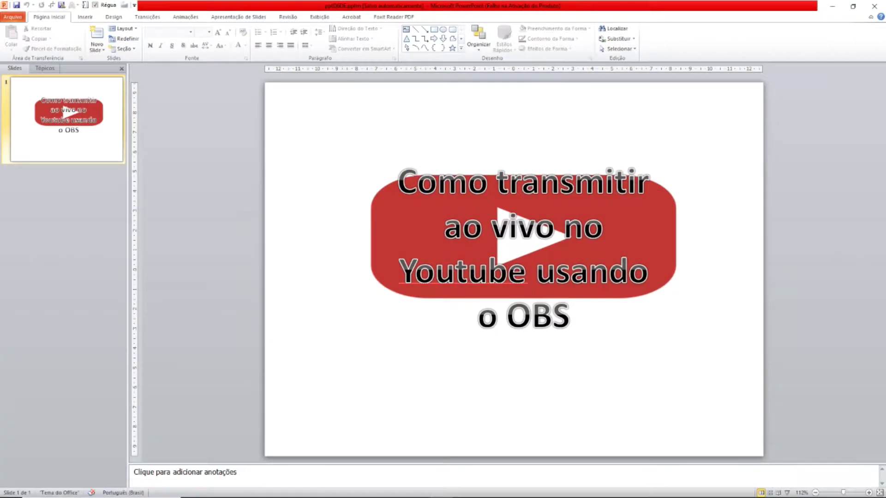
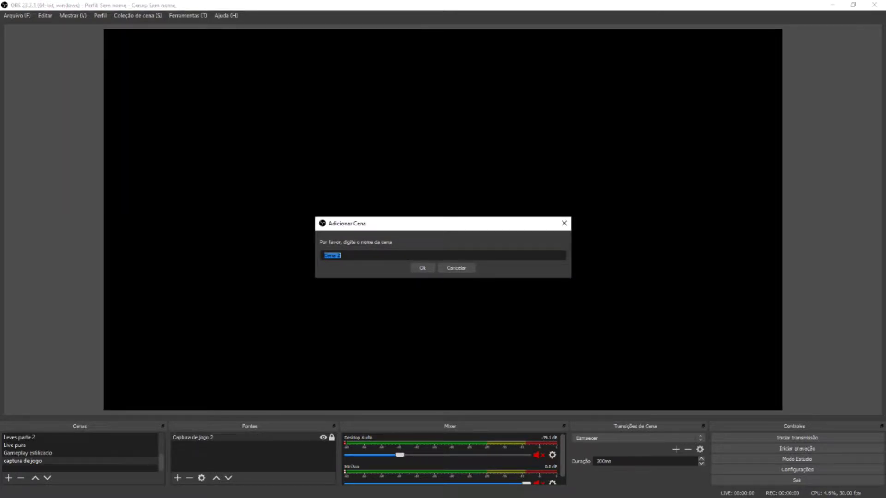
Create a scene named "cam" and add a new Dispositivo de Captura de Vídeo source using the FaceCam 1000X device
{"action": "type", "text": "cam"}
{"action": "left_click", "coordinate": [422, 268]}
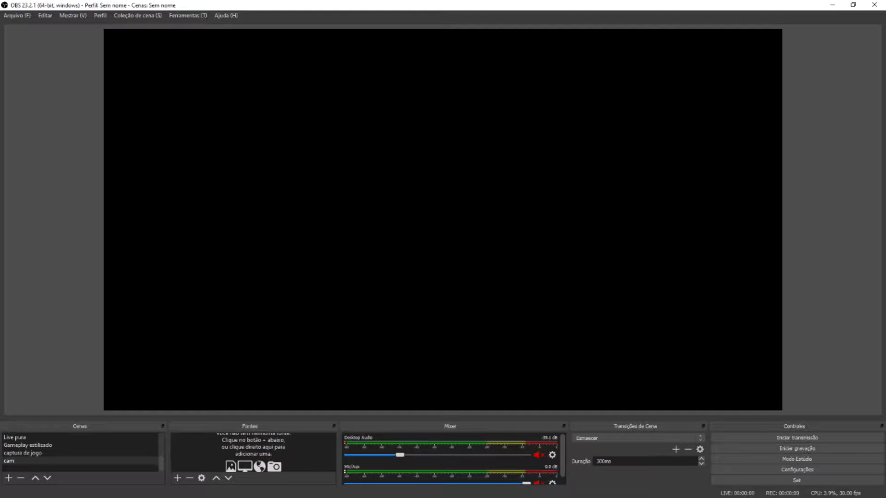
{"action": "left_click", "coordinate": [178, 478]}
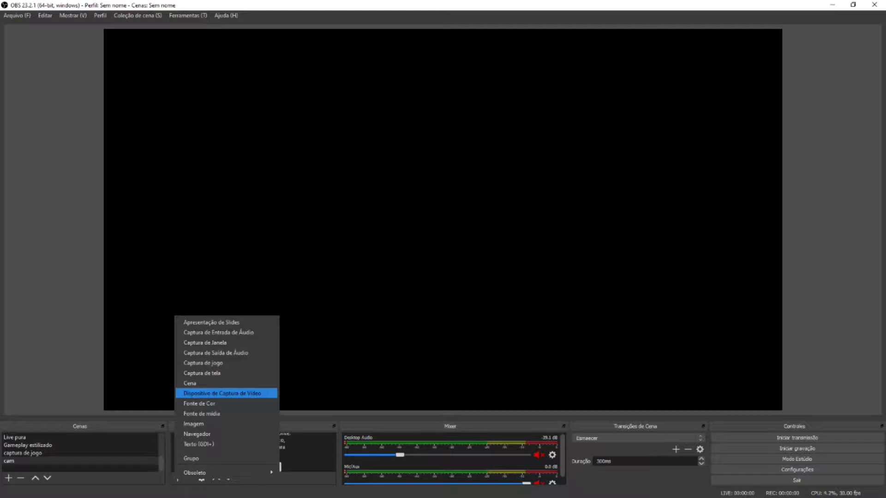
{"action": "key", "text": "Return"}
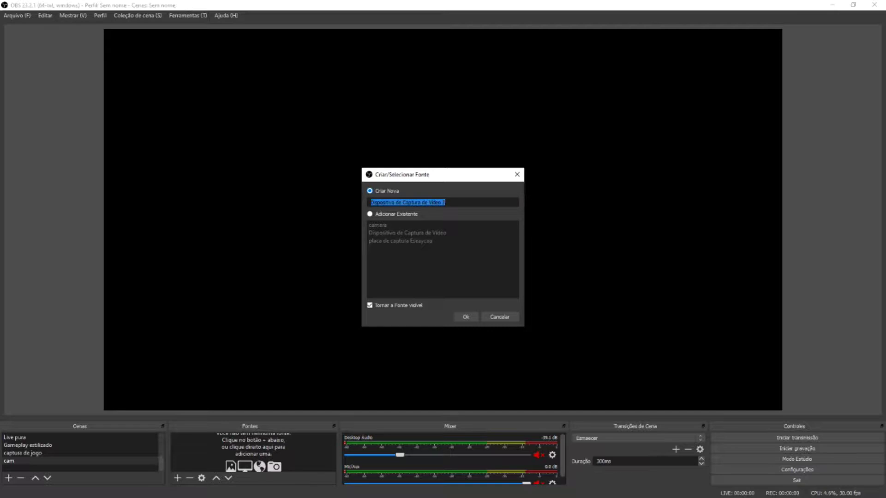
{"action": "left_click", "coordinate": [465, 317]}
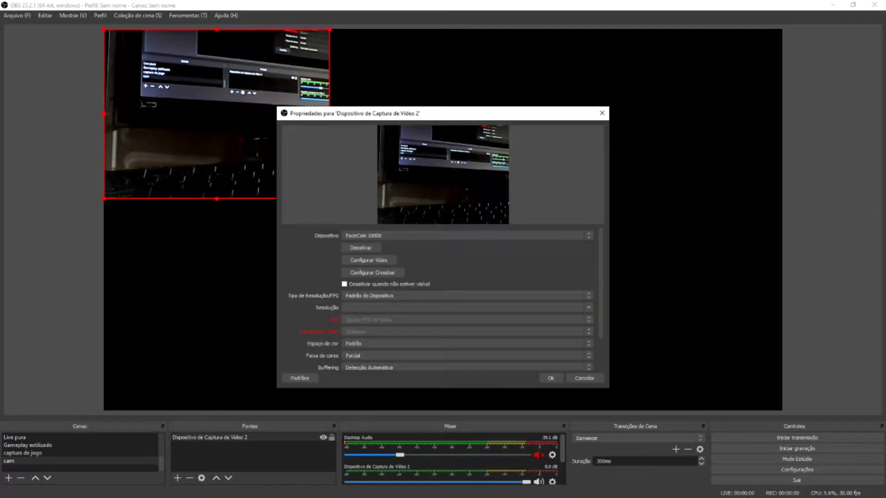
{"action": "left_click", "coordinate": [467, 236]}
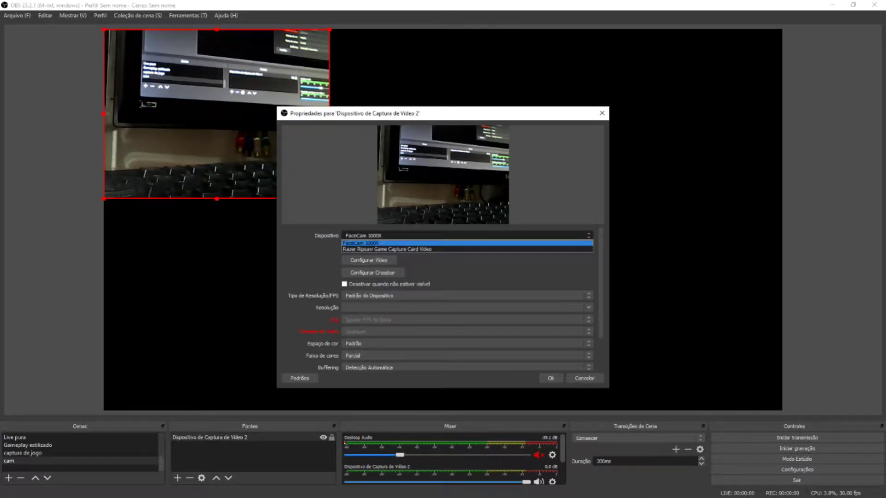
{"action": "left_click", "coordinate": [363, 244]}
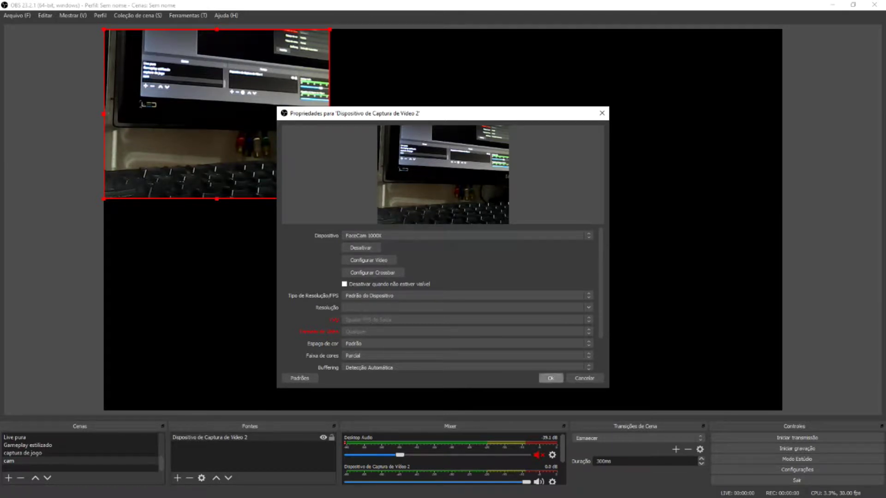
{"action": "key", "text": "Return"}
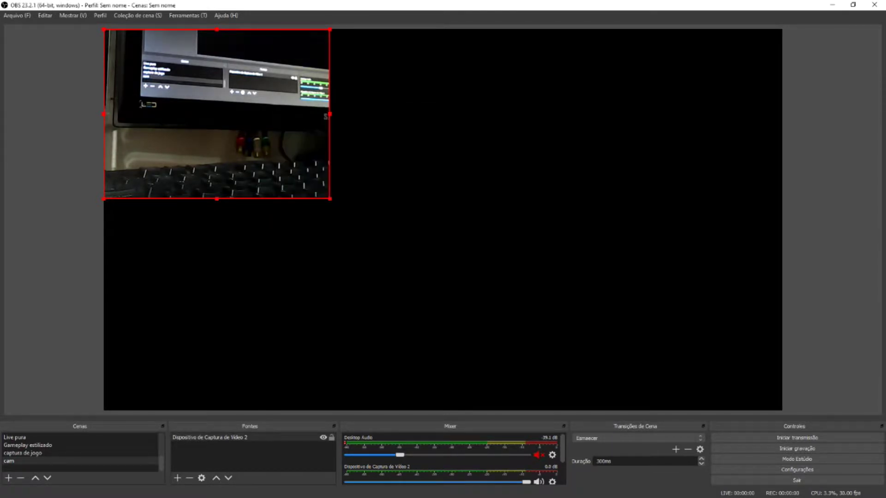
Set the video capture device's resolution type to Personalizado and its resolution to 640x480
{"action": "double_click", "coordinate": [224, 438]}
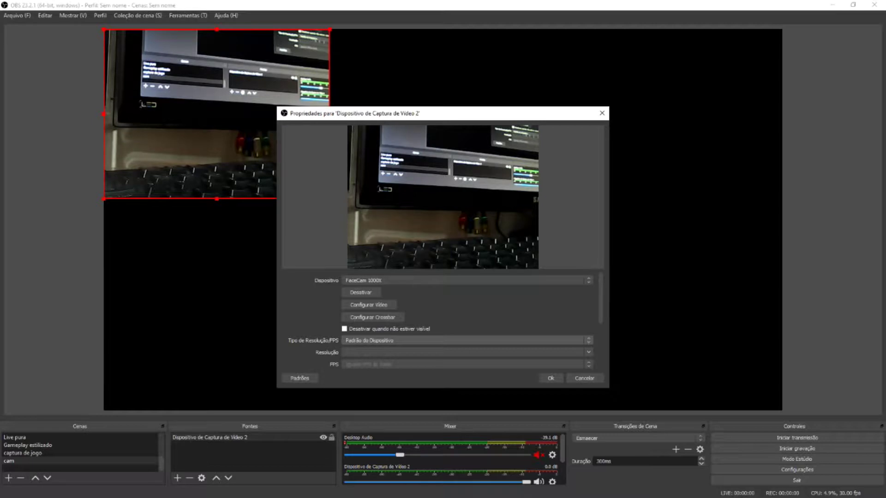
{"action": "left_click", "coordinate": [467, 340]}
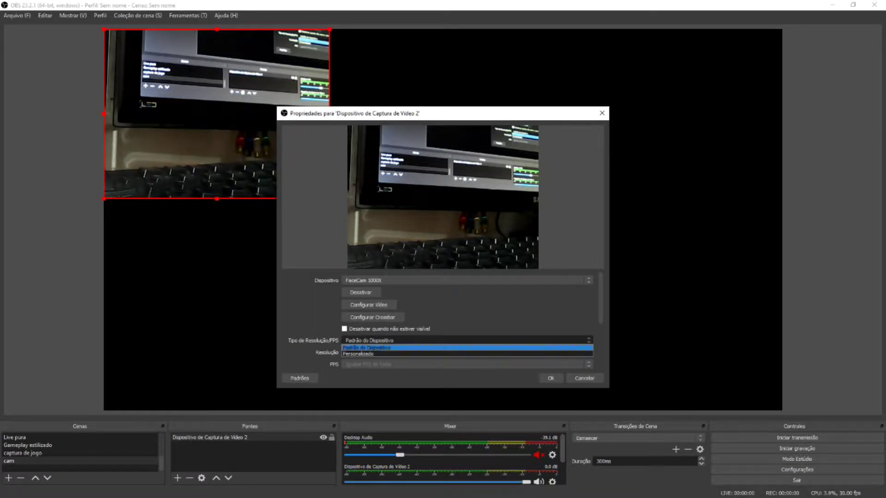
{"action": "left_click", "coordinate": [467, 353]}
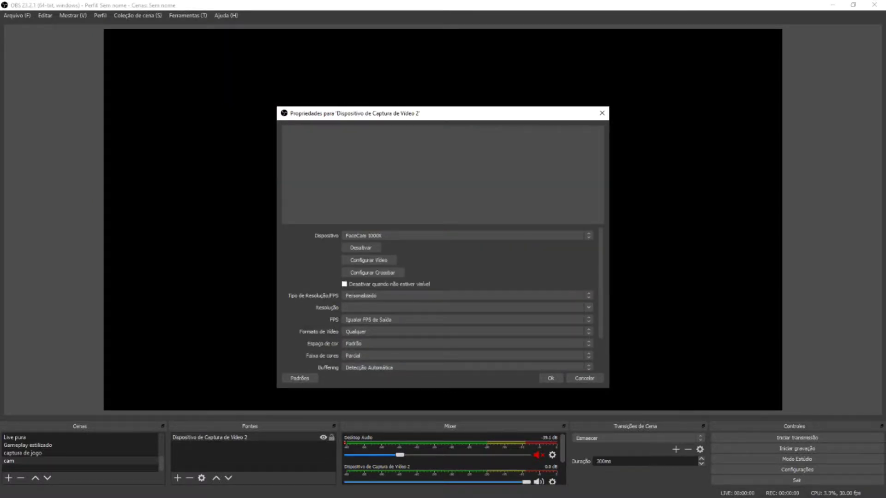
{"action": "left_click", "coordinate": [589, 308]}
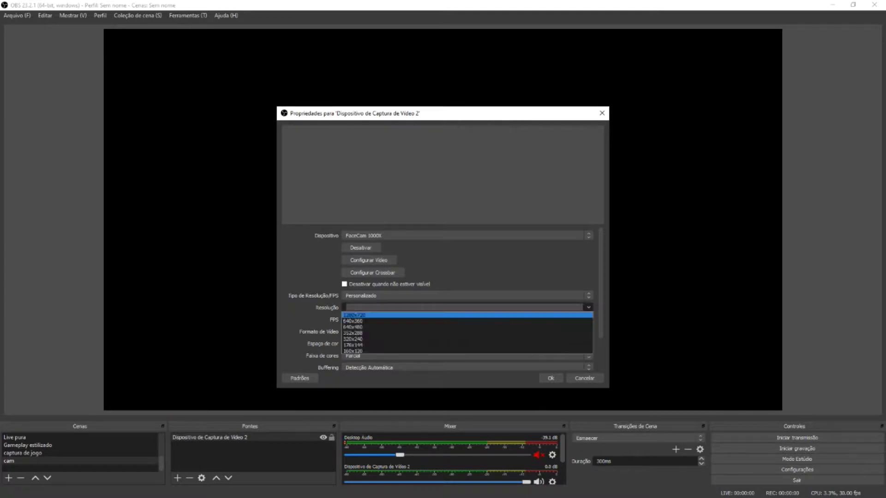
{"action": "key", "text": "Down"}
{"action": "key", "text": "Down"}
{"action": "key", "text": "Down"}
{"action": "key", "text": "Up"}
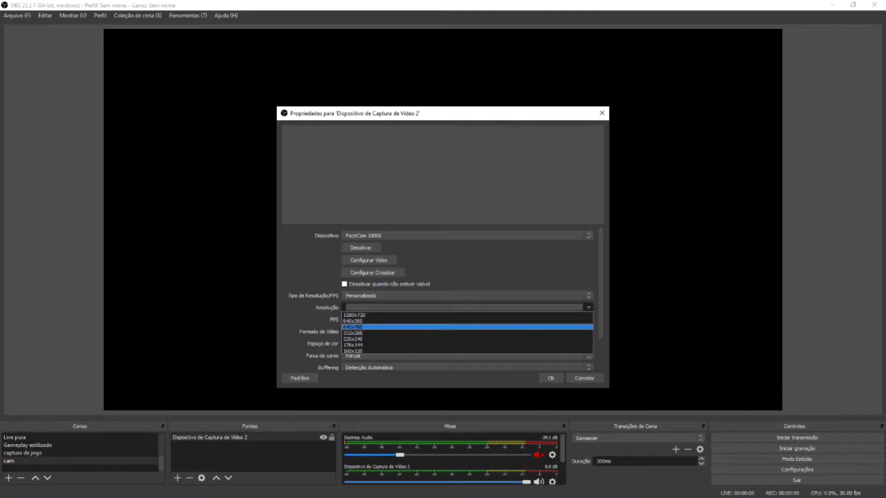
{"action": "key", "text": "Return"}
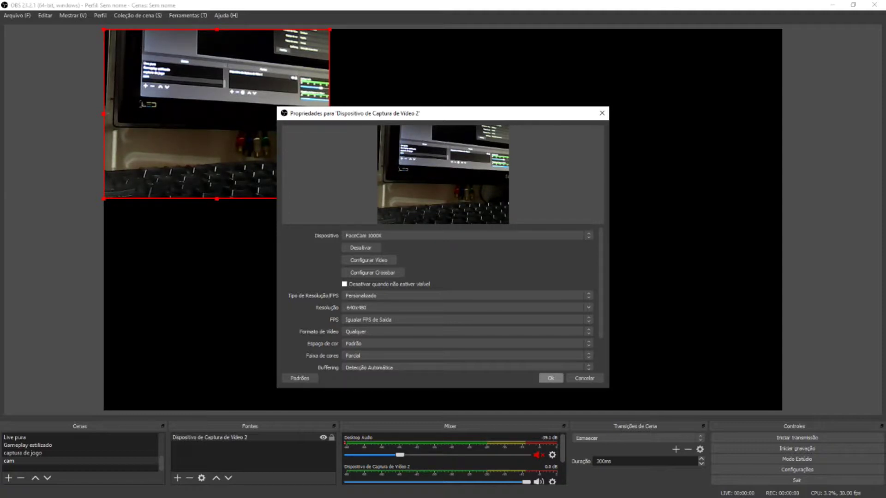
{"action": "left_click", "coordinate": [551, 379]}
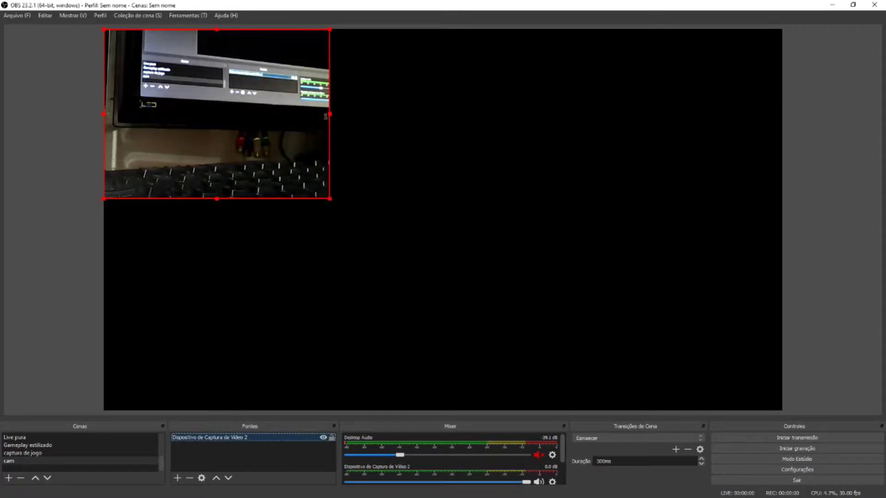
Move the webcam image away from the canvas corner and stretch it to fill the whole canvas
{"action": "left_click_drag", "start_coordinate": [217, 114], "coordinate": [278, 159]}
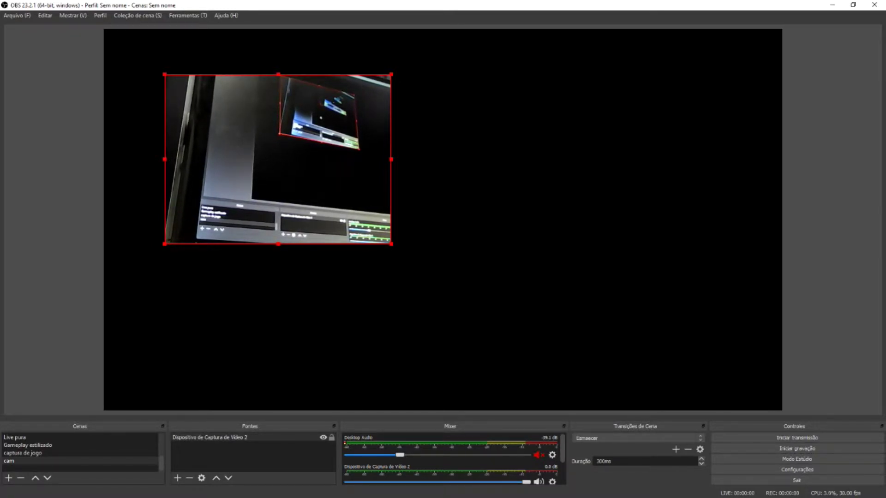
{"action": "right_click", "coordinate": [290, 168]}
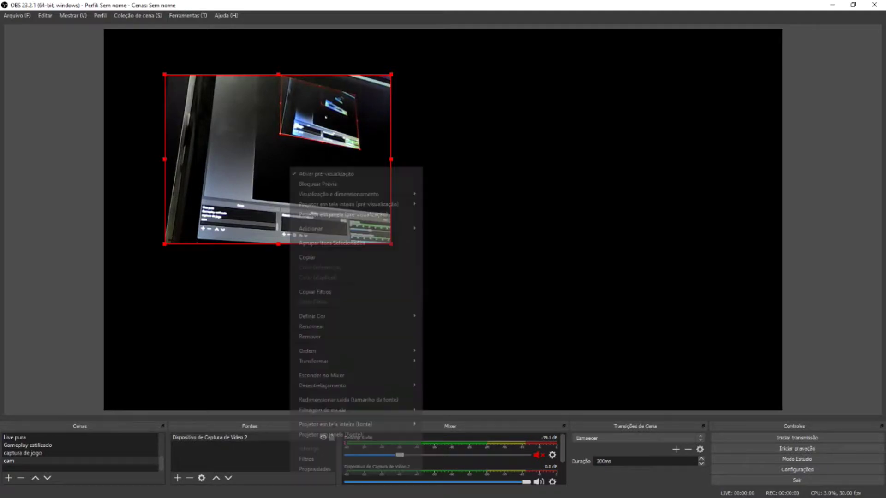
{"action": "mouse_move", "coordinate": [355, 361]}
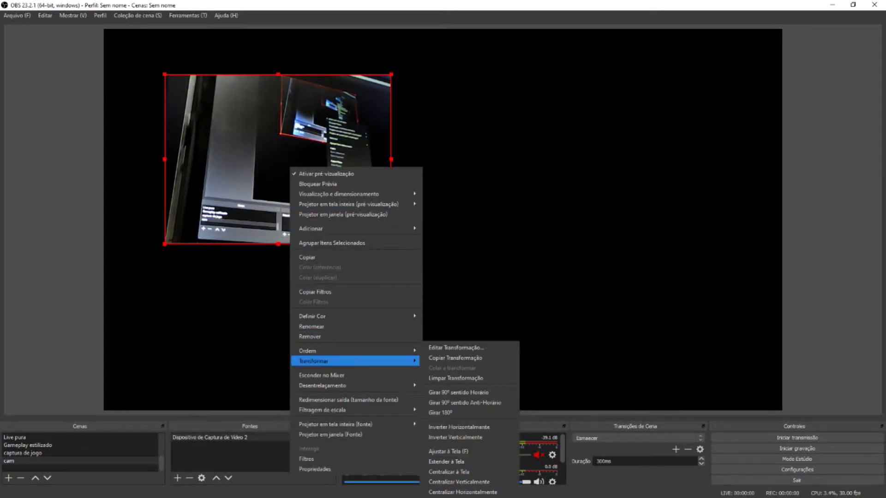
{"action": "left_click", "coordinate": [461, 461]}
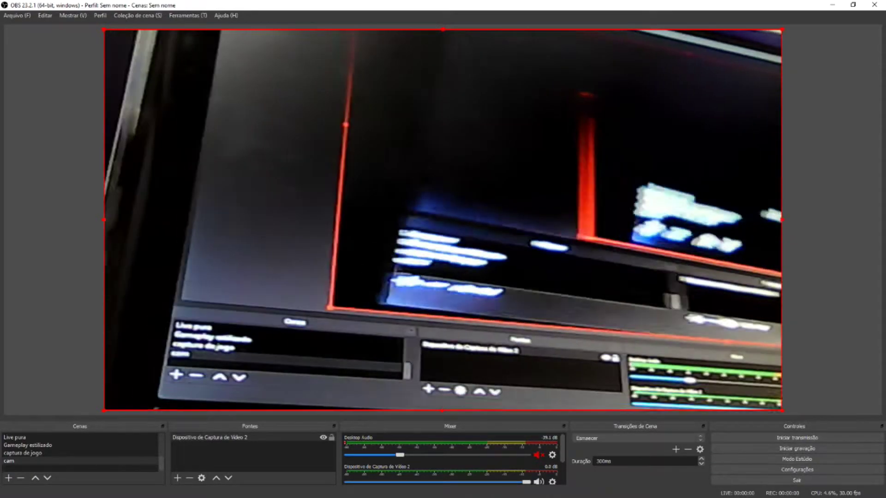
Shrink the webcam image, narrow it from its left edge, and place it near the centre of the canvas
{"action": "left_click_drag", "start_coordinate": [782, 410], "coordinate": [631, 306]}
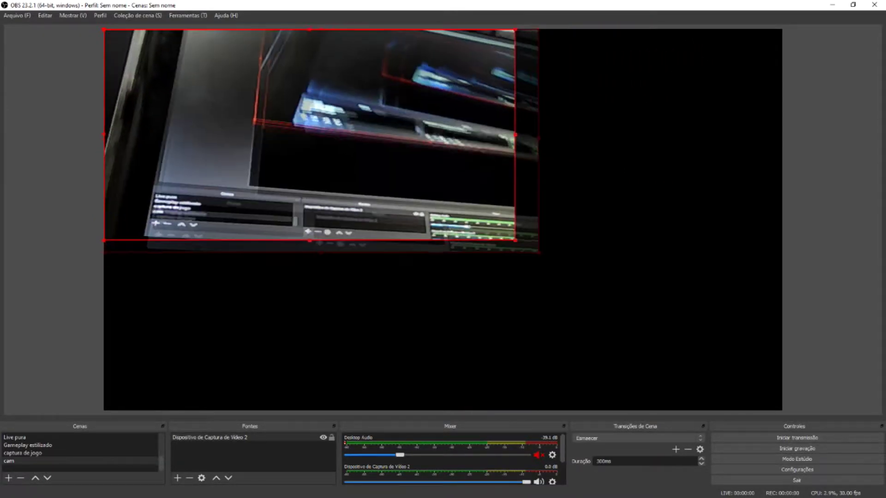
{"action": "left_click_drag", "start_coordinate": [311, 130], "coordinate": [434, 169]}
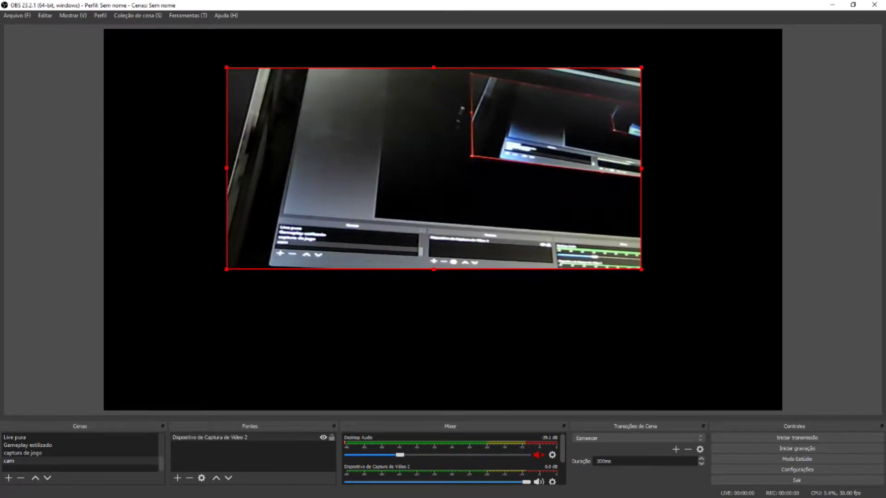
{"action": "left_click", "coordinate": [220, 171]}
{"action": "left_click", "coordinate": [229, 169]}
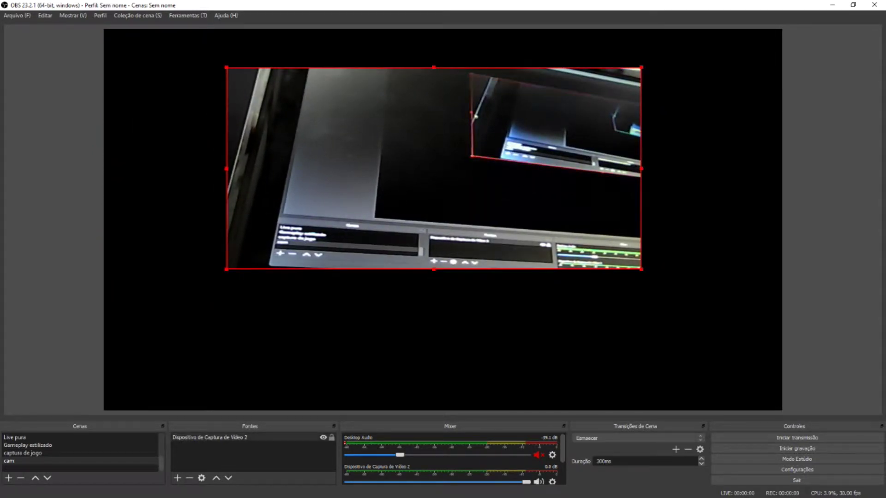
{"action": "left_click_drag", "start_coordinate": [227, 168], "coordinate": [371, 168]}
{"action": "left_click_drag", "start_coordinate": [467, 188], "coordinate": [372, 222]}
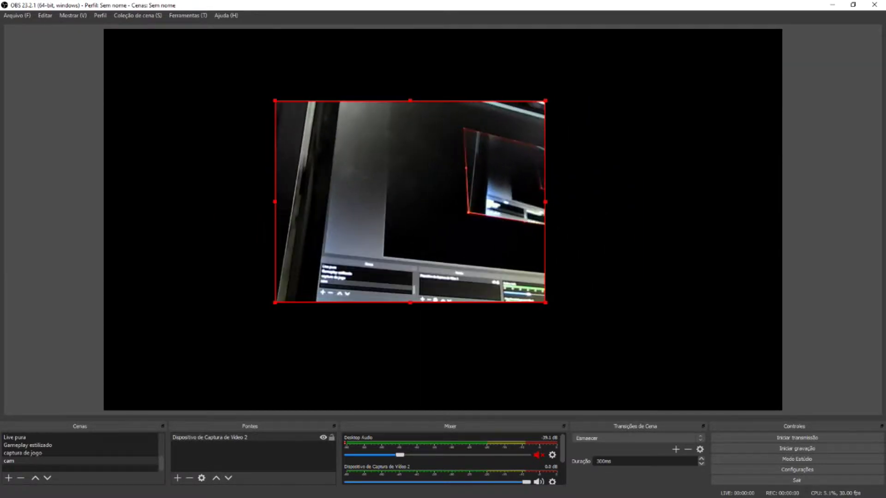
Enlarge the webcam image from its corners until it covers most of the canvas height
{"action": "left_click_drag", "start_coordinate": [545, 303], "coordinate": [678, 386]}
{"action": "left_click_drag", "start_coordinate": [275, 101], "coordinate": [184, 35]}
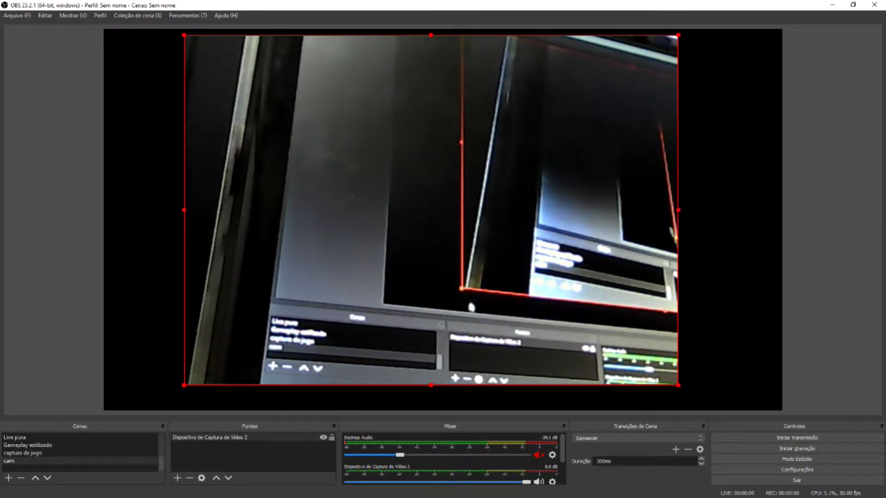
{"action": "left_click_drag", "start_coordinate": [184, 385], "coordinate": [179, 400]}
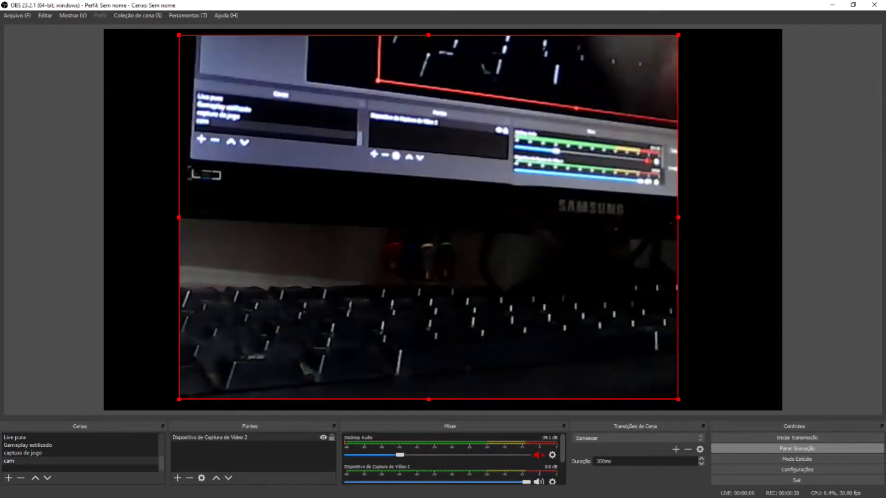
{"action": "left_click", "coordinate": [797, 449]}
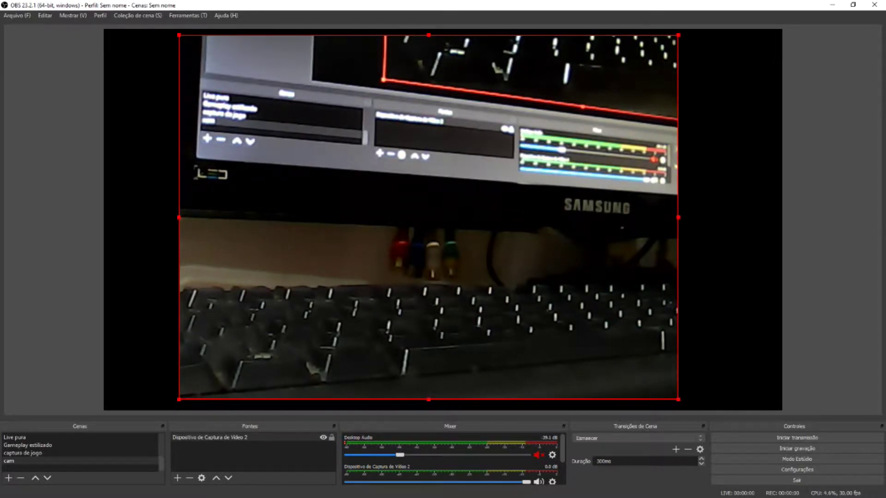
{"action": "left_click", "coordinate": [17, 15]}
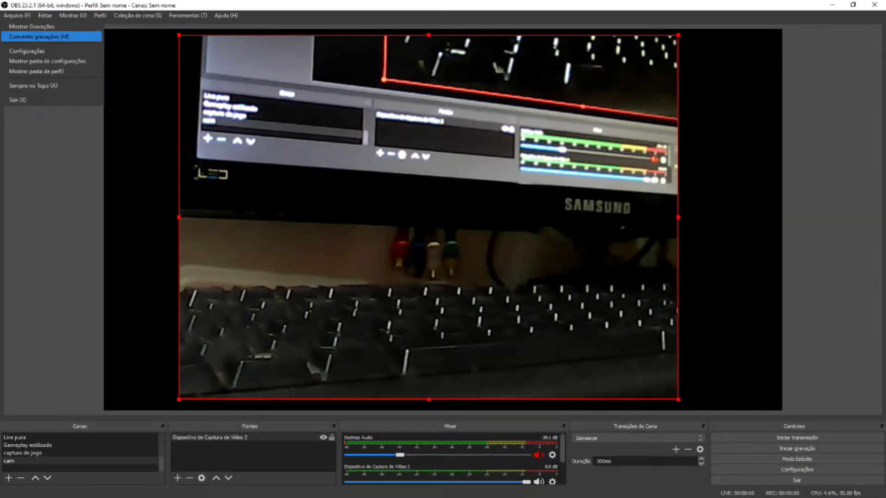
{"action": "left_click", "coordinate": [32, 26]}
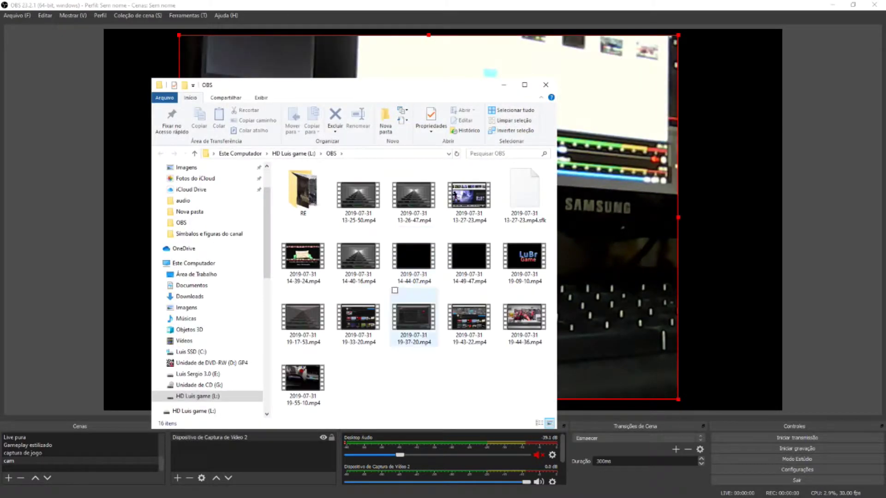
{"action": "double_click", "coordinate": [303, 378]}
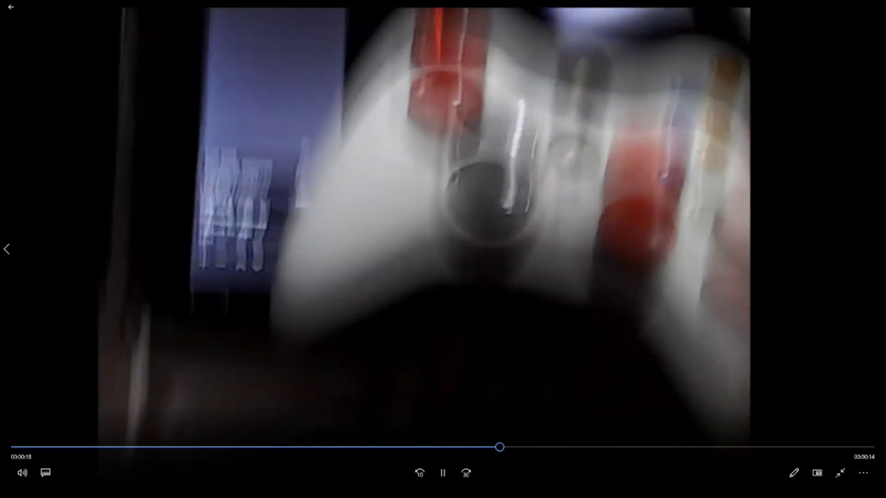
Pause the webcam recording, close the video player and close the recordings folder
{"action": "key", "text": "space"}
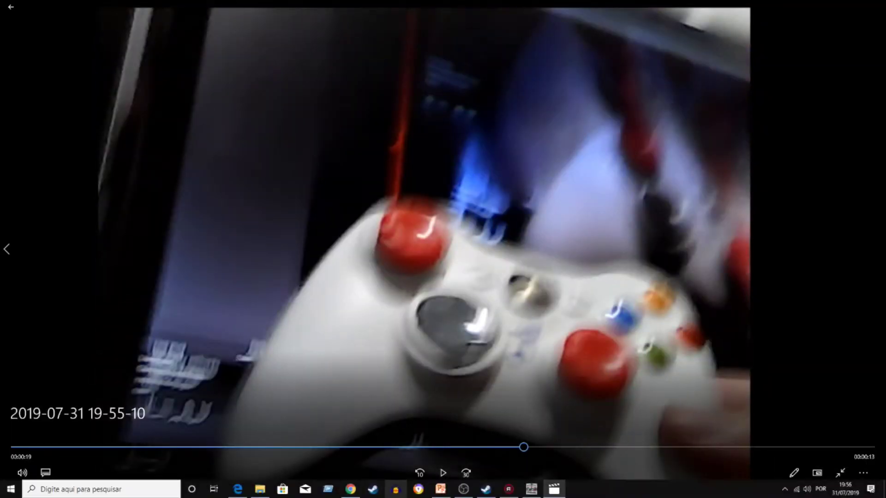
{"action": "mouse_move", "coordinate": [554, 489]}
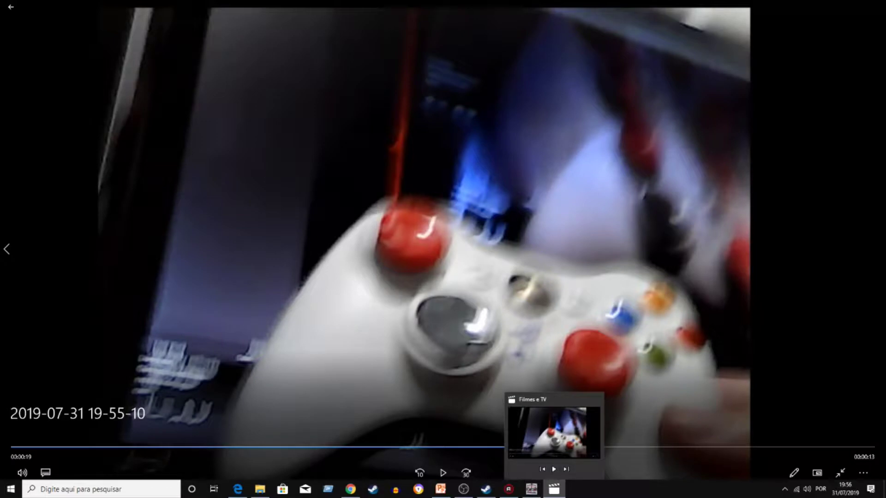
{"action": "left_click", "coordinate": [593, 394]}
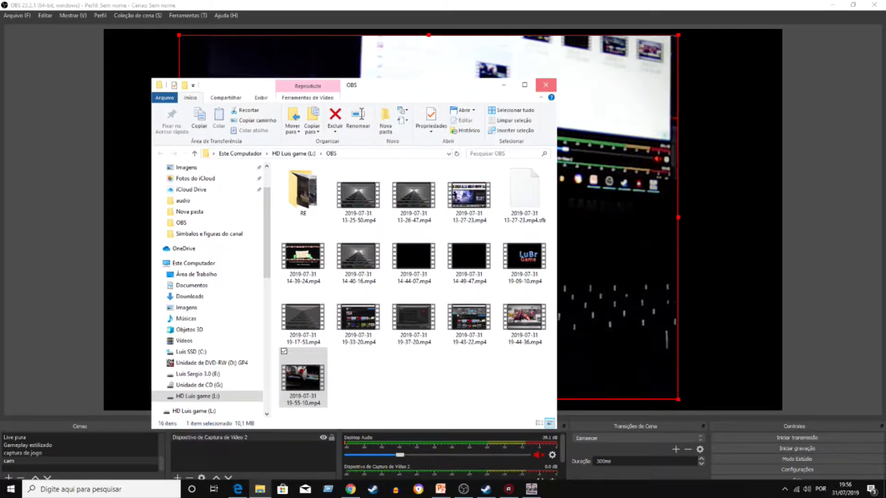
{"action": "left_click", "coordinate": [546, 85]}
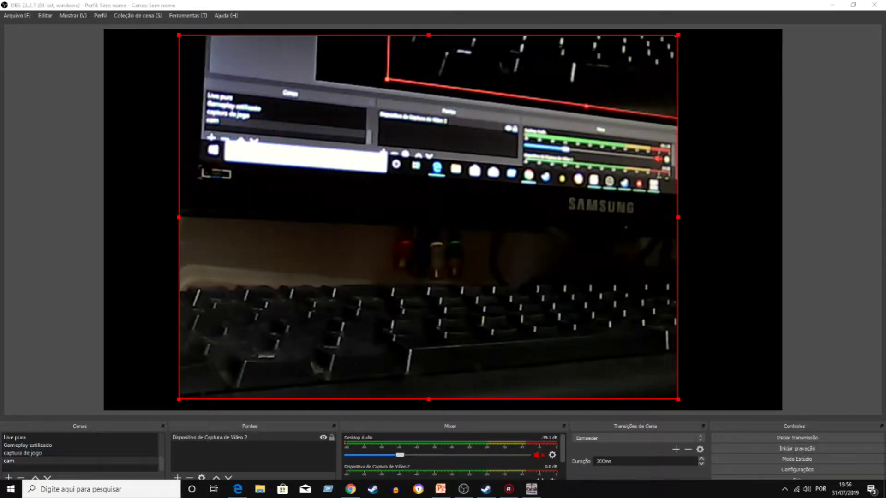
Scale the webcam image down to a small overlay and reposition it in the upper-left area of the canvas
{"action": "left_click_drag", "start_coordinate": [678, 400], "coordinate": [316, 152]}
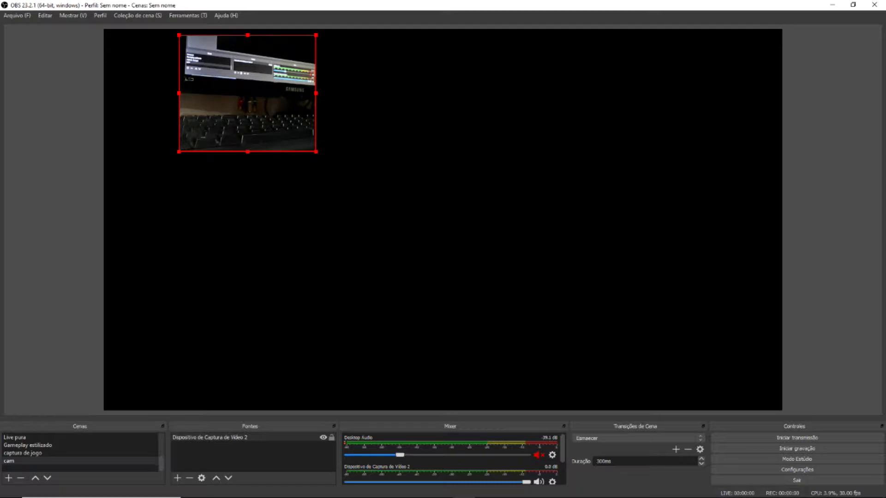
{"action": "left_click_drag", "start_coordinate": [247, 93], "coordinate": [266, 149]}
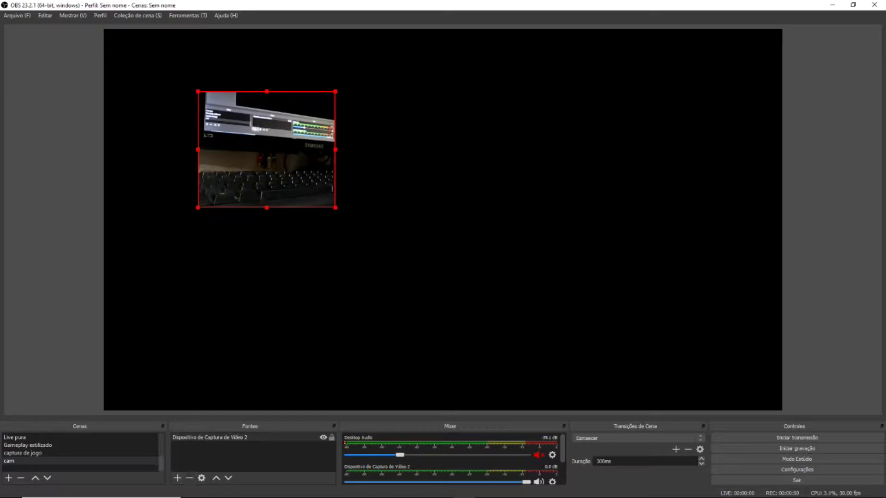
Remove the webcam's video capture source and delete the "cam" scene, confirming both removals
{"action": "left_click", "coordinate": [189, 478]}
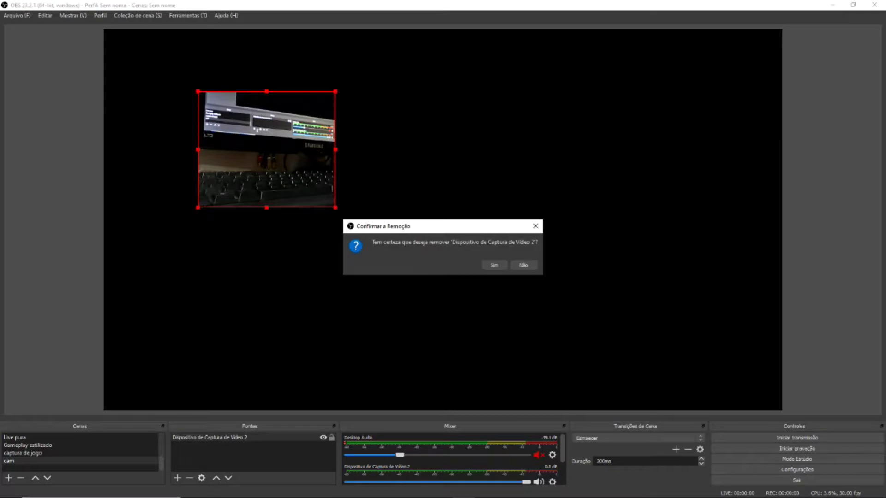
{"action": "left_click", "coordinate": [494, 265]}
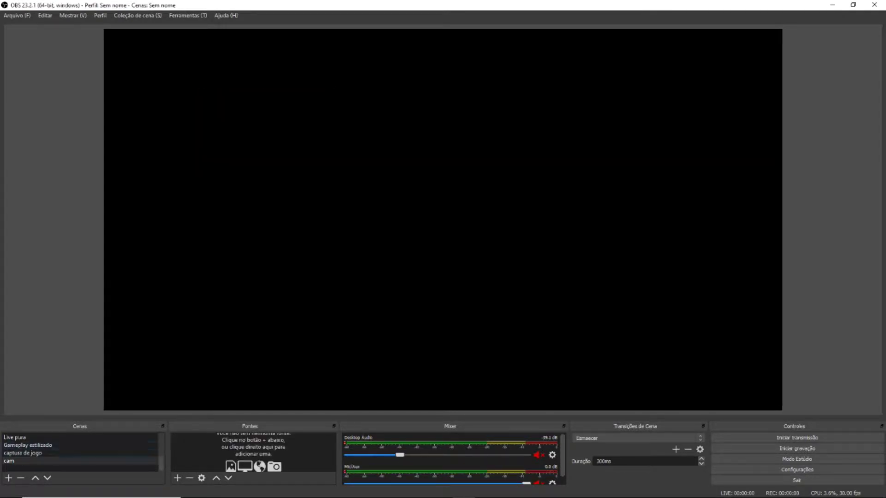
{"action": "left_click", "coordinate": [21, 478]}
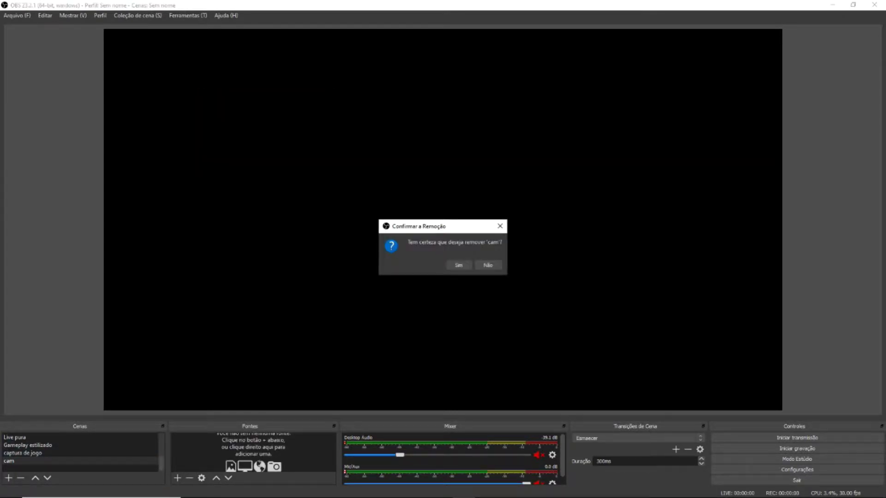
{"action": "left_click", "coordinate": [459, 265]}
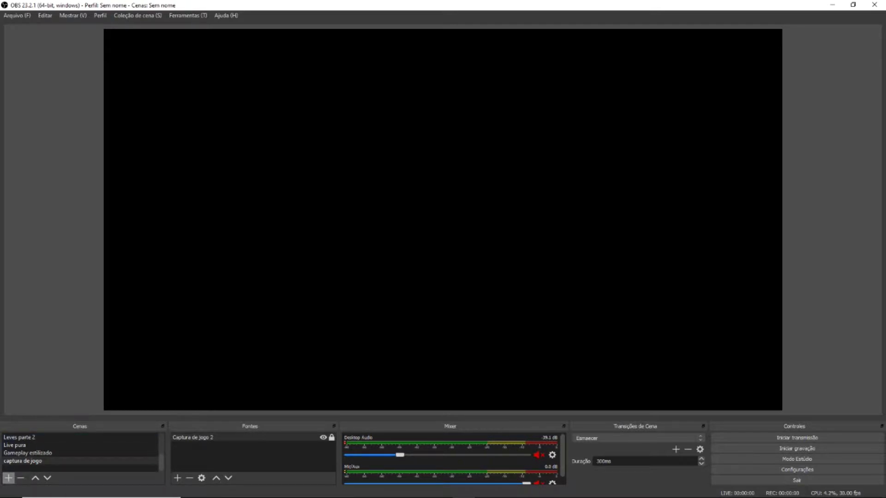
Create a scene named "gameplay captura" and add a new video capture device source to it with the default name
{"action": "left_click", "coordinate": [8, 478]}
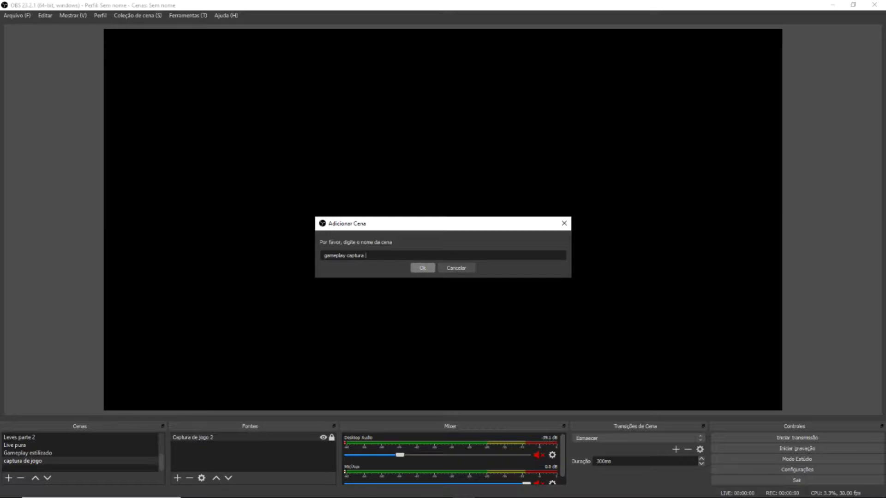
{"action": "left_click", "coordinate": [422, 268]}
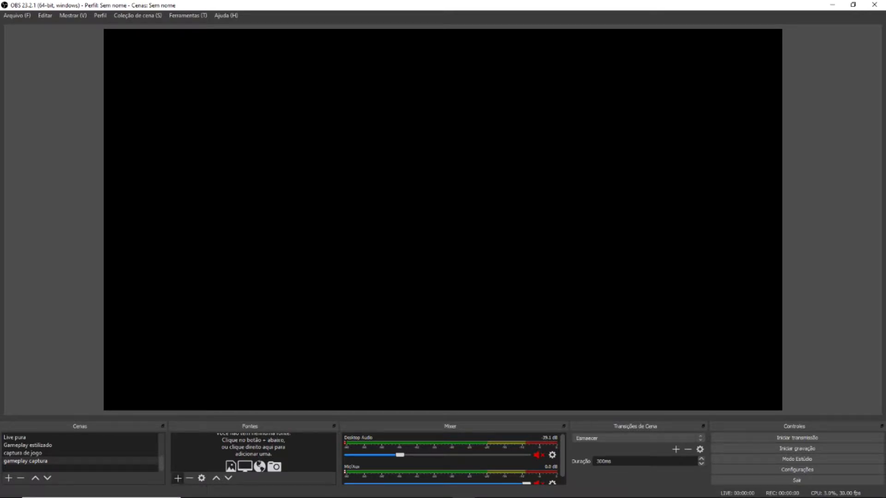
{"action": "left_click", "coordinate": [177, 478]}
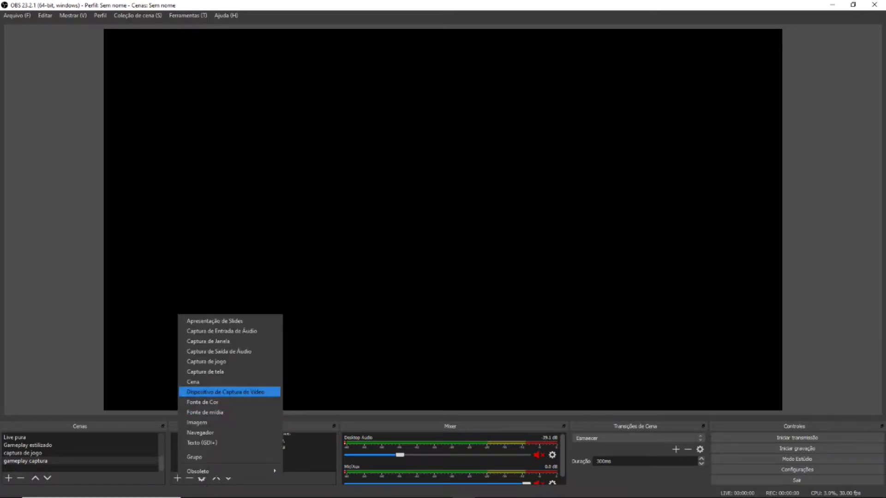
{"action": "left_click", "coordinate": [225, 392]}
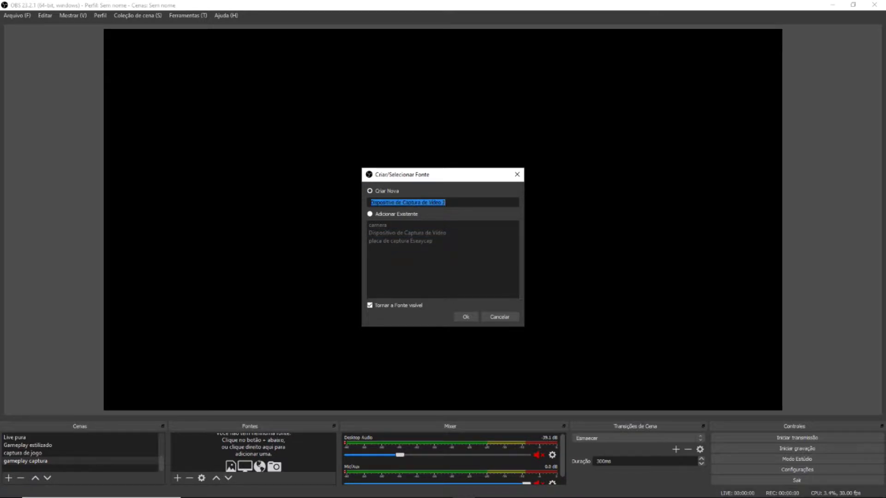
{"action": "left_click", "coordinate": [466, 317]}
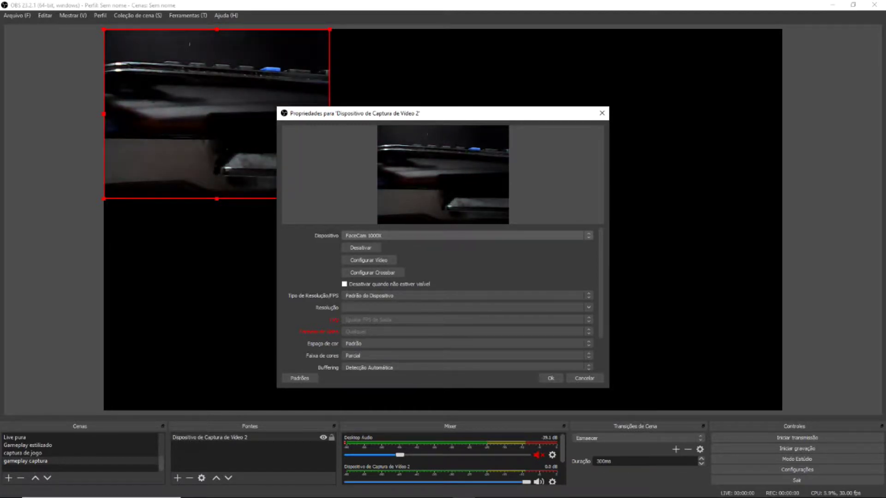
Set the source's device to Razer Ripsaw Game Capture Card Video with a custom (Personalizado) resolution of 1280x720 and confirm
{"action": "left_click", "coordinate": [466, 236]}
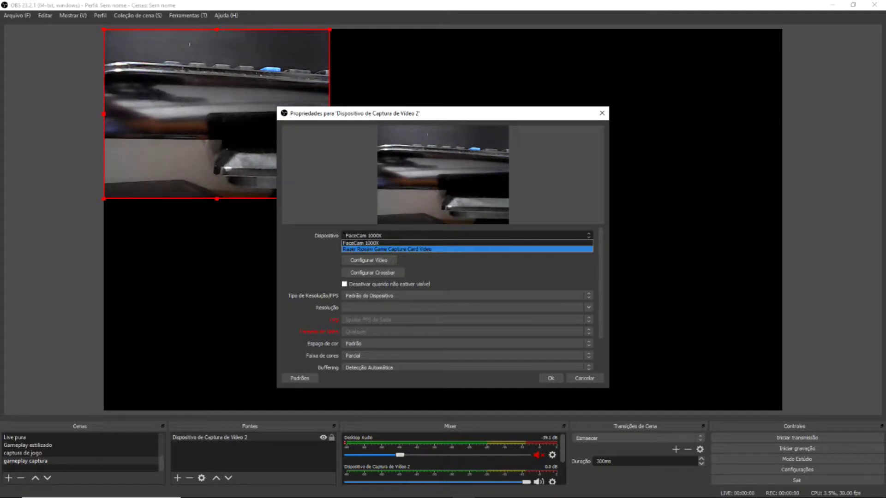
{"action": "left_click", "coordinate": [364, 249]}
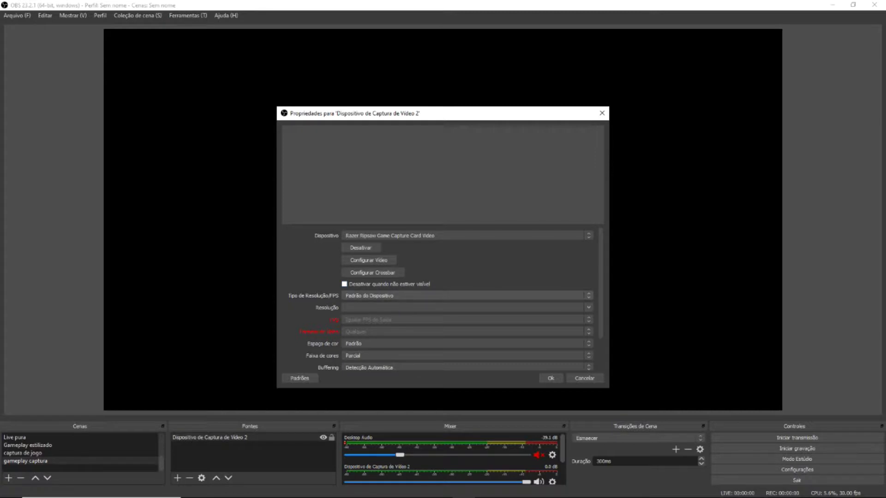
{"action": "left_click", "coordinate": [462, 295]}
{"action": "left_click", "coordinate": [461, 309]}
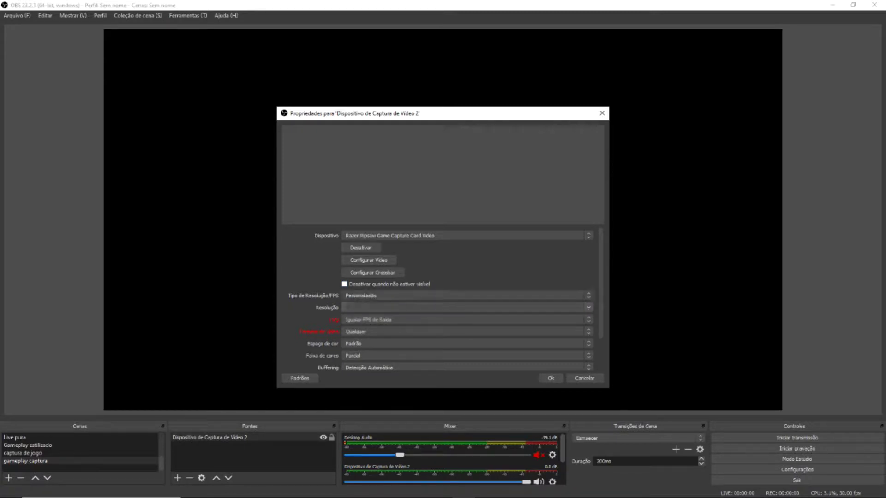
{"action": "left_click", "coordinate": [461, 308]}
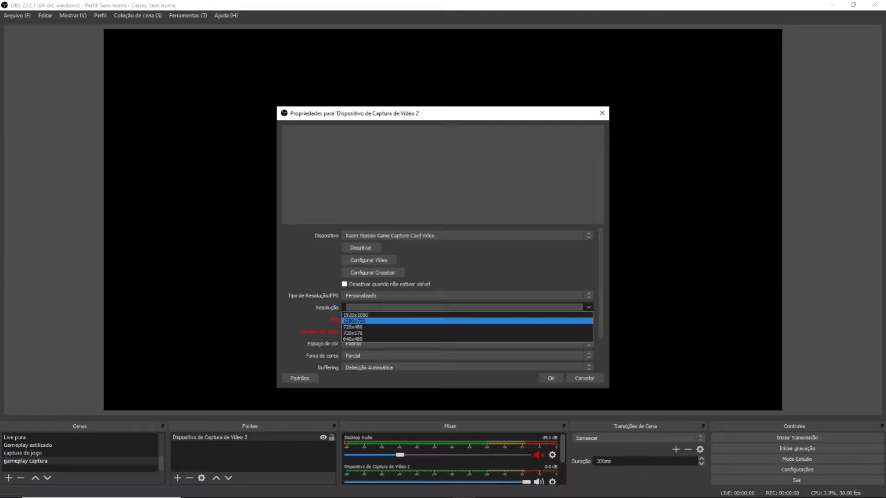
{"action": "left_click", "coordinate": [369, 313]}
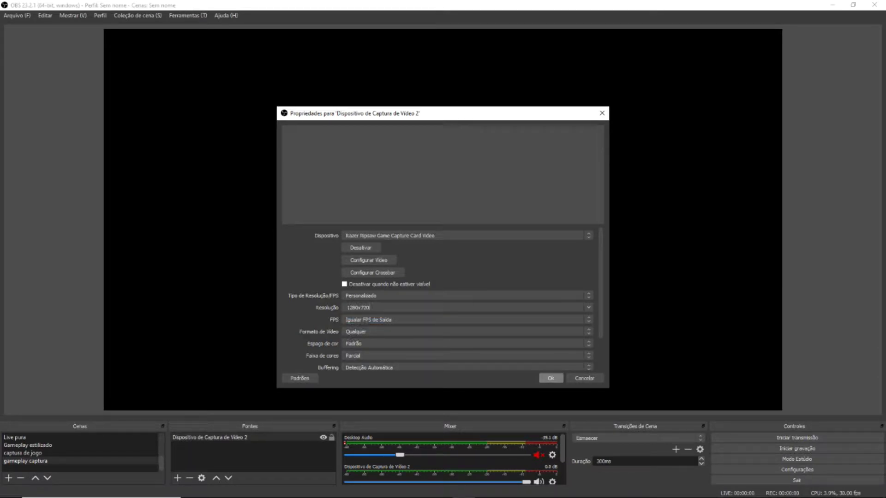
{"action": "left_click", "coordinate": [550, 378]}
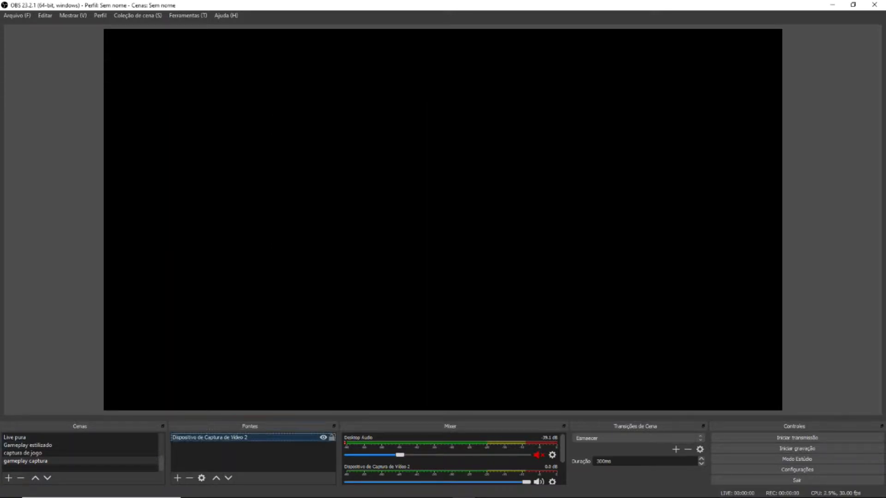
Reopen the capture source's properties and set its resolution to 1920x1080
{"action": "double_click", "coordinate": [210, 438]}
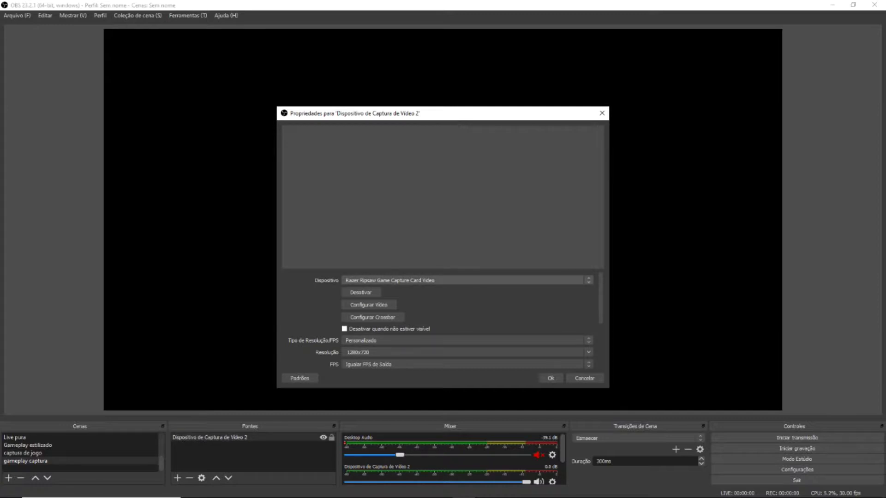
{"action": "left_click", "coordinate": [466, 281]}
{"action": "key", "text": "Return"}
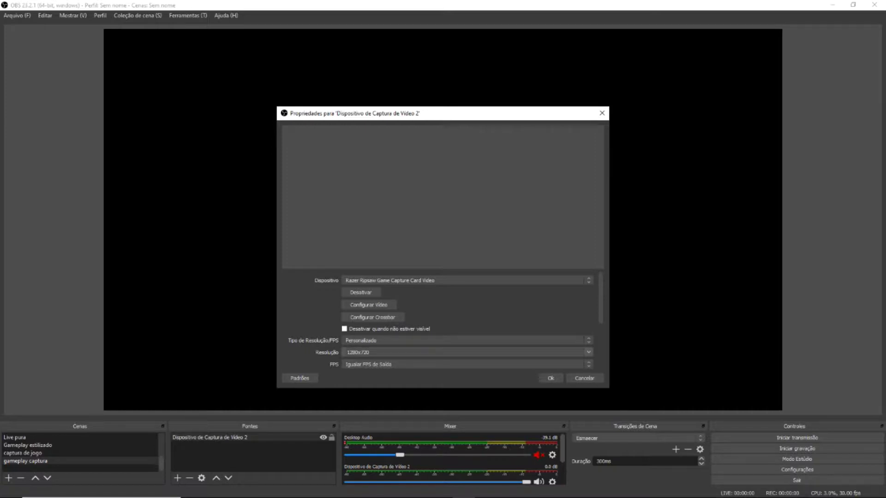
{"action": "left_click", "coordinate": [588, 353]}
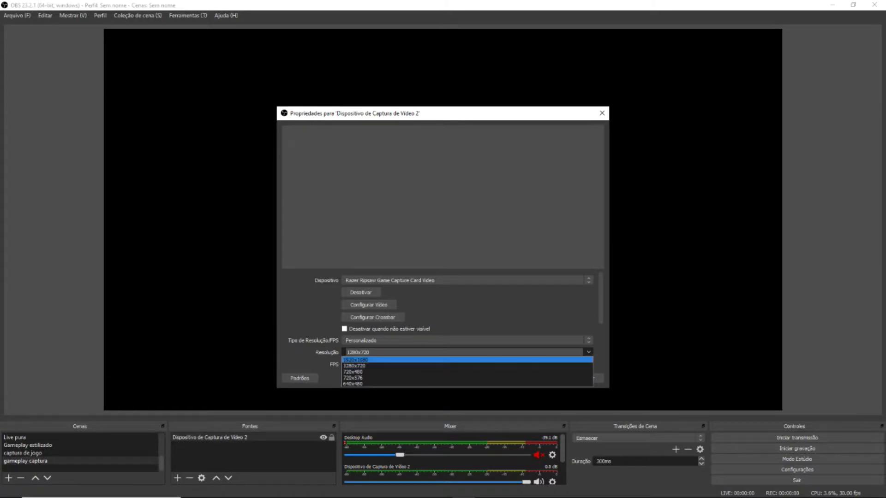
{"action": "key", "text": "Return"}
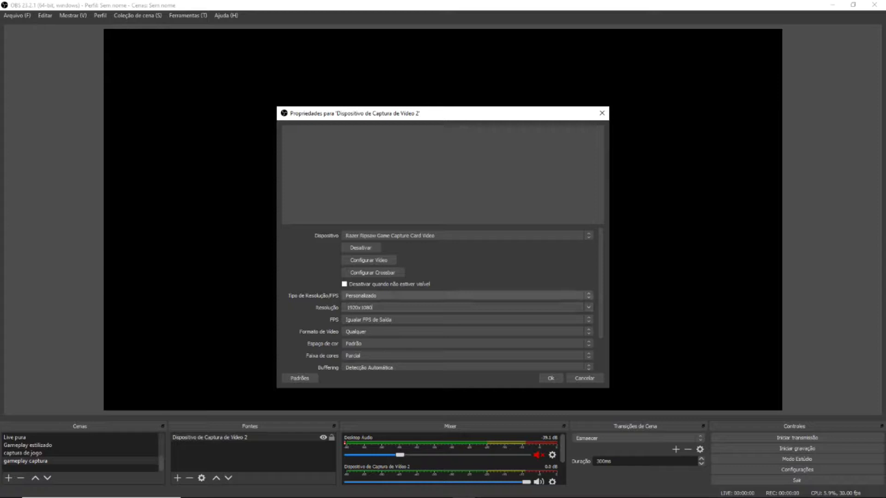
Switch the resolution/FPS type to the device default (Padrão do Dispositivo) and back to custom (Personalizado)
{"action": "left_click", "coordinate": [466, 296]}
{"action": "left_click", "coordinate": [466, 303]}
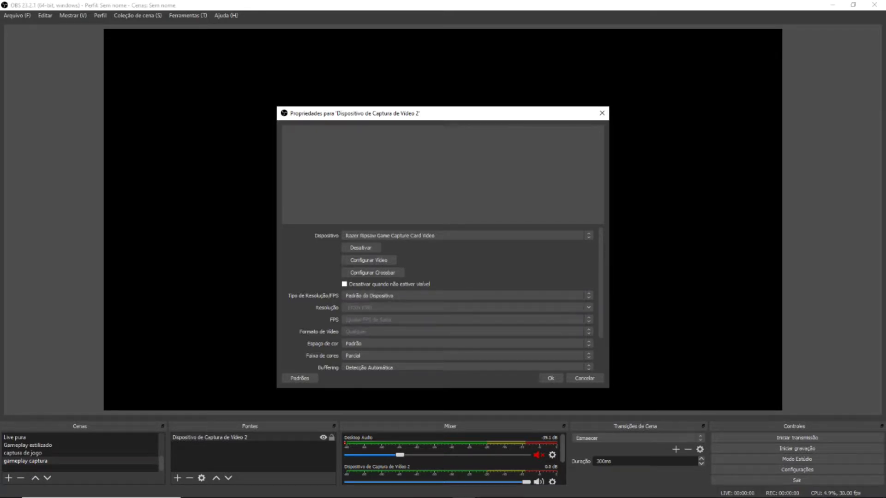
{"action": "key", "text": "alt+Down"}
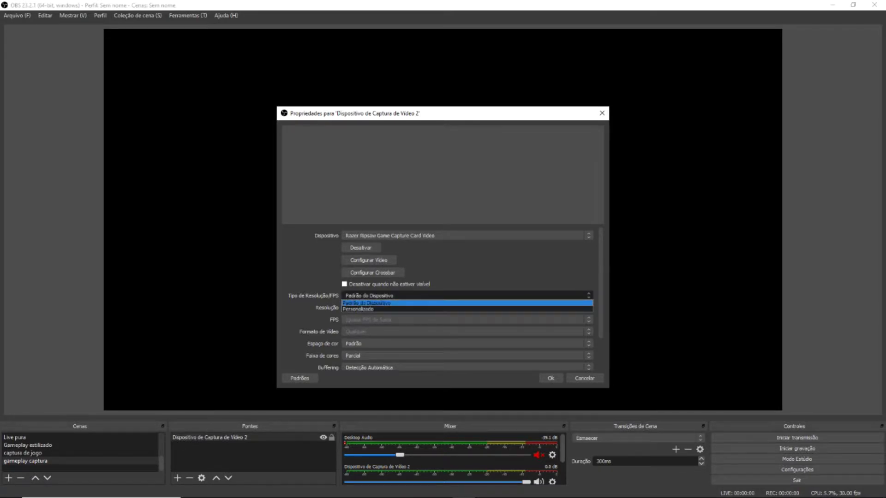
{"action": "key", "text": "Down"}
{"action": "key", "text": "Return"}
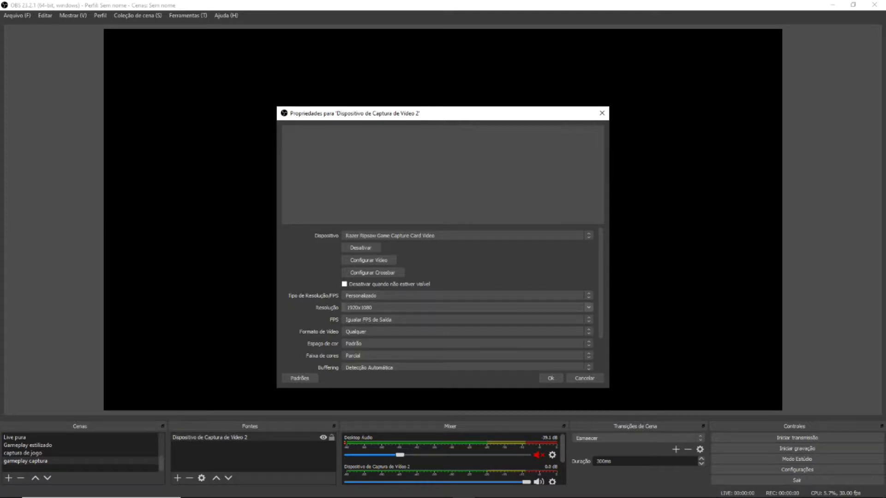
Try the 720x480 resolution for the capture card, and set the resolution back to 1280x720
{"action": "key", "text": "Tab"}
{"action": "key", "text": "alt+Down"}
{"action": "key", "text": "Down"}
{"action": "key", "text": "Down"}
{"action": "key", "text": "Return"}
{"action": "key", "text": "alt+Down"}
{"action": "key", "text": "Up"}
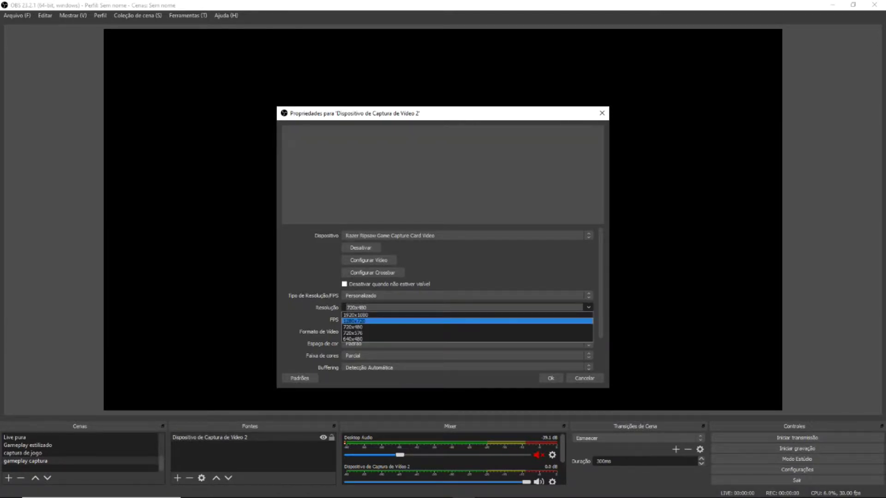
{"action": "key", "text": "Return"}
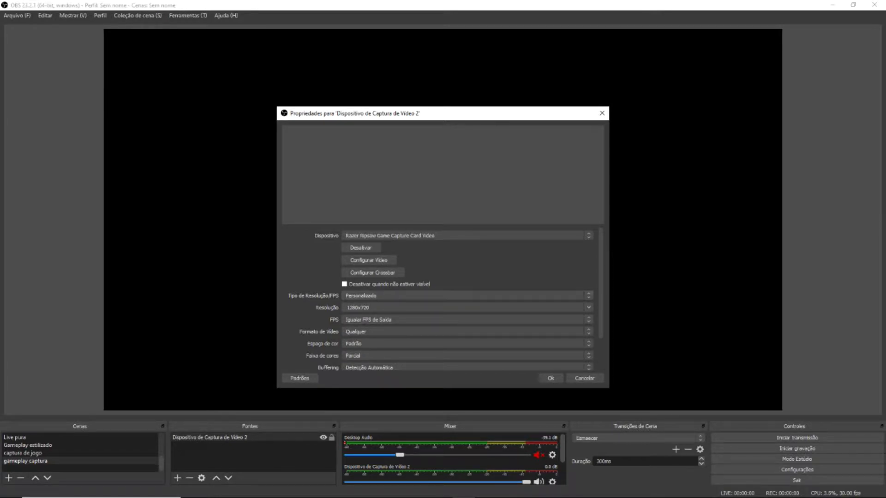
Set the resolution/FPS type to the device default (Padrão do Dispositivo) and confirm the source's properties
{"action": "left_click", "coordinate": [467, 296]}
{"action": "key", "text": "Up"}
{"action": "key", "text": "Return"}
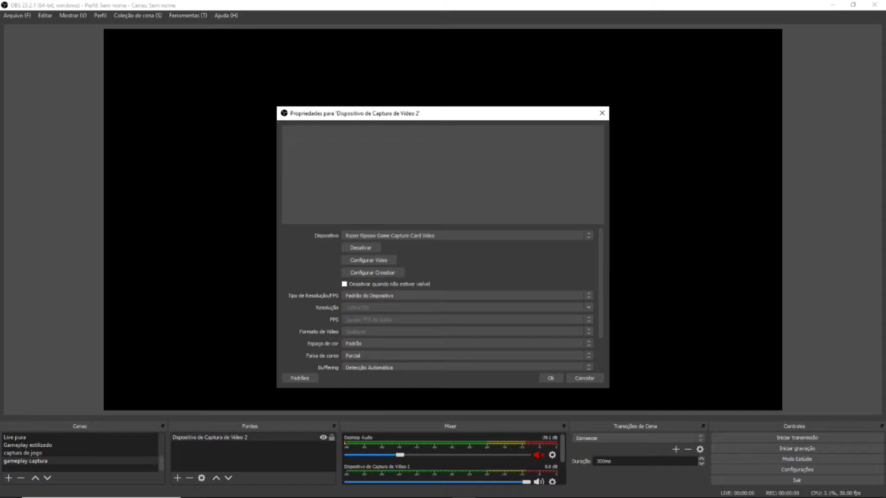
{"action": "key", "text": "Return"}
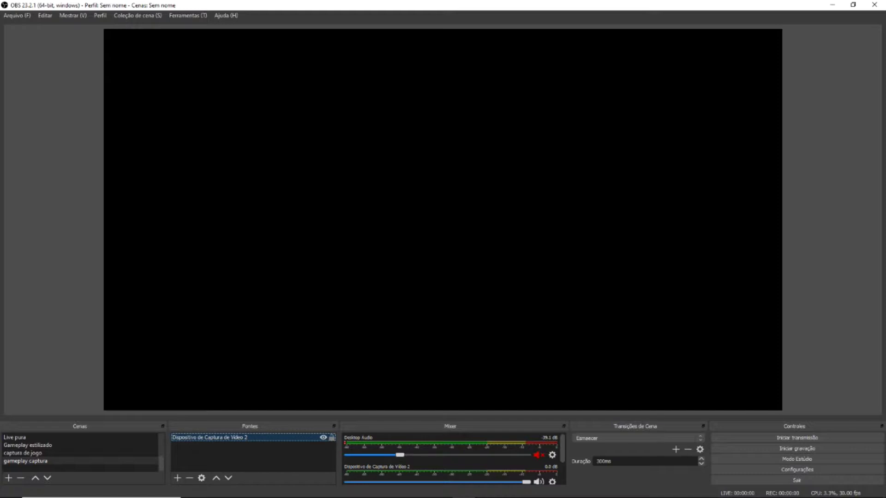
Reopen the source's properties, switch the device to FaceCam 1000X and back to Razer Ripsaw Game Capture Card Video
{"action": "double_click", "coordinate": [210, 437]}
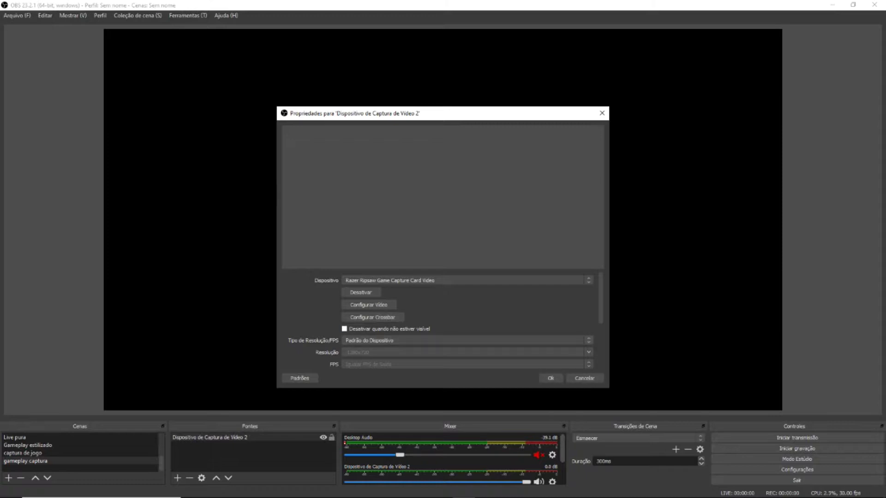
{"action": "left_click", "coordinate": [369, 280]}
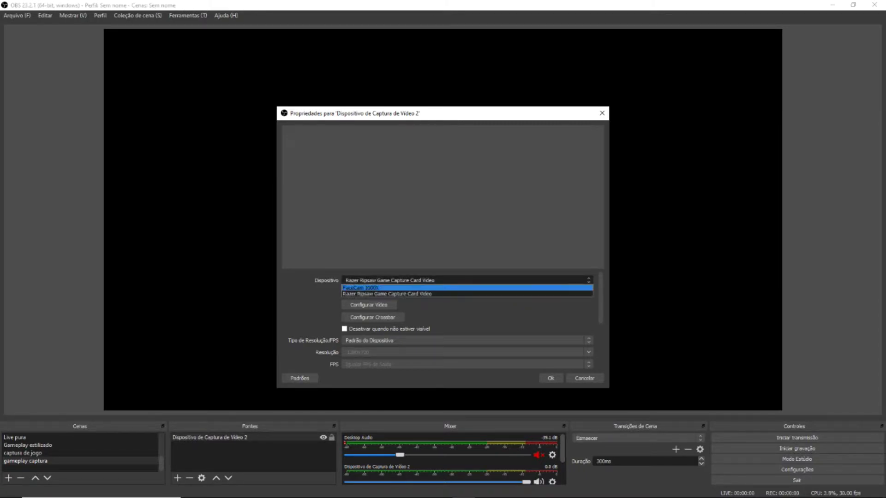
{"action": "left_click", "coordinate": [364, 288]}
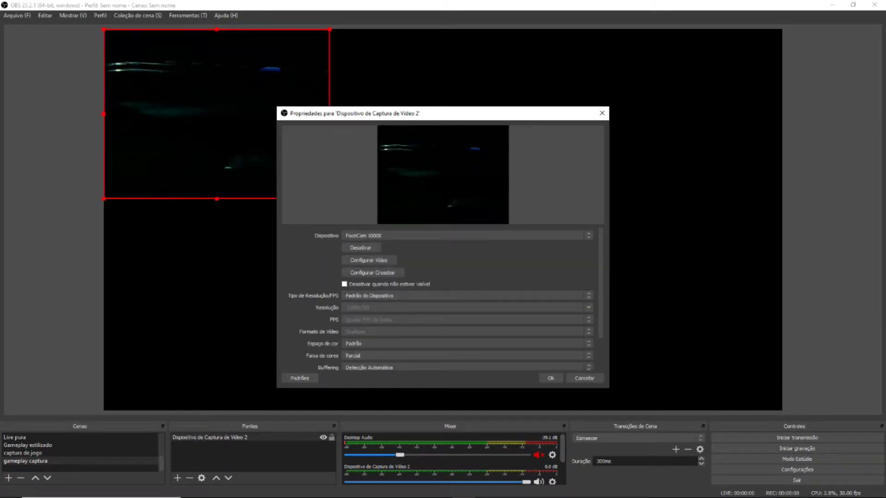
{"action": "left_click", "coordinate": [464, 236]}
{"action": "left_click", "coordinate": [387, 249]}
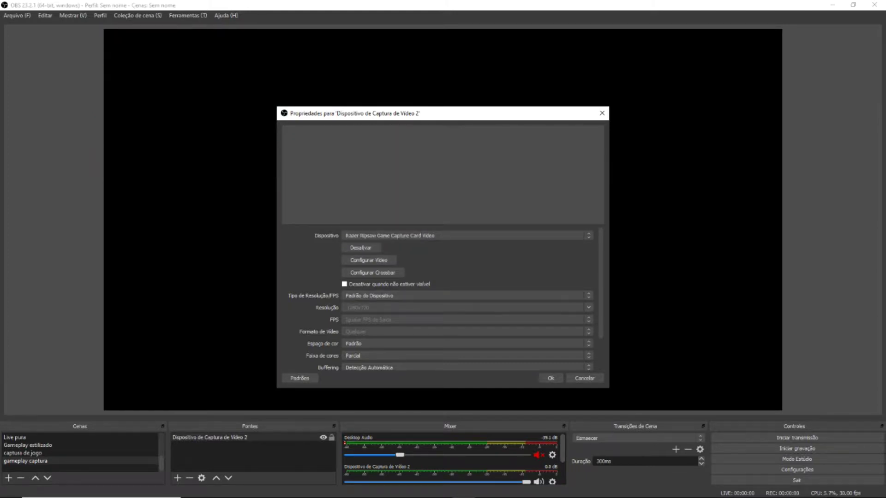
Set the resolution/FPS type to custom (Personalizado), try FaceCam 1000X as the device, and reselect Razer Ripsaw Game Capture Card Video
{"action": "left_click", "coordinate": [463, 295]}
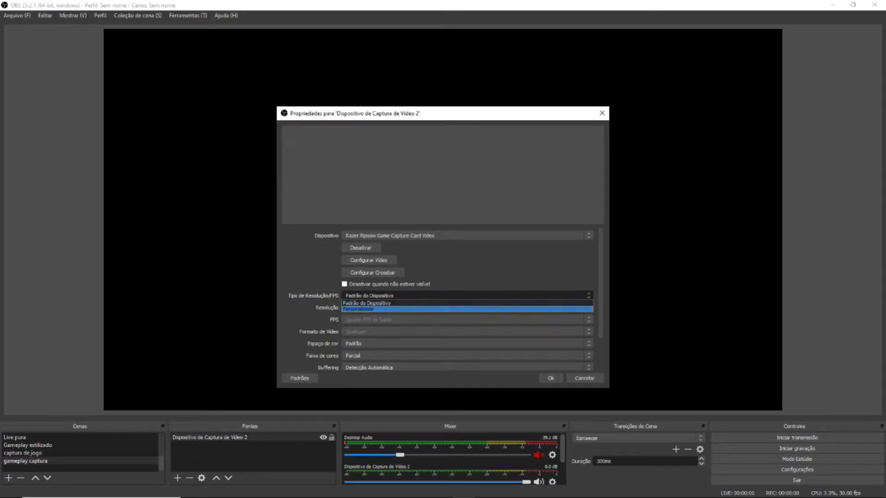
{"action": "left_click", "coordinate": [415, 309]}
{"action": "left_click", "coordinate": [463, 235]}
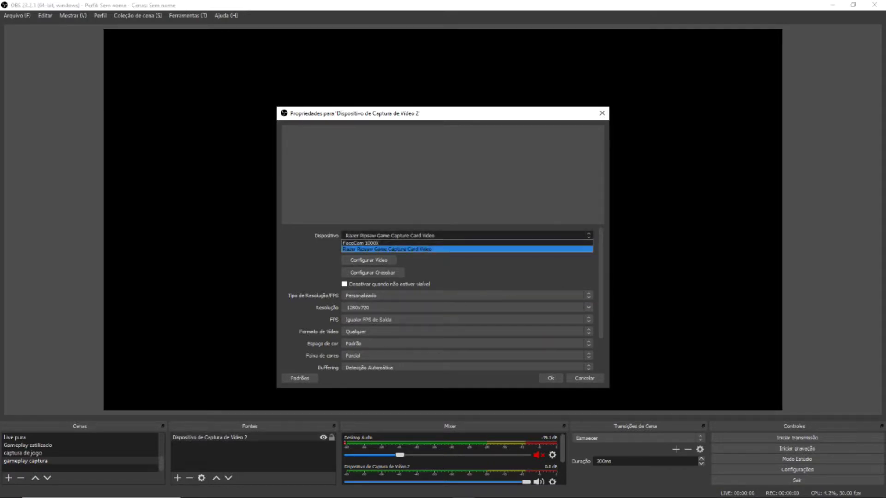
{"action": "left_click", "coordinate": [464, 243]}
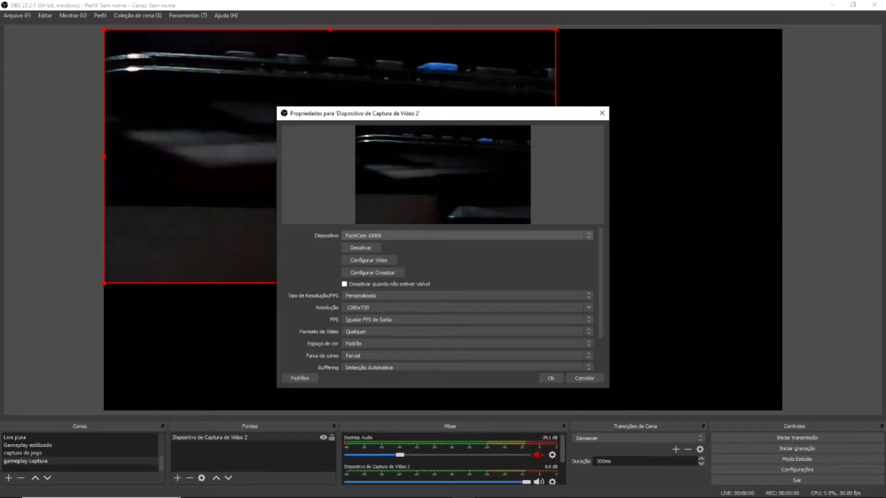
{"action": "left_click", "coordinate": [463, 236]}
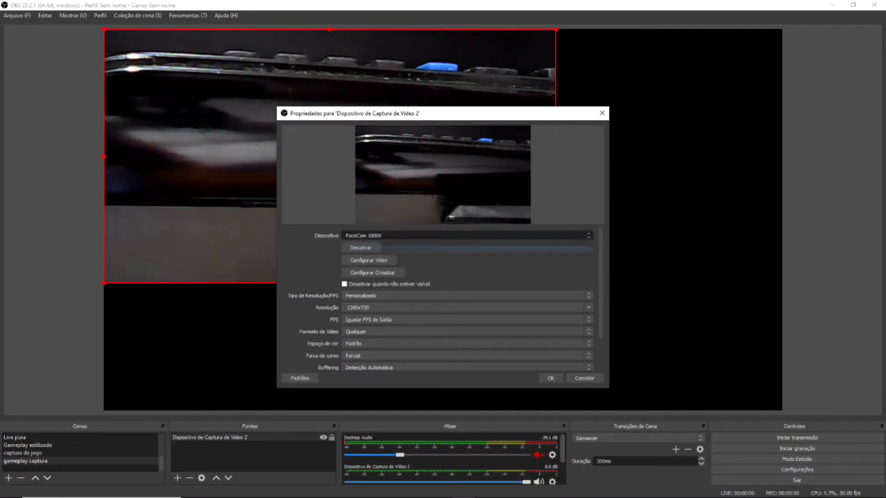
{"action": "left_click", "coordinate": [463, 249]}
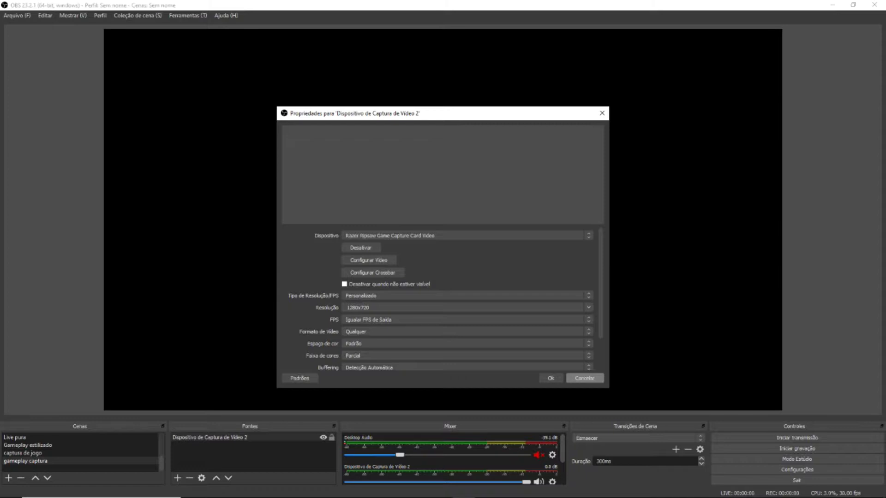
Cancel the properties and remove the Dispositivo de Captura de Vídeo 2 source from the gameplay captura scene
{"action": "left_click", "coordinate": [585, 378]}
{"action": "left_click", "coordinate": [190, 478]}
{"action": "left_click", "coordinate": [494, 265]}
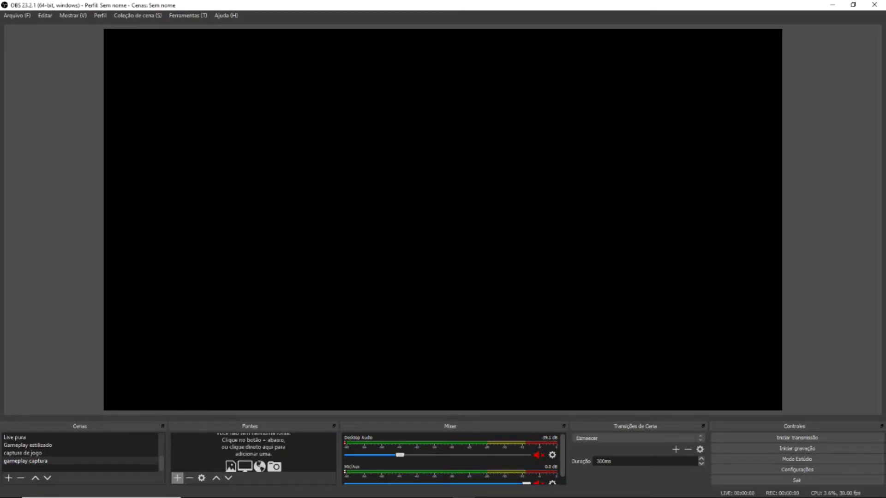
Add the existing video capture source Dispositivo de Captura de Vídeo to the gameplay captura scene
{"action": "left_click", "coordinate": [177, 478]}
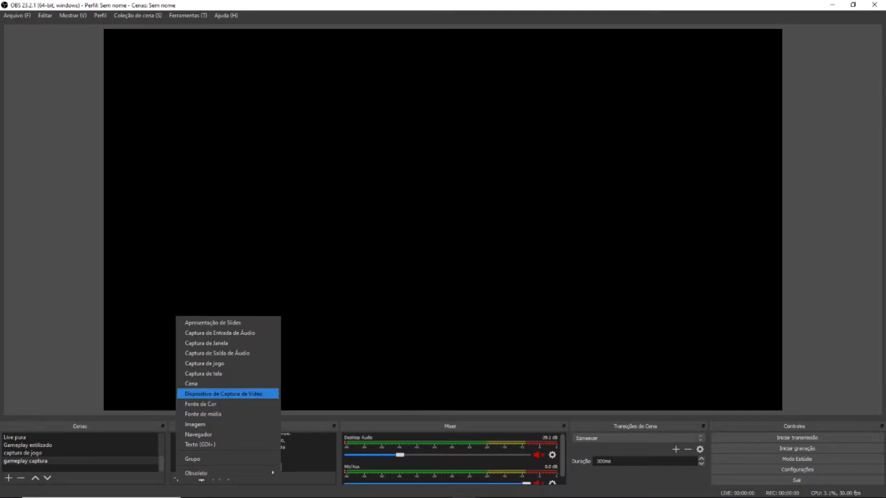
{"action": "left_click", "coordinate": [213, 394]}
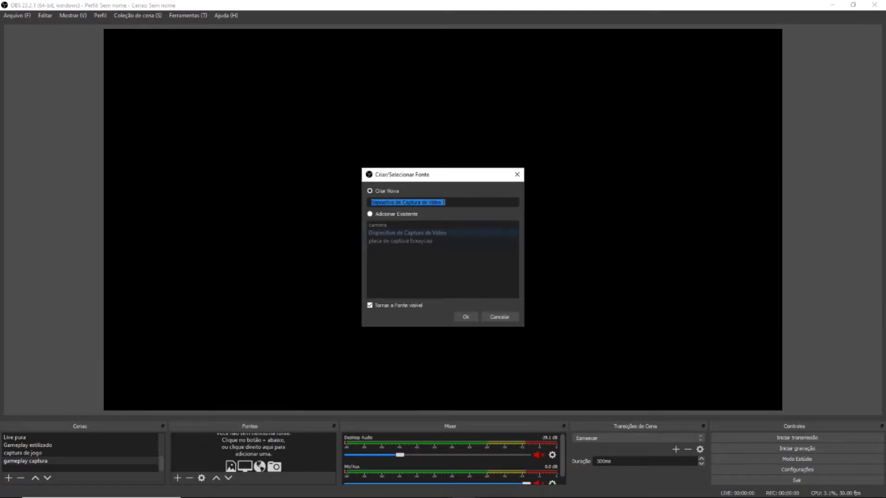
{"action": "left_click", "coordinate": [370, 214]}
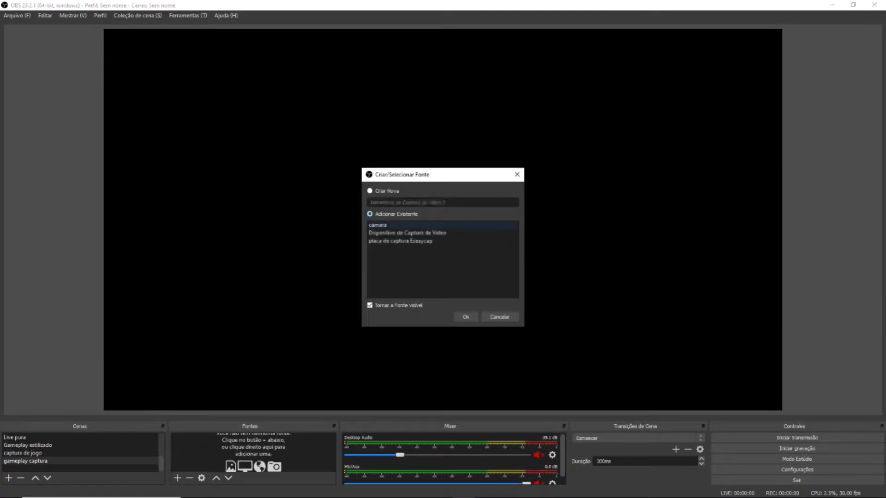
{"action": "left_click", "coordinate": [407, 233]}
{"action": "left_click", "coordinate": [466, 317]}
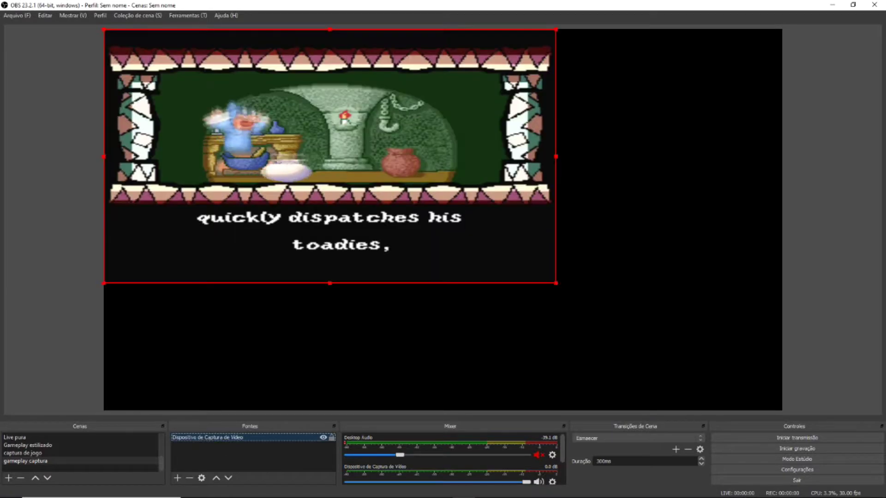
Try resizing the capture card image freehand from its corner in the preview
{"action": "mouse_move", "coordinate": [329, 166]}
{"action": "left_mouse_down"}
{"action": "mouse_move", "coordinate": [403, 243]}
{"action": "mouse_move", "coordinate": [403, 198]}
{"action": "mouse_move", "coordinate": [329, 156]}
{"action": "left_mouse_up"}
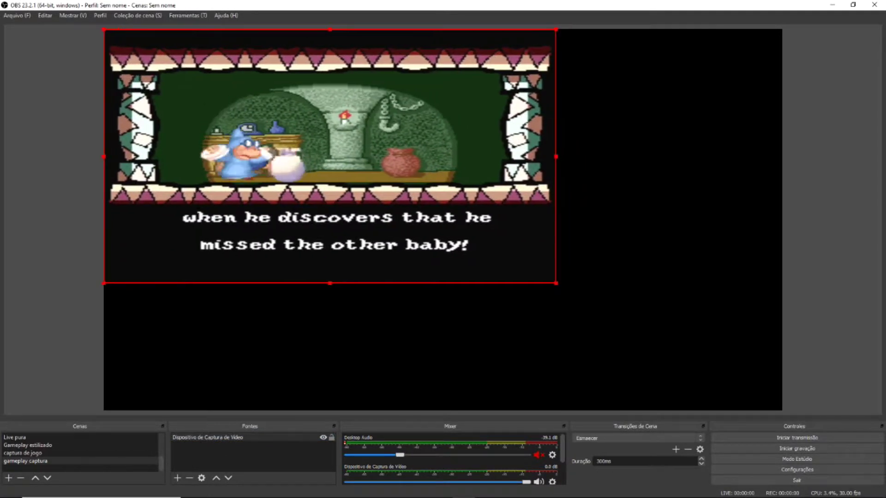
{"action": "left_click_drag", "start_coordinate": [556, 283], "coordinate": [443, 221]}
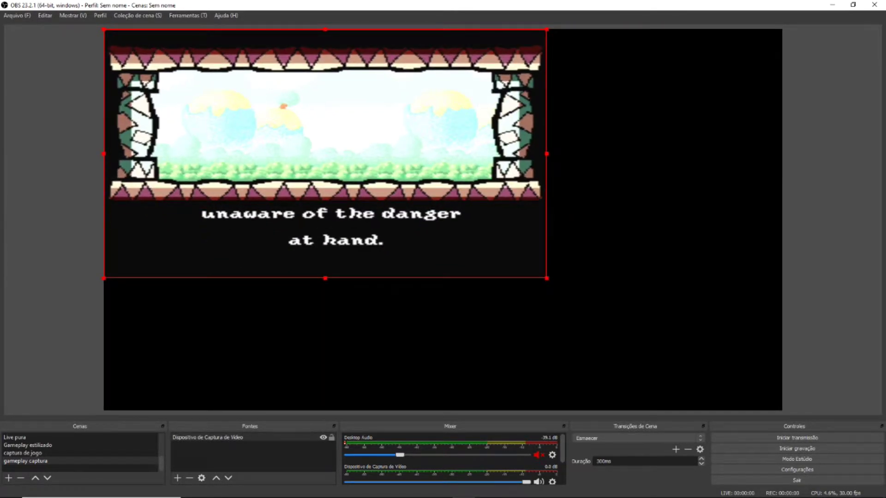
{"action": "left_click_drag", "start_coordinate": [547, 278], "coordinate": [458, 228]}
Apply the transform that stretches the capture card source to fill the whole canvas
{"action": "right_click", "coordinate": [399, 201]}
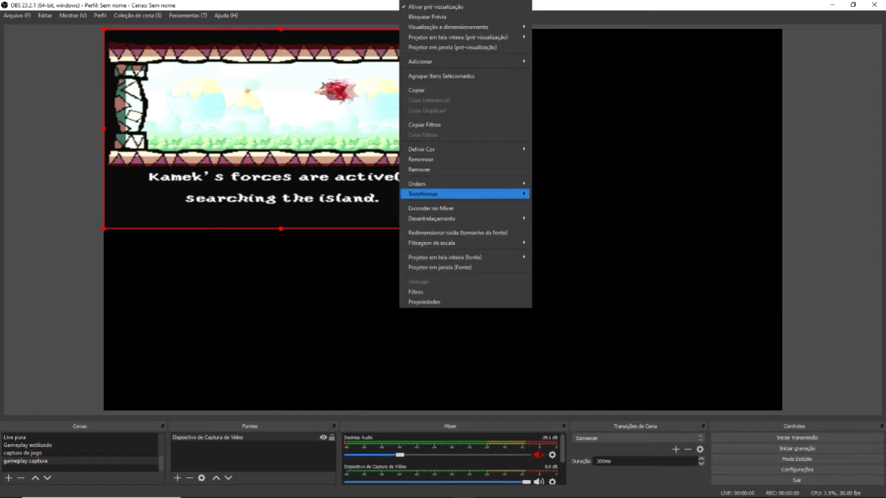
{"action": "mouse_move", "coordinate": [462, 194]}
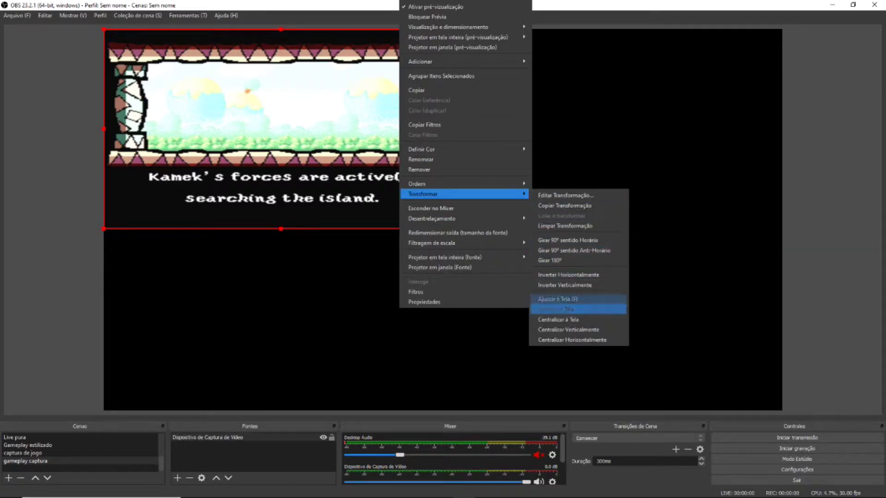
{"action": "left_click", "coordinate": [555, 309]}
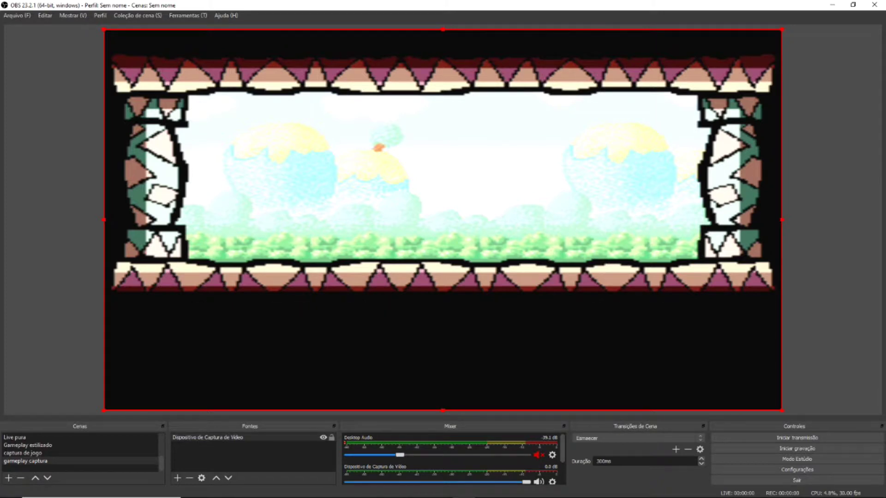
{"action": "mouse_move", "coordinate": [782, 220]}
{"action": "left_mouse_down"}
{"action": "mouse_move", "coordinate": [317, 219]}
{"action": "mouse_move", "coordinate": [781, 220]}
{"action": "left_mouse_up"}
{"action": "mouse_move", "coordinate": [443, 410]}
{"action": "left_mouse_down"}
{"action": "mouse_move", "coordinate": [443, 263]}
{"action": "mouse_move", "coordinate": [443, 411]}
{"action": "left_mouse_up"}
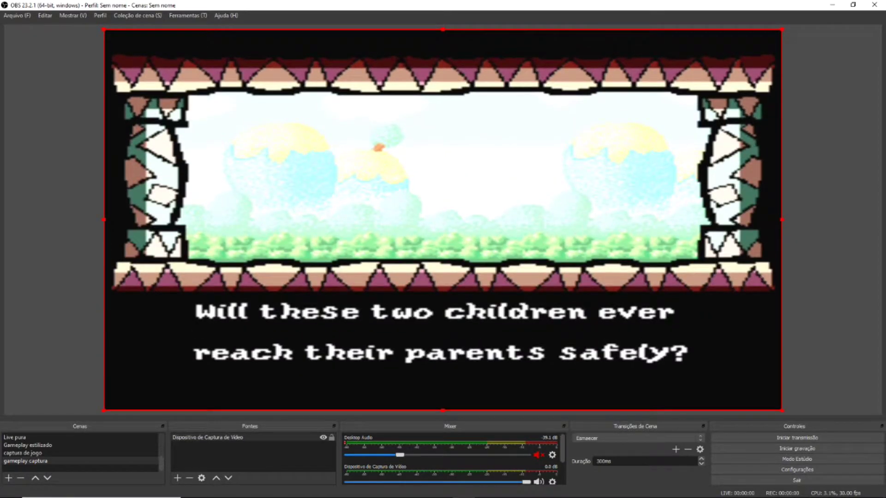
{"action": "mouse_move", "coordinate": [781, 410]}
{"action": "left_mouse_down"}
{"action": "mouse_move", "coordinate": [554, 288]}
{"action": "mouse_move", "coordinate": [781, 409]}
{"action": "left_mouse_up"}
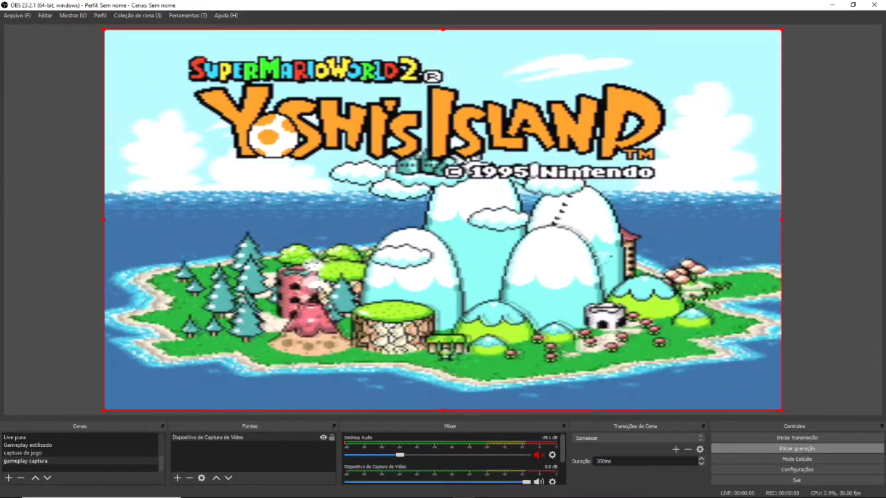
Record the capture card gameplay for about 45 seconds, checking the audio mixer and the Action! recorder window meanwhile
{"action": "left_click", "coordinate": [797, 449]}
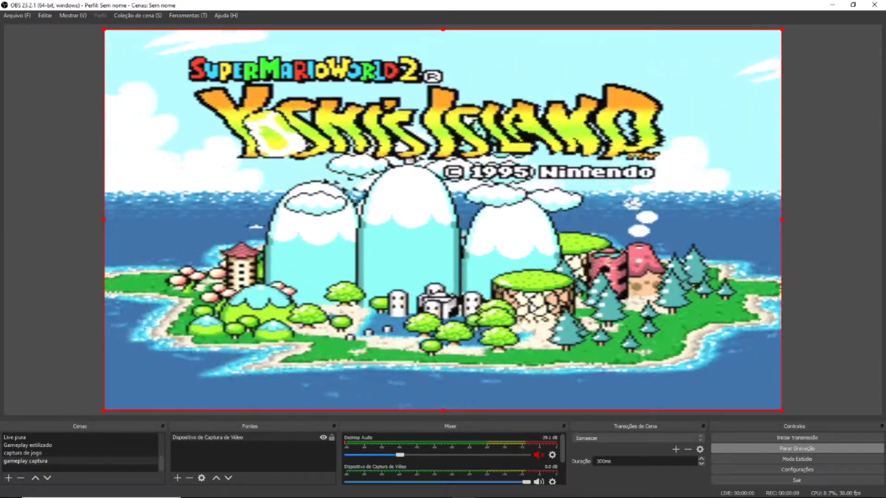
{"action": "scroll", "coordinate": [451, 459], "scroll_direction": "down", "scroll_amount": 2}
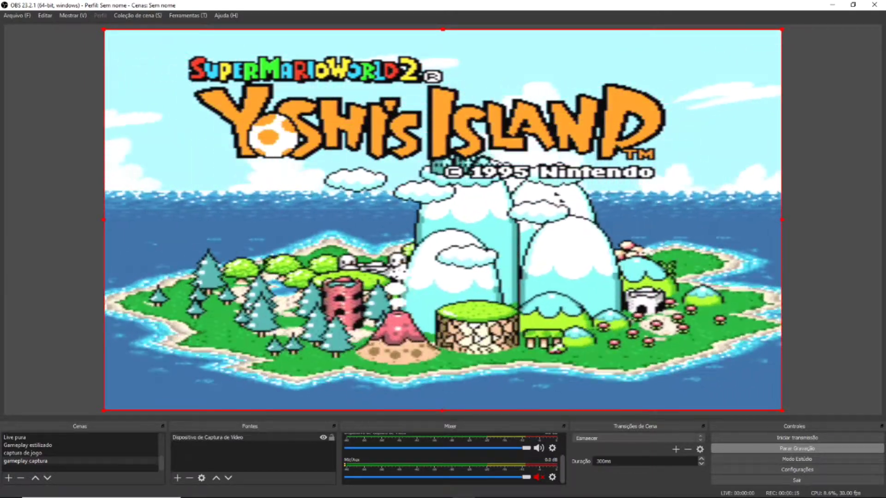
{"action": "scroll", "coordinate": [452, 459], "scroll_direction": "up", "scroll_amount": 2}
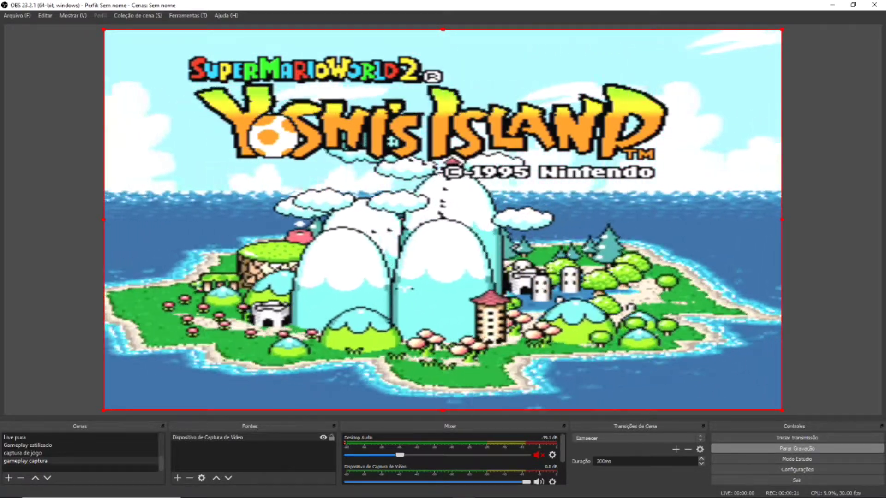
{"action": "left_click", "coordinate": [508, 489]}
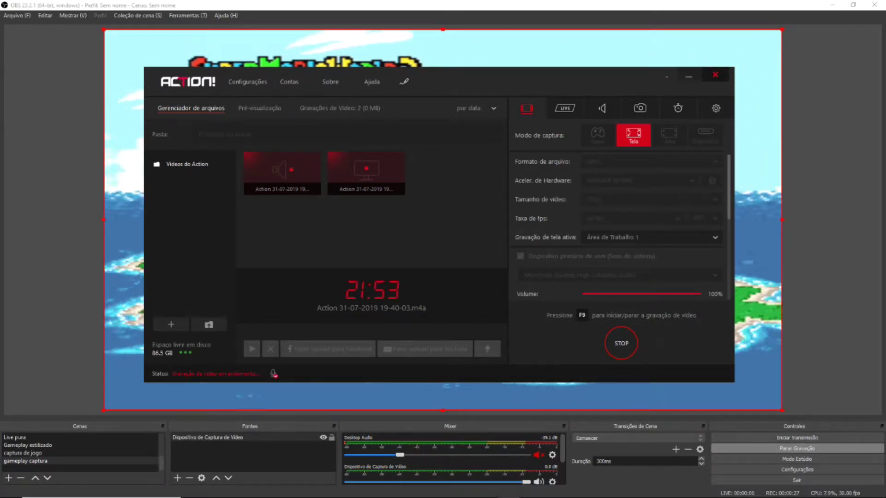
{"action": "left_click", "coordinate": [689, 76]}
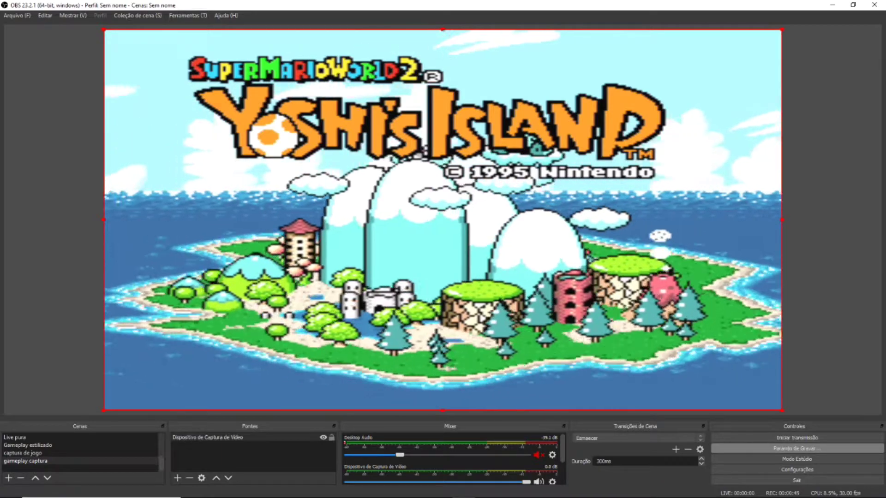
{"action": "left_click", "coordinate": [17, 15]}
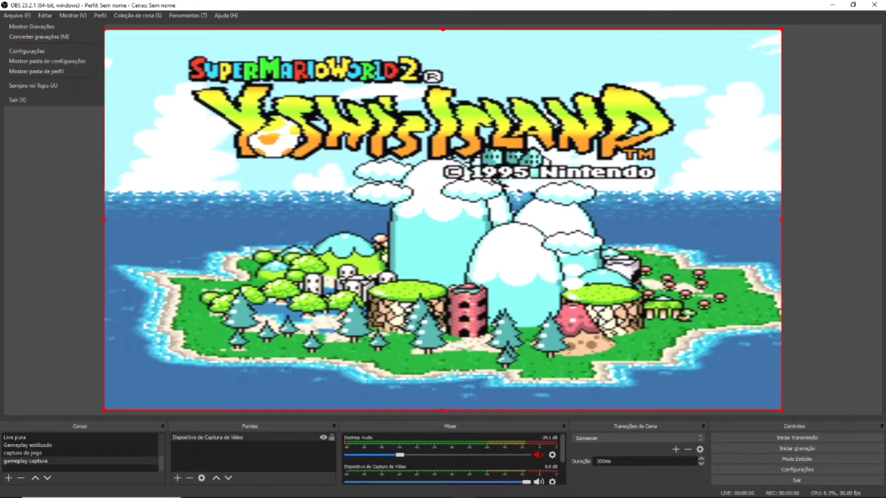
{"action": "left_click", "coordinate": [31, 27]}
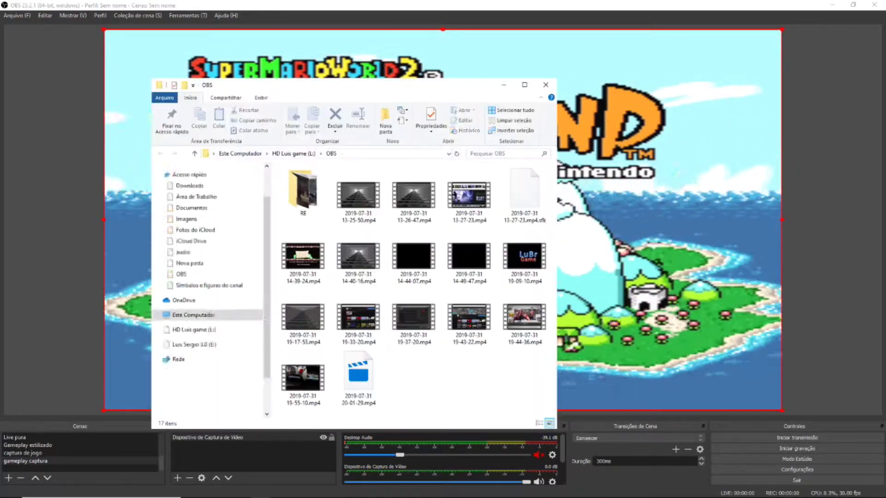
{"action": "left_click", "coordinate": [358, 378]}
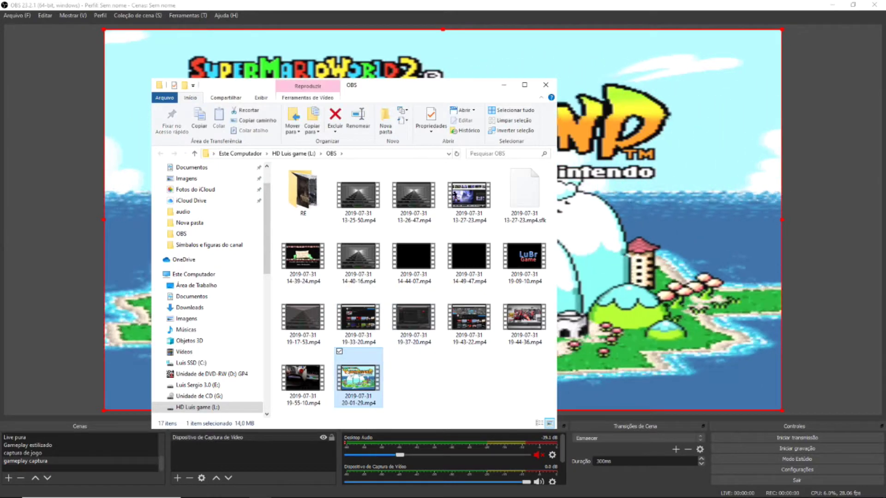
{"action": "key", "text": "Return"}
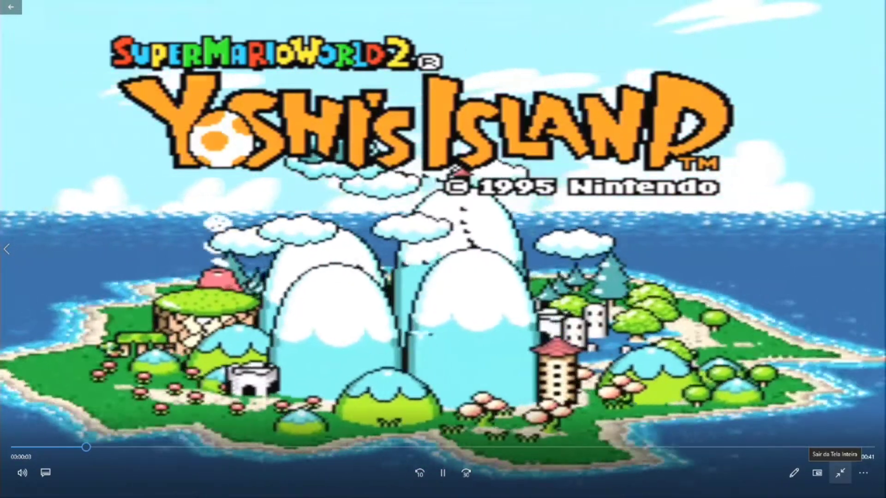
{"action": "key", "text": "space"}
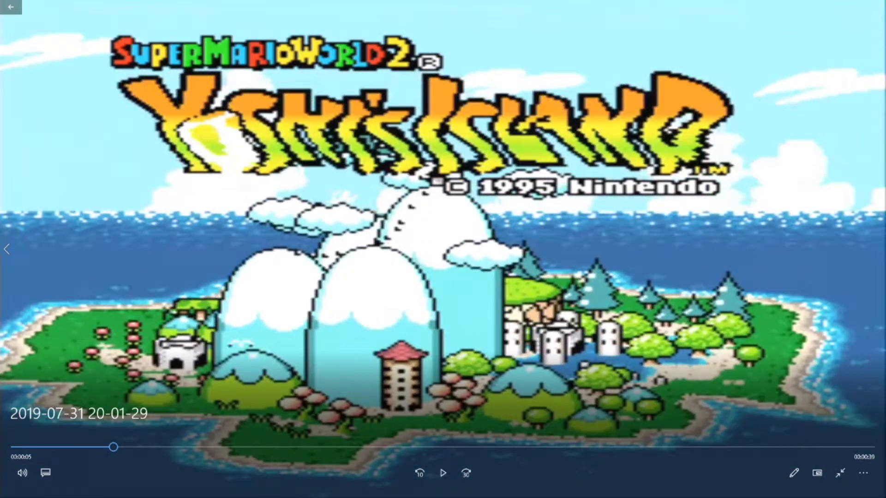
{"action": "mouse_move", "coordinate": [555, 496]}
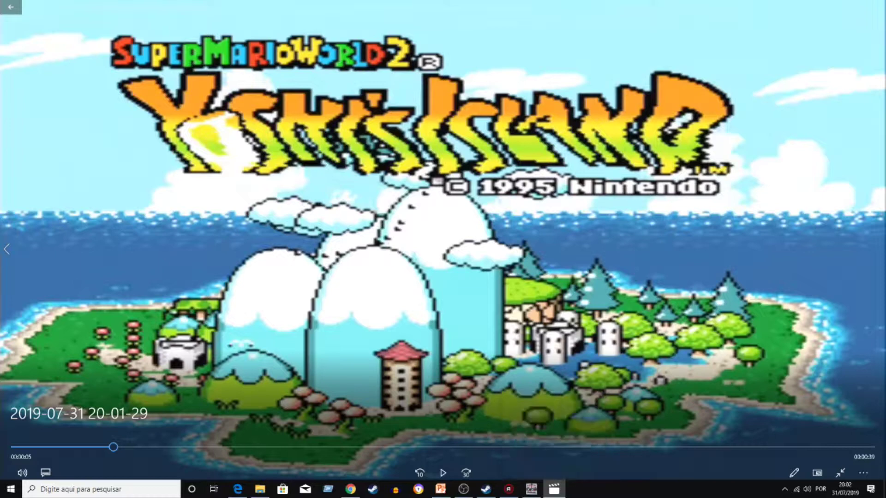
{"action": "right_click", "coordinate": [554, 489]}
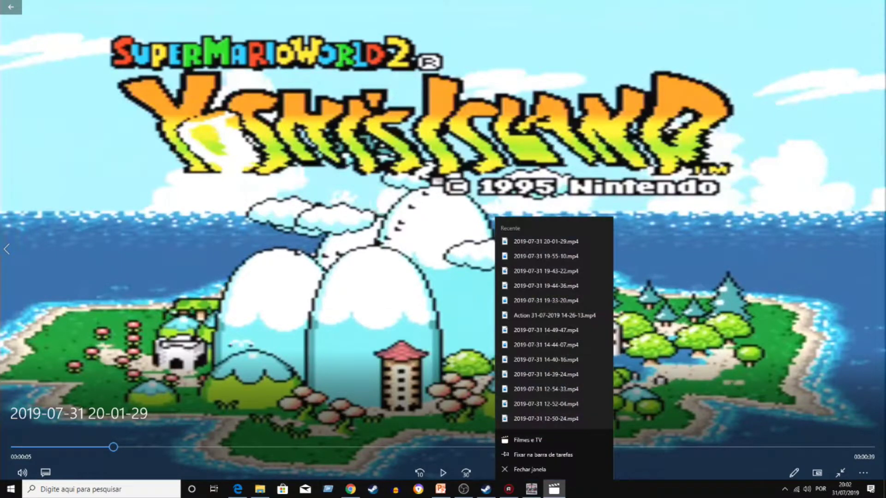
{"action": "left_click", "coordinate": [530, 469]}
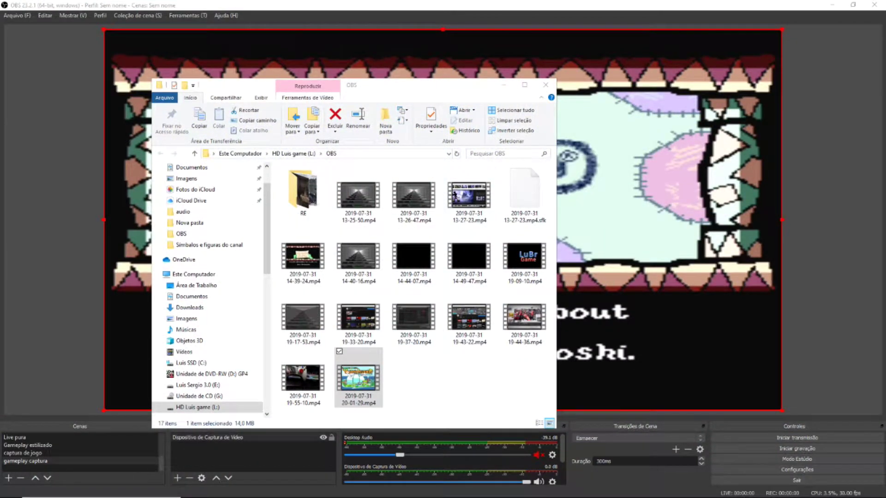
{"action": "left_click", "coordinate": [546, 85]}
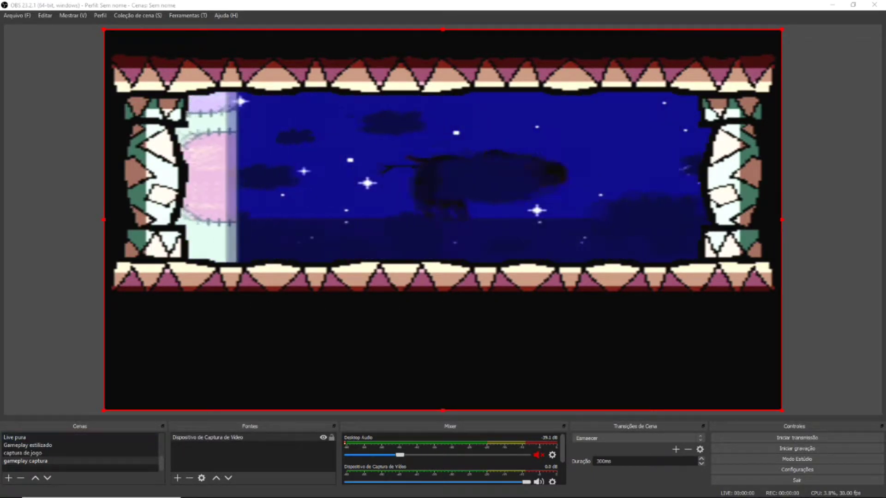
{"action": "left_click", "coordinate": [17, 15]}
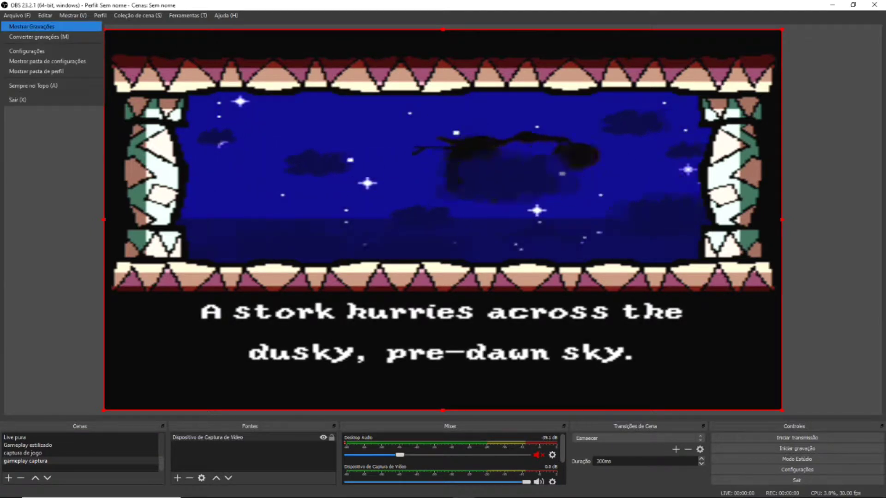
{"action": "left_click", "coordinate": [35, 27]}
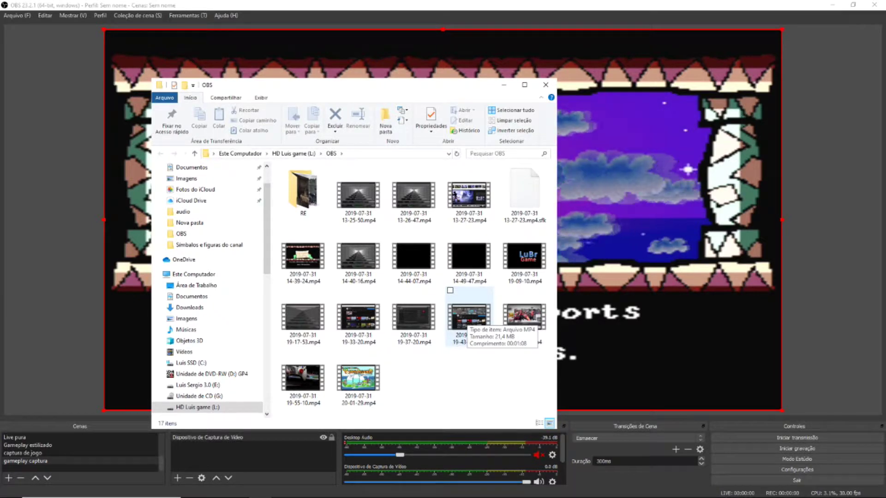
{"action": "left_click", "coordinate": [467, 319]}
{"action": "double_click", "coordinate": [467, 320]}
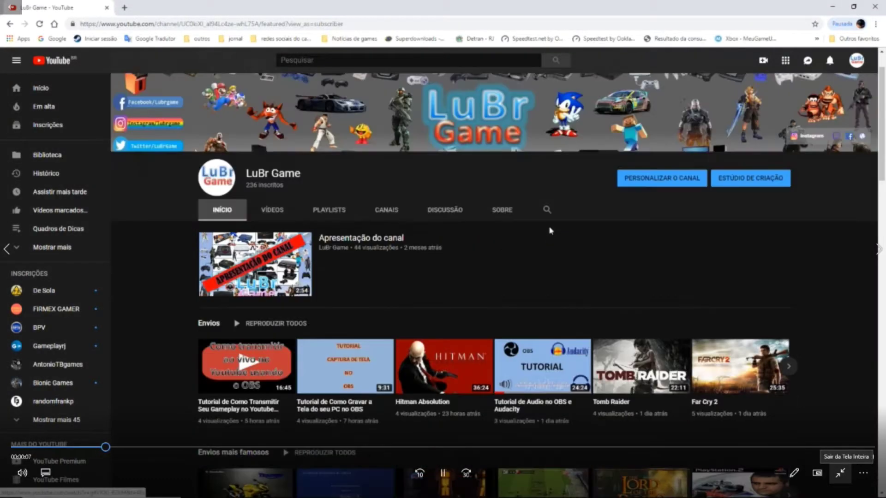
{"action": "left_click", "coordinate": [840, 473]}
{"action": "mouse_move", "coordinate": [532, 490]}
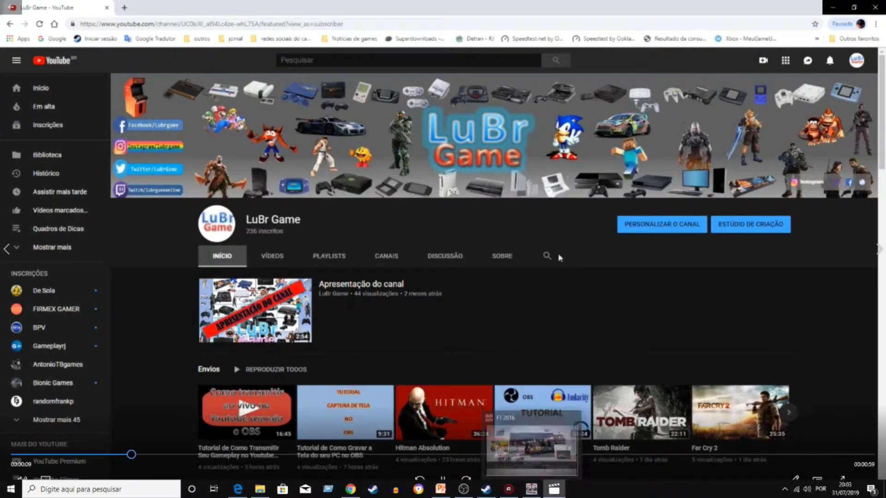
{"action": "left_click", "coordinate": [596, 400]}
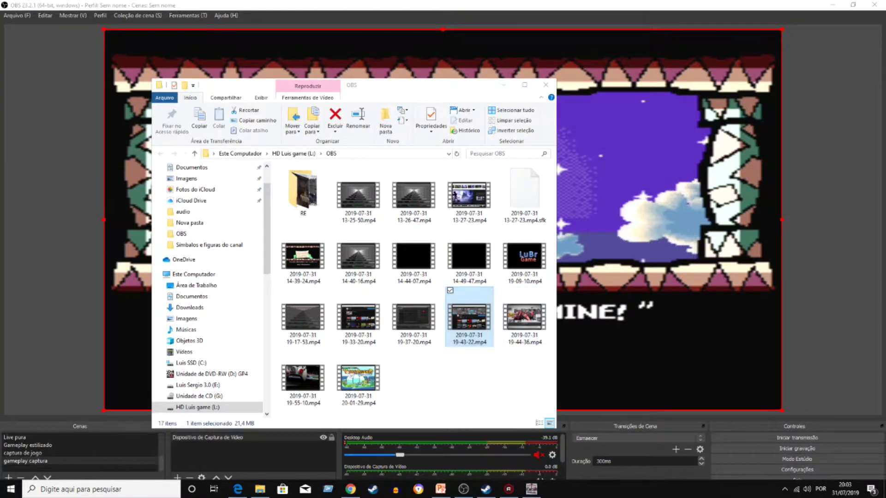
{"action": "right_click", "coordinate": [554, 489]}
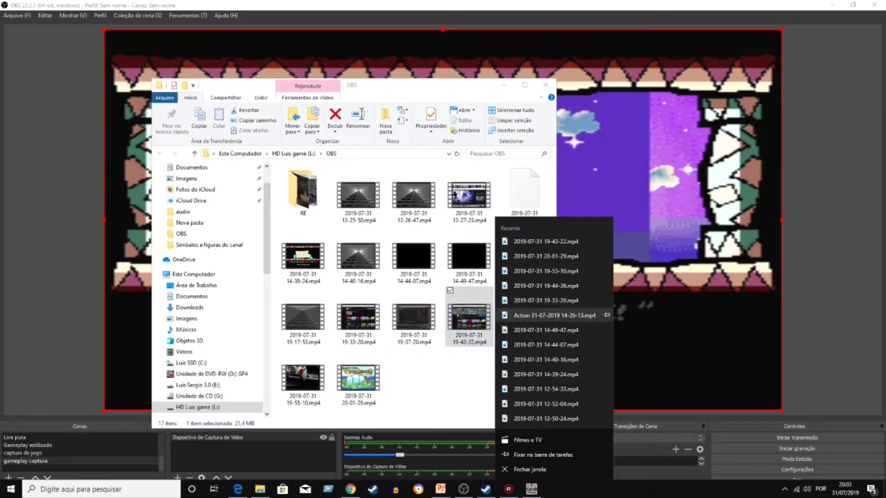
{"action": "left_click", "coordinate": [443, 384]}
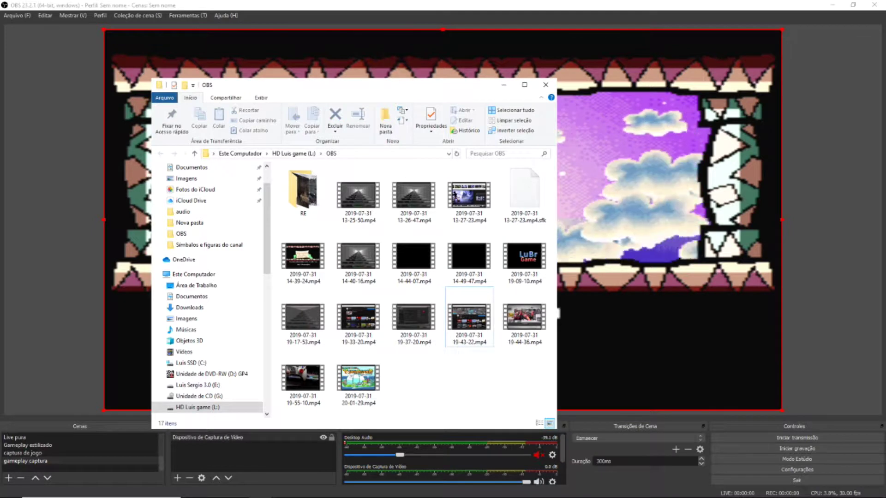
{"action": "left_click", "coordinate": [525, 317]}
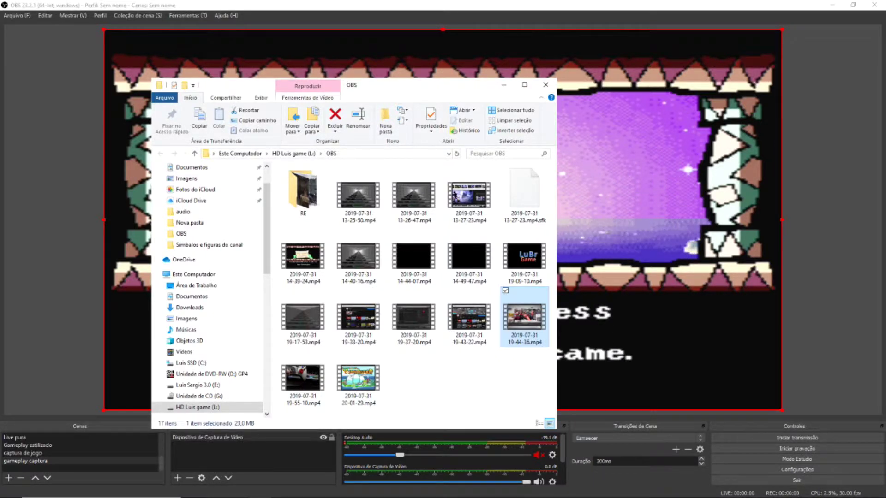
{"action": "key", "text": "Return"}
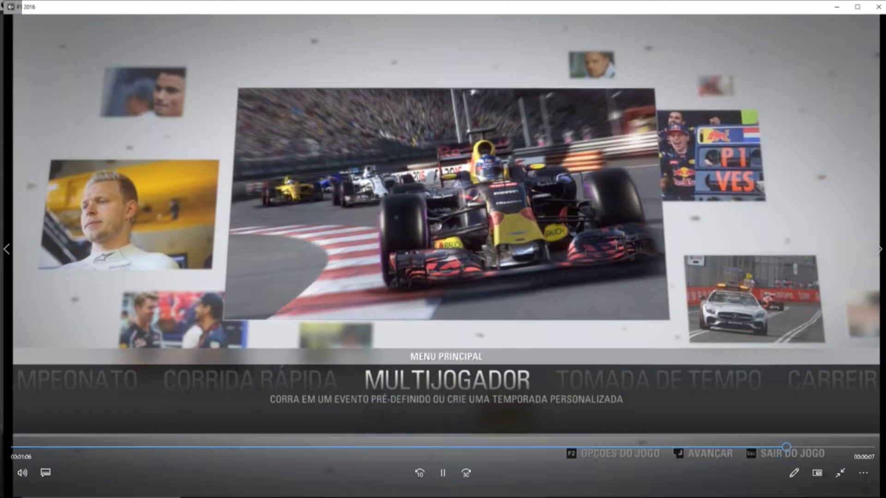
{"action": "key", "text": "alt+Tab"}
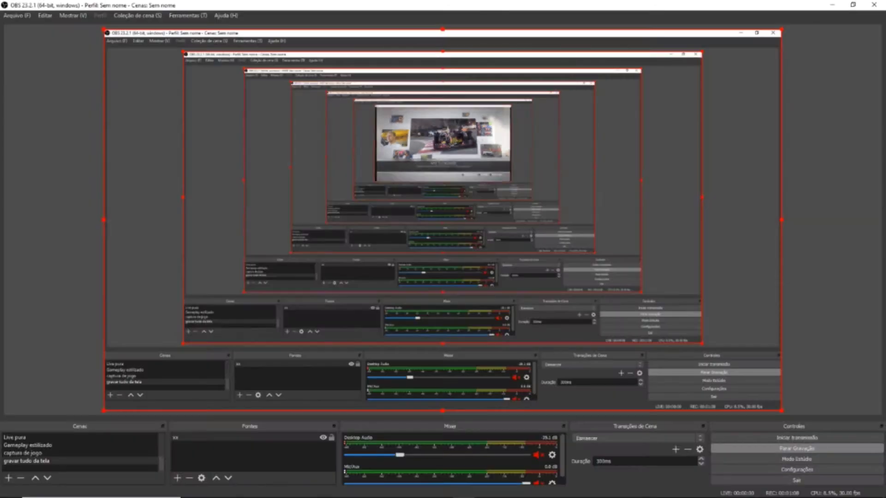
{"action": "mouse_move", "coordinate": [517, 493]}
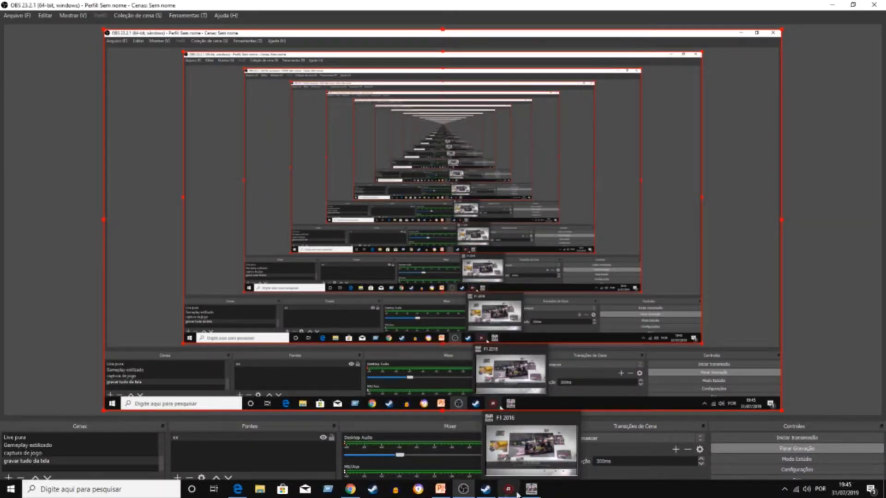
{"action": "mouse_move", "coordinate": [481, 496]}
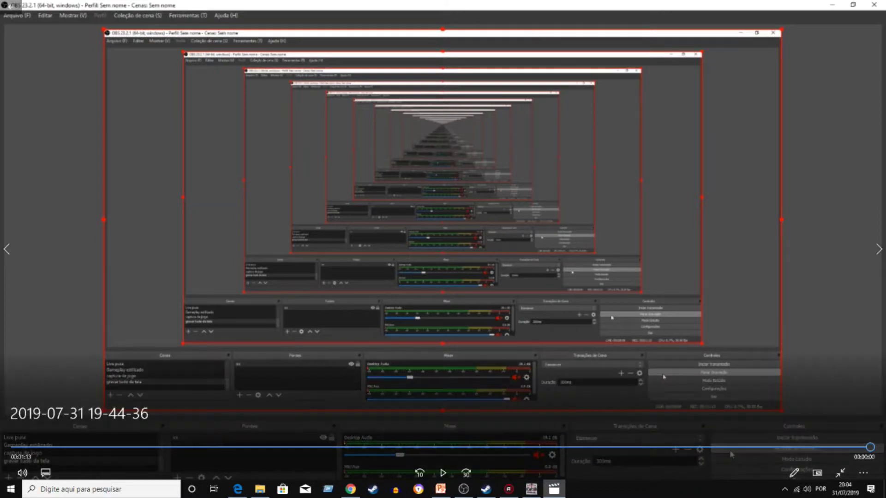
{"action": "right_click", "coordinate": [553, 489]}
{"action": "left_click", "coordinate": [529, 469]}
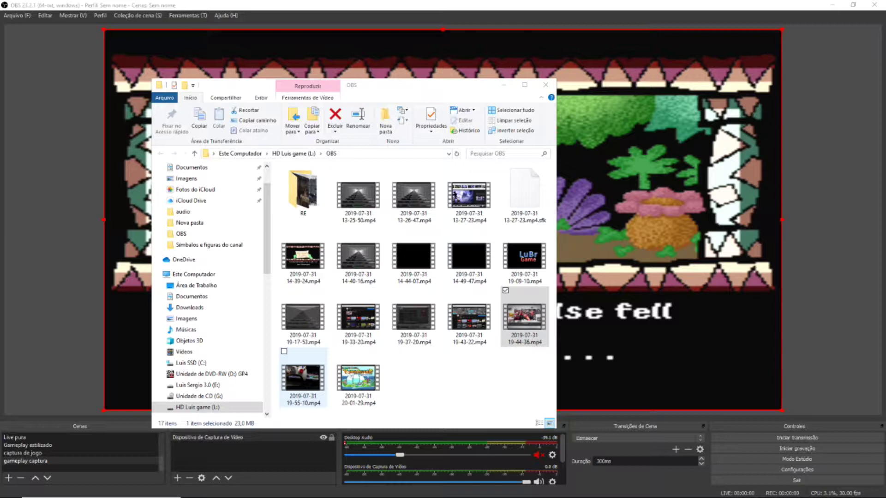
{"action": "left_click", "coordinate": [302, 378]}
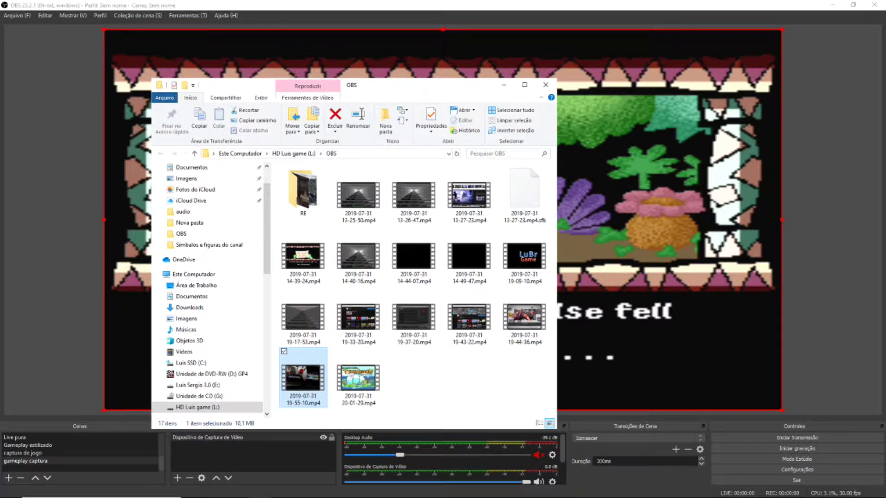
{"action": "key", "text": "Return"}
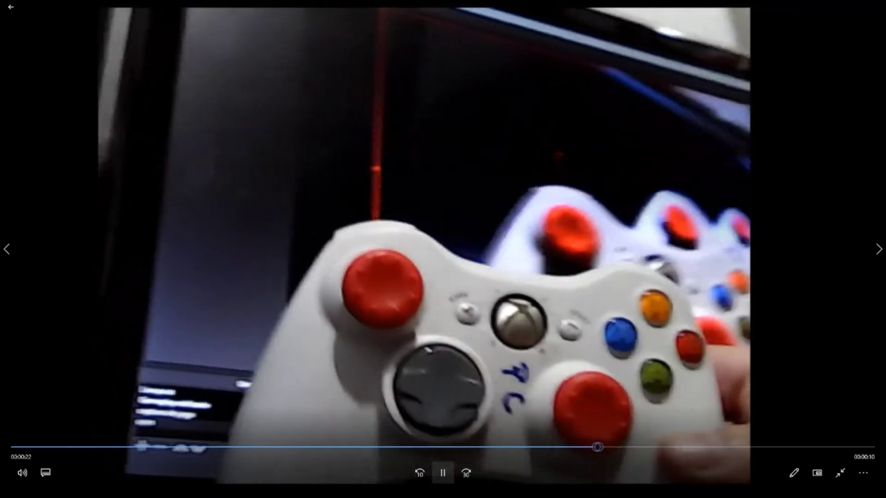
{"action": "key", "text": "space"}
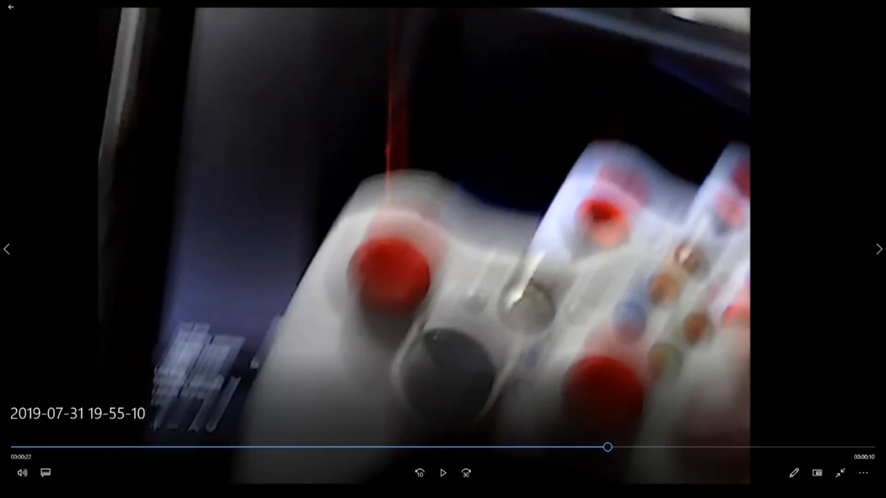
{"action": "key", "text": "super"}
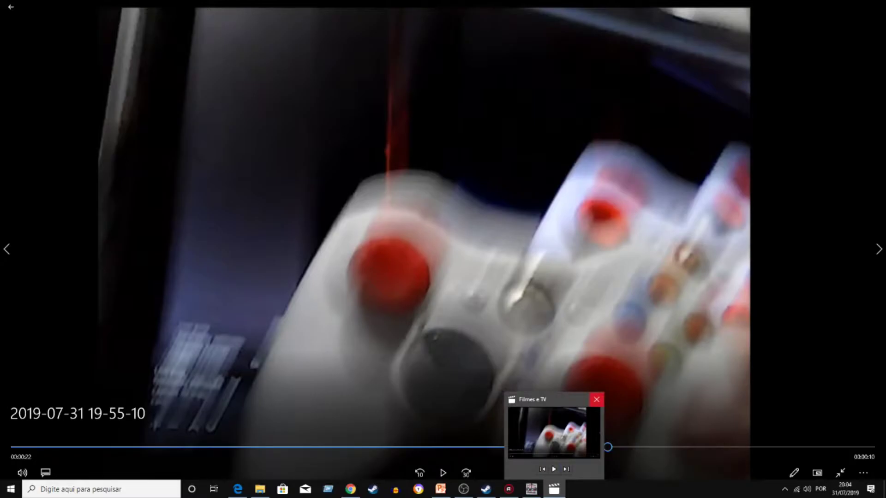
{"action": "left_click", "coordinate": [597, 399]}
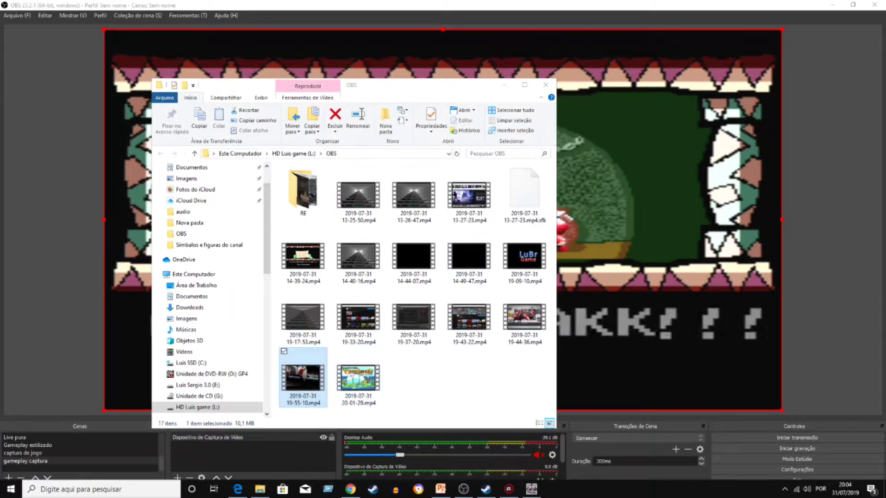
{"action": "double_click", "coordinate": [359, 378]}
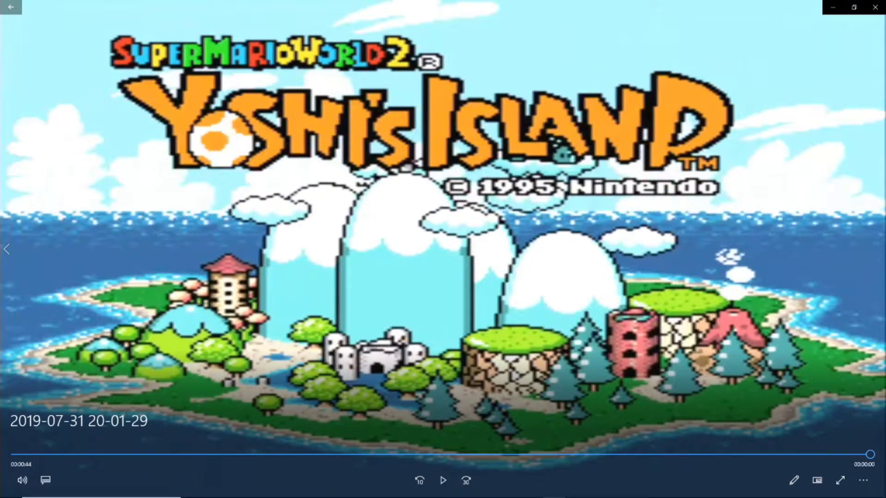
{"action": "mouse_move", "coordinate": [554, 490]}
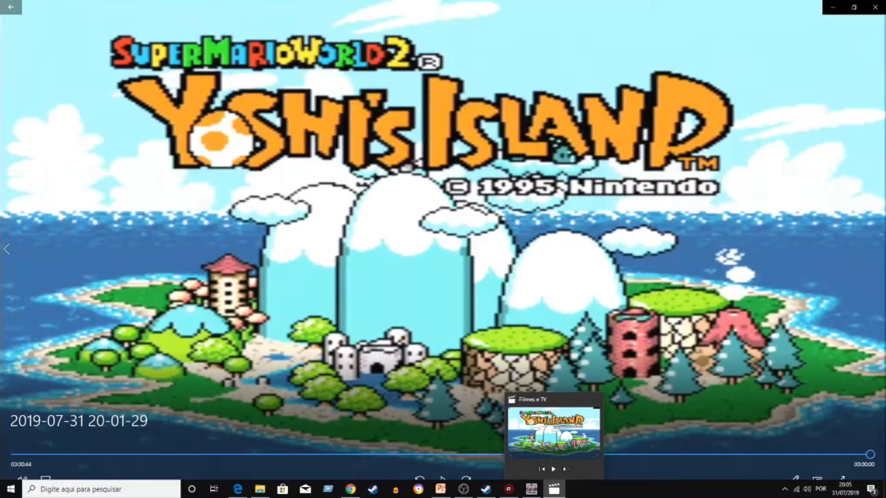
{"action": "left_click", "coordinate": [595, 399]}
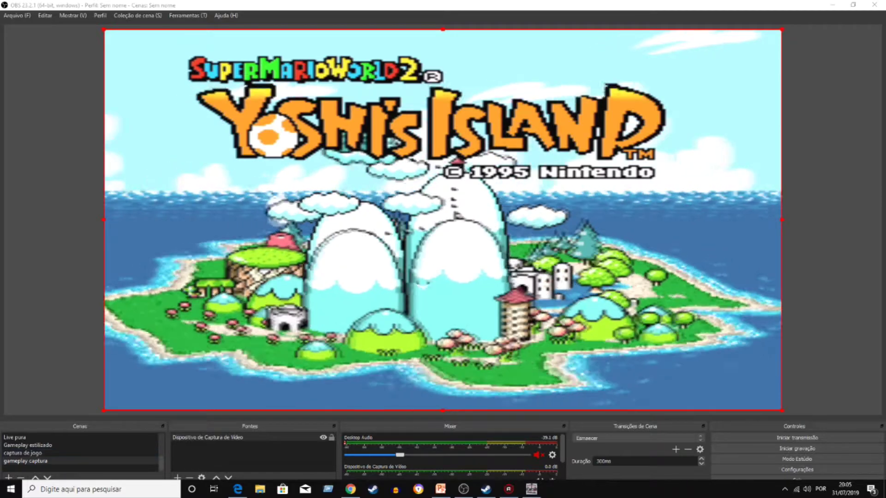
Remove the scene "gameplay captura" from the scene collection and confirm the deletion
{"action": "left_click", "coordinate": [80, 461]}
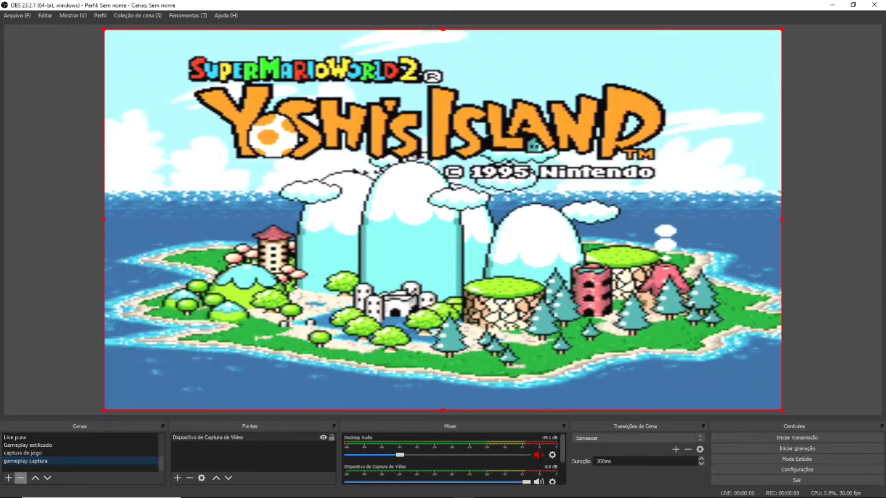
{"action": "left_click", "coordinate": [20, 478]}
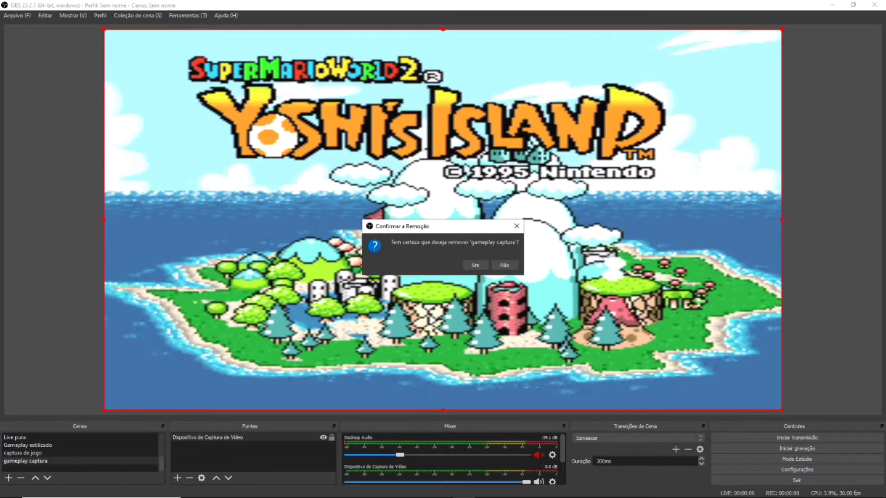
{"action": "key", "text": "Return"}
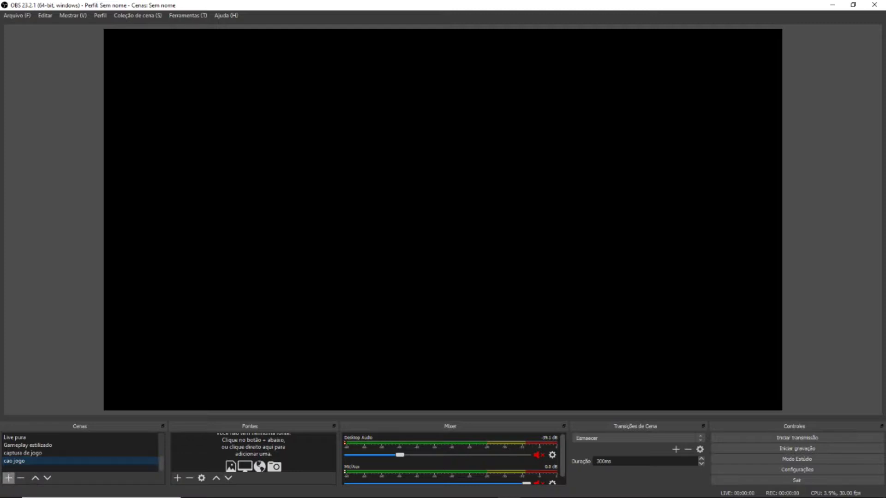
Add a scene named "cap jogo" and create a new Captura de jogo source in it with the suggested name
{"action": "left_click", "coordinate": [8, 478]}
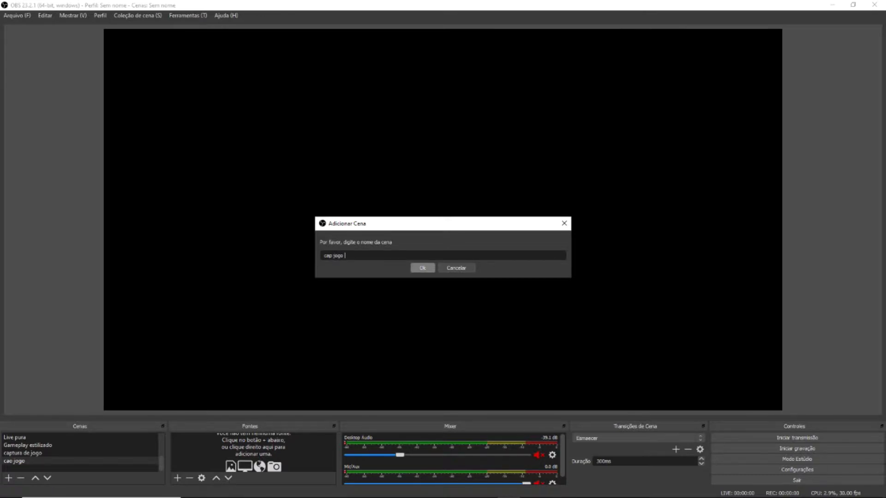
{"action": "key", "text": "Return"}
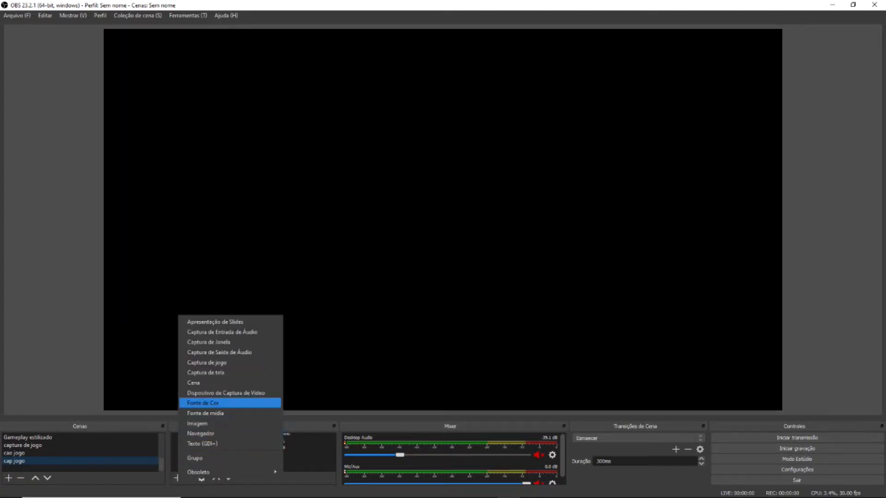
{"action": "left_click", "coordinate": [207, 363]}
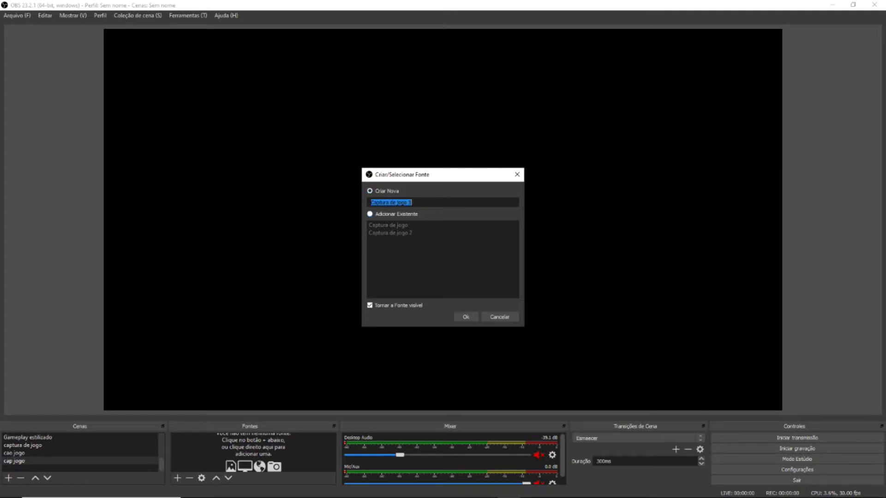
{"action": "key", "text": "Return"}
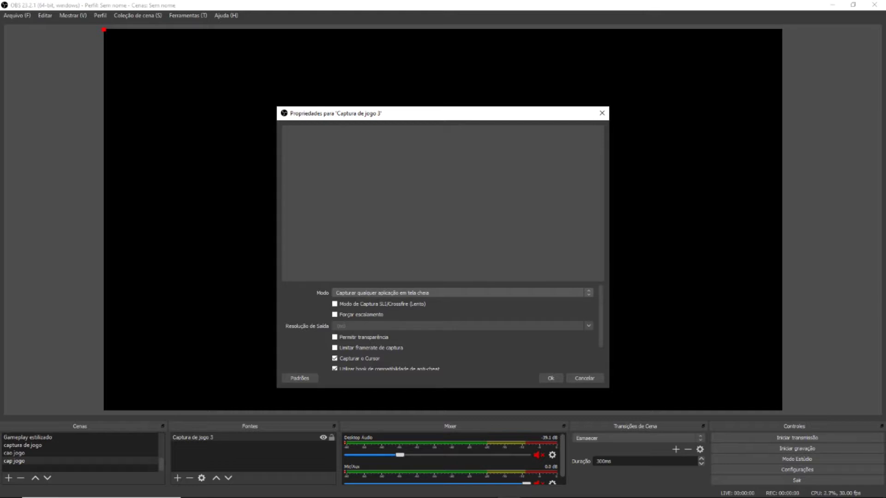
Set the game capture mode to "Capturar janela específica" with the window [F1_2016.exe]: F1 2016 and accept the properties
{"action": "left_click", "coordinate": [462, 293]}
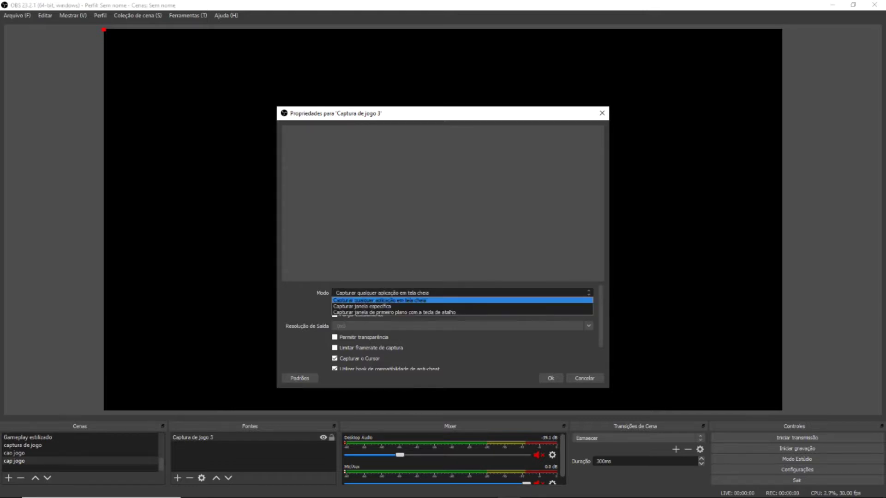
{"action": "left_click", "coordinate": [462, 306]}
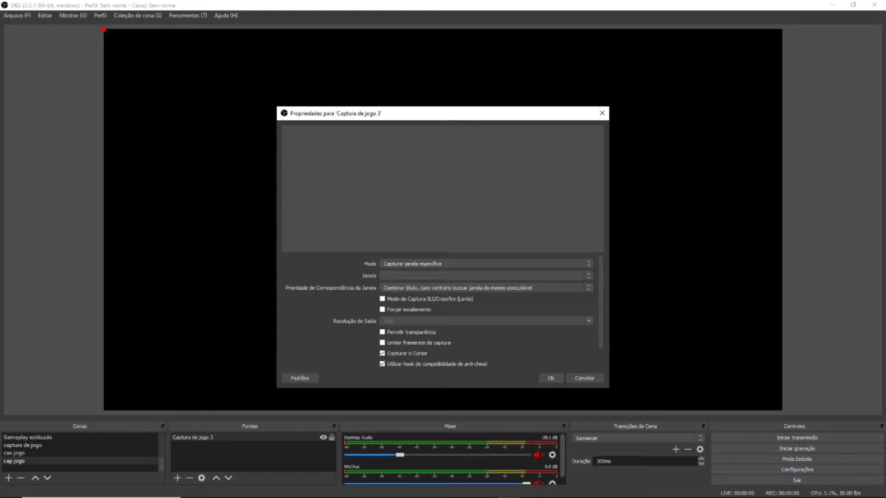
{"action": "left_click", "coordinate": [486, 275]}
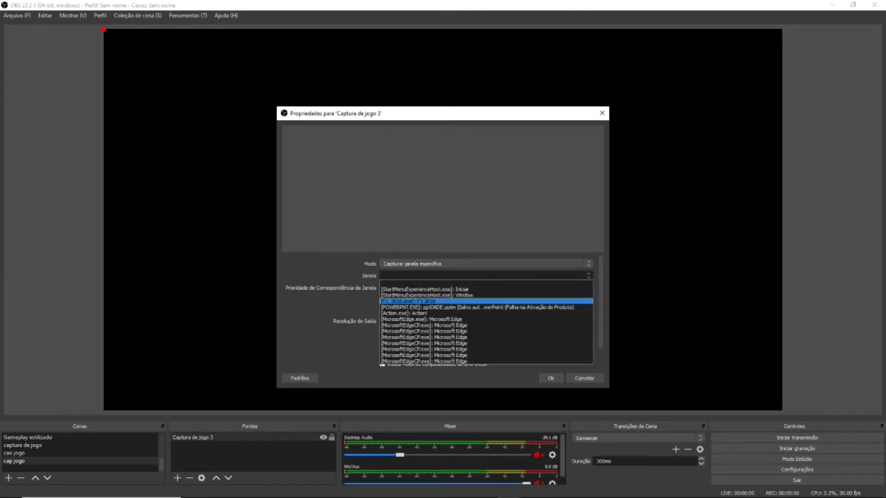
{"action": "key", "text": "Return"}
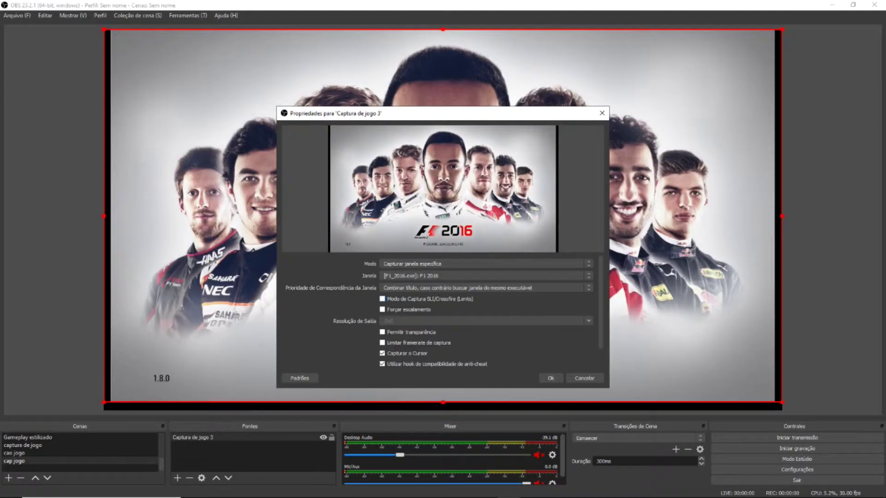
{"action": "key", "text": "Return"}
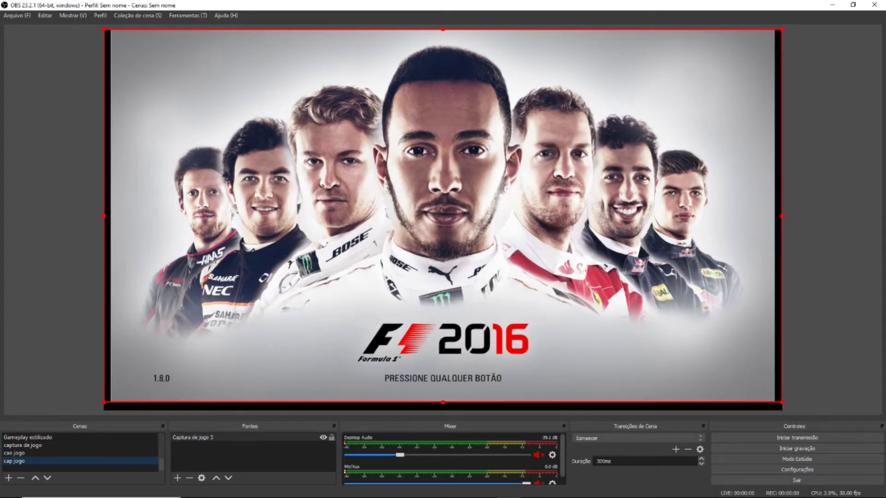
Record F1 2016 for about 20 seconds while entering its main menu and moving to Temporada do Campeonato, and stop the recording from OBS
{"action": "left_click", "coordinate": [797, 449]}
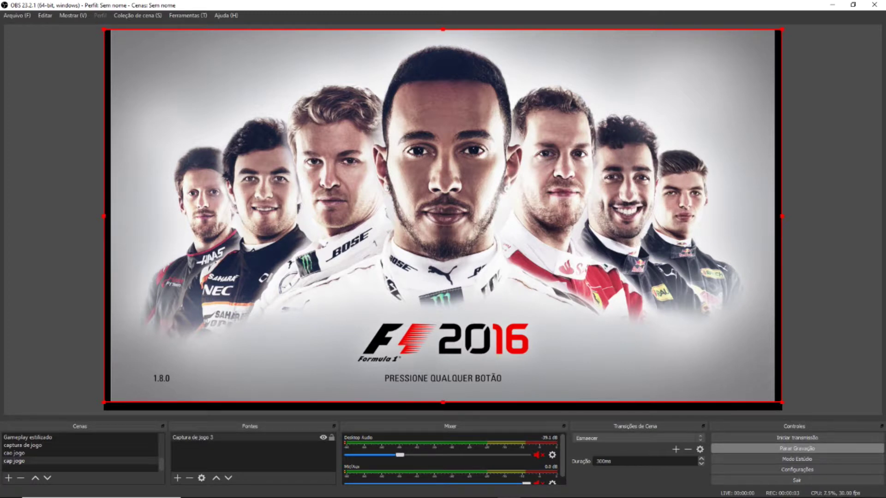
{"action": "mouse_move", "coordinate": [531, 489]}
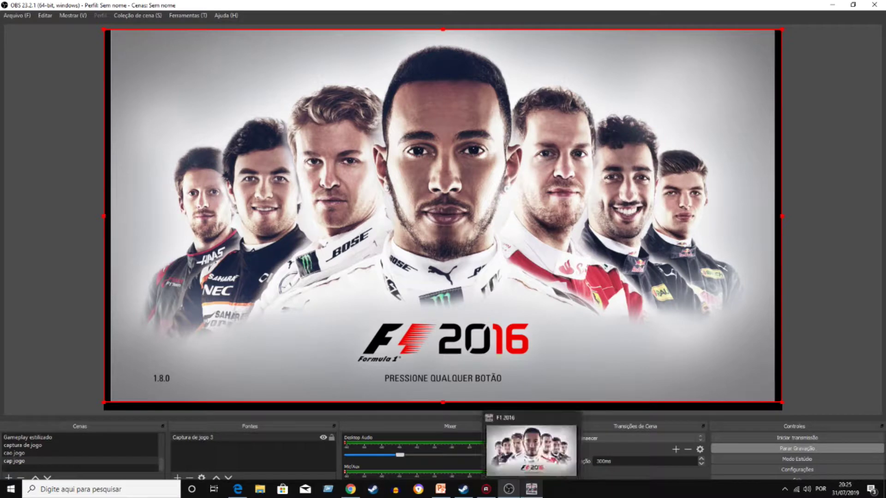
{"action": "left_click", "coordinate": [531, 488]}
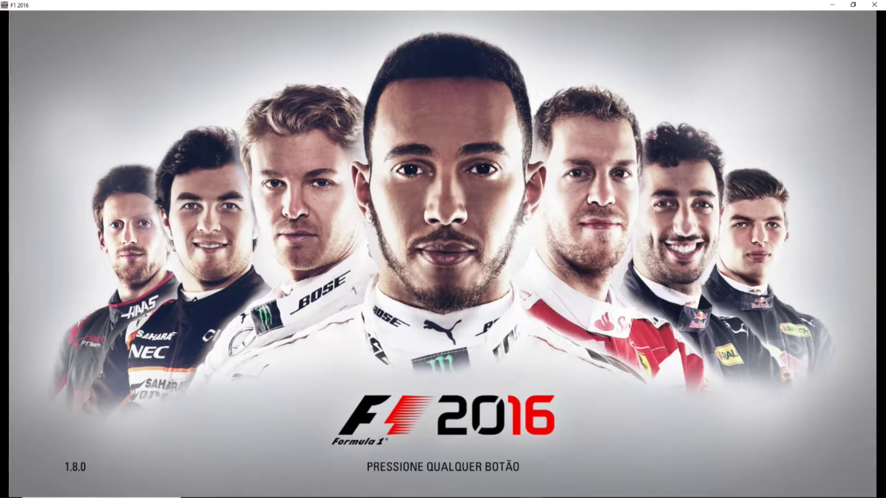
{"action": "key", "text": "Return"}
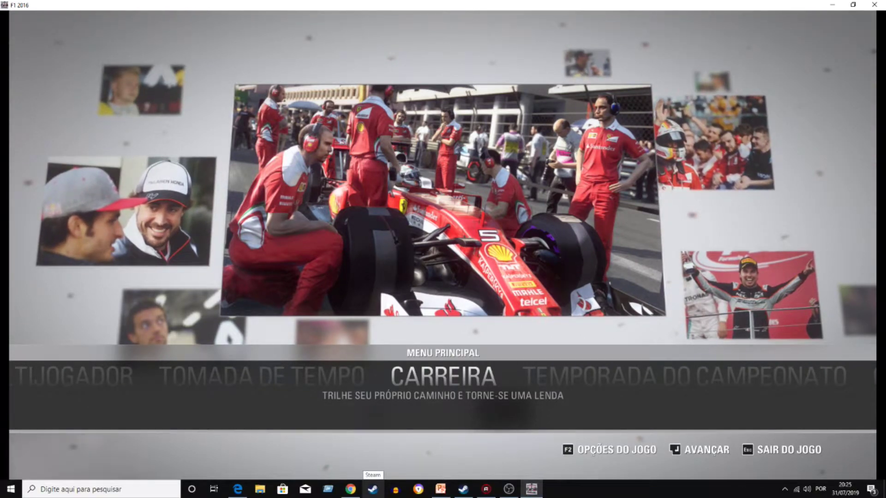
{"action": "key", "text": "Right"}
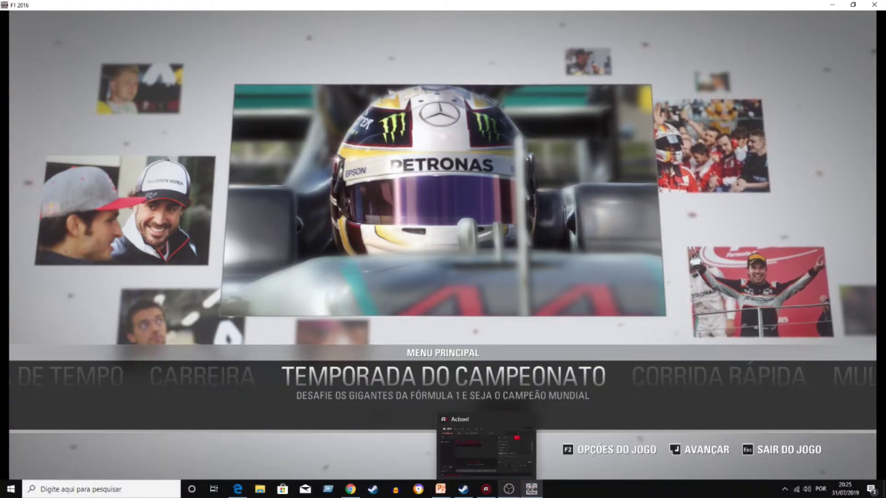
{"action": "left_click", "coordinate": [509, 489]}
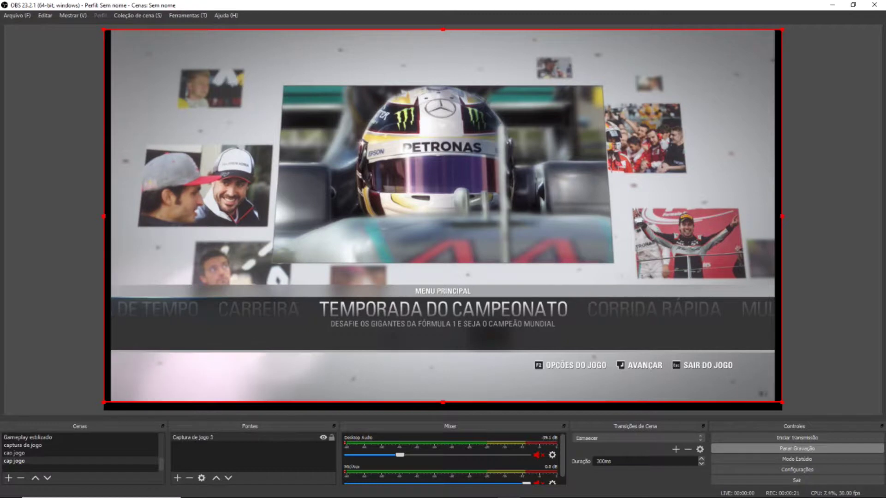
{"action": "left_click", "coordinate": [797, 448]}
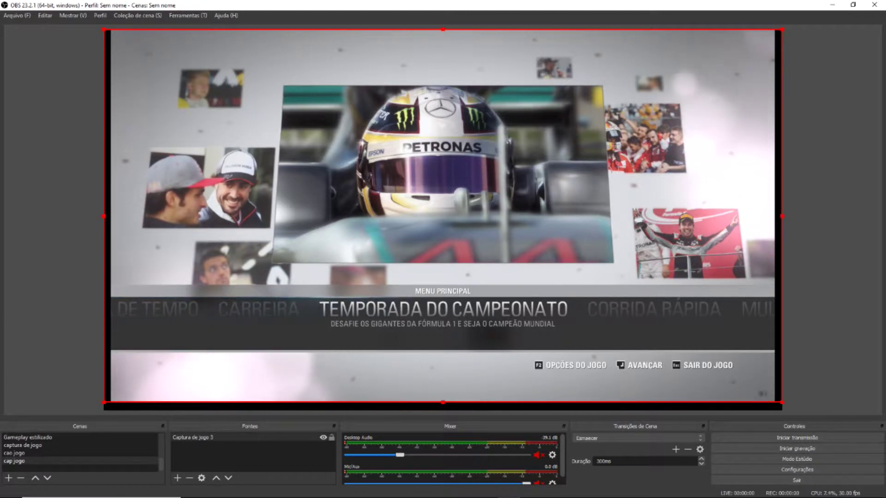
{"action": "key", "text": "alt+f"}
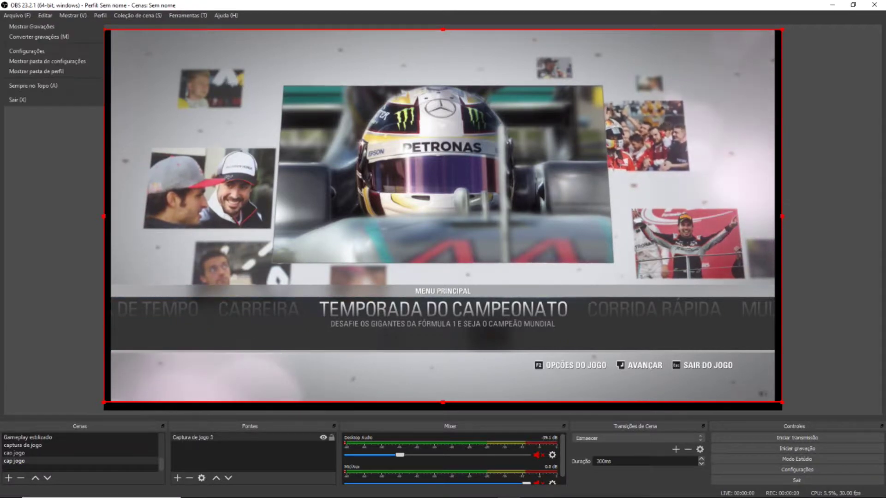
{"action": "key", "text": "Return"}
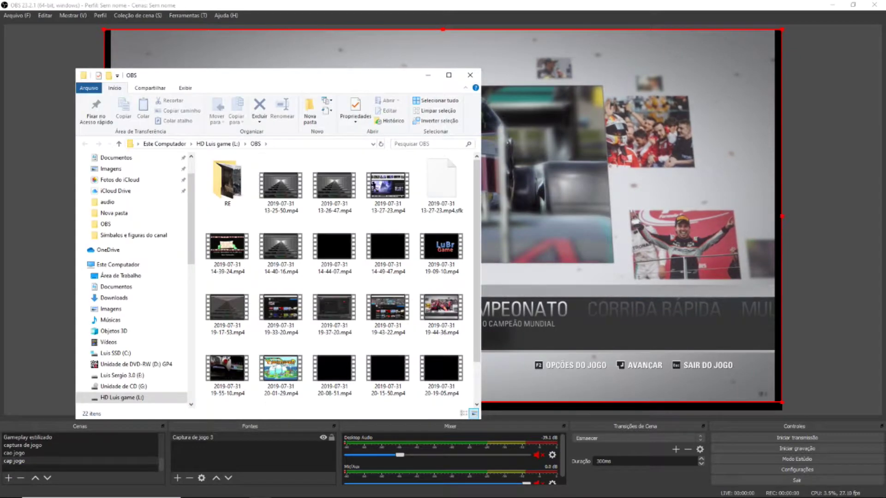
{"action": "scroll", "coordinate": [441, 307], "scroll_direction": "down", "scroll_amount": 1}
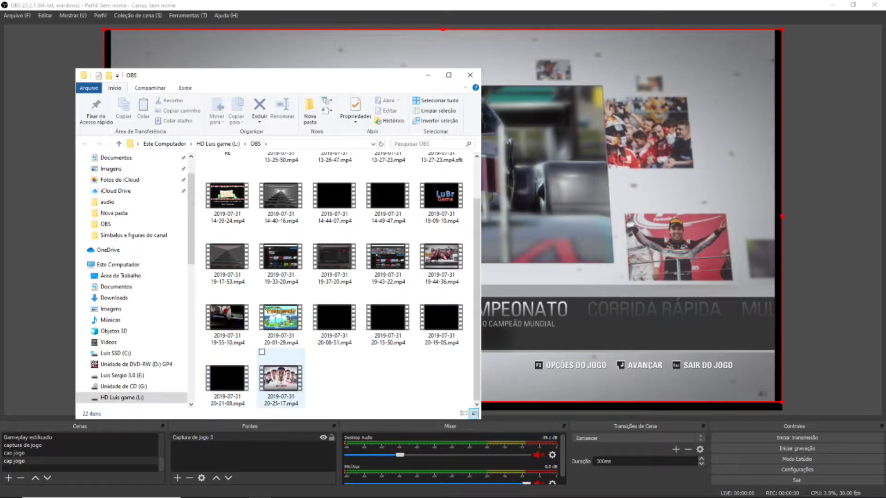
{"action": "double_click", "coordinate": [271, 375]}
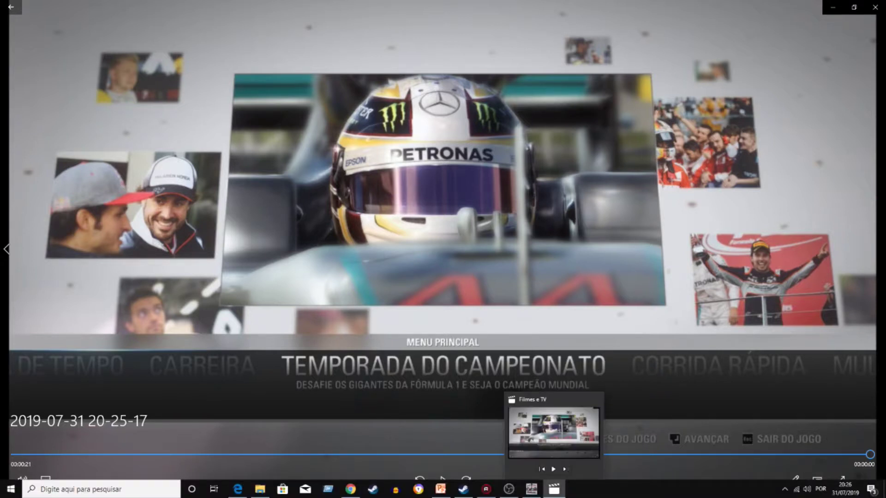
Close the Filmes e TV player and the recordings folder window, returning to OBS
{"action": "right_click", "coordinate": [554, 489]}
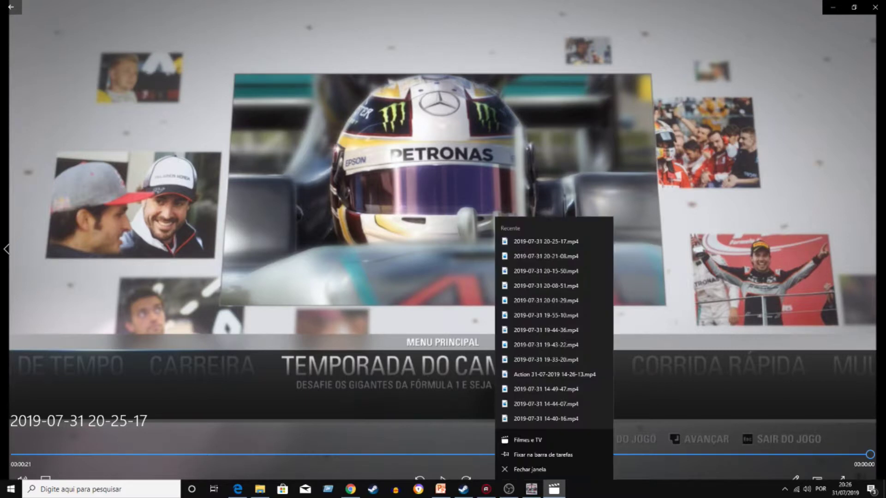
{"action": "left_click", "coordinate": [551, 469]}
{"action": "key", "text": "alt+F4"}
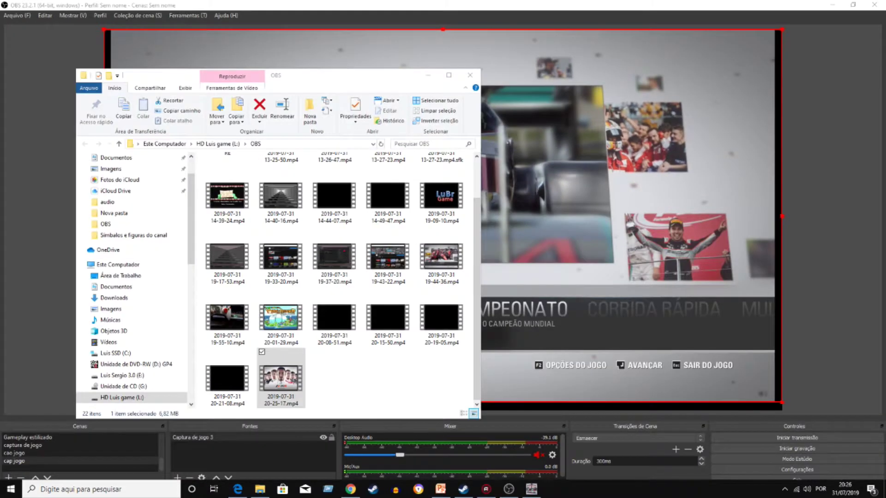
{"action": "left_click", "coordinate": [470, 75]}
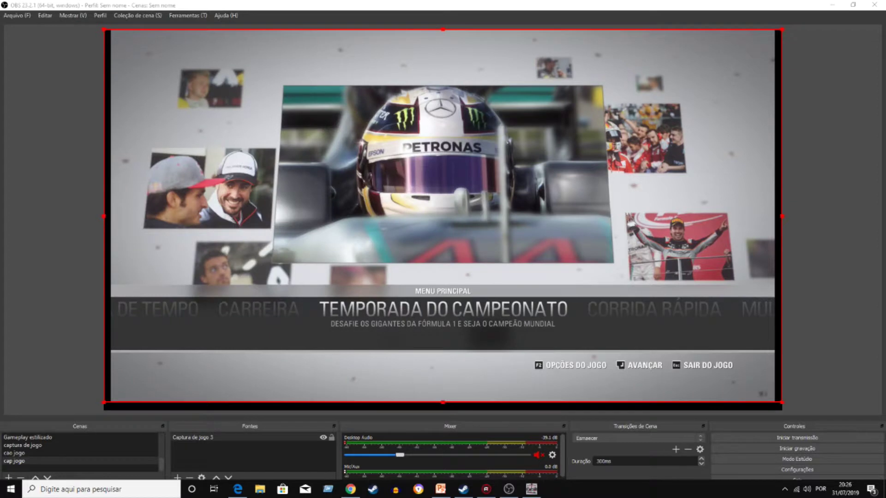
Switch to F1 2016 to view its windowed main menu, and return to OBS
{"action": "left_click", "coordinate": [531, 489]}
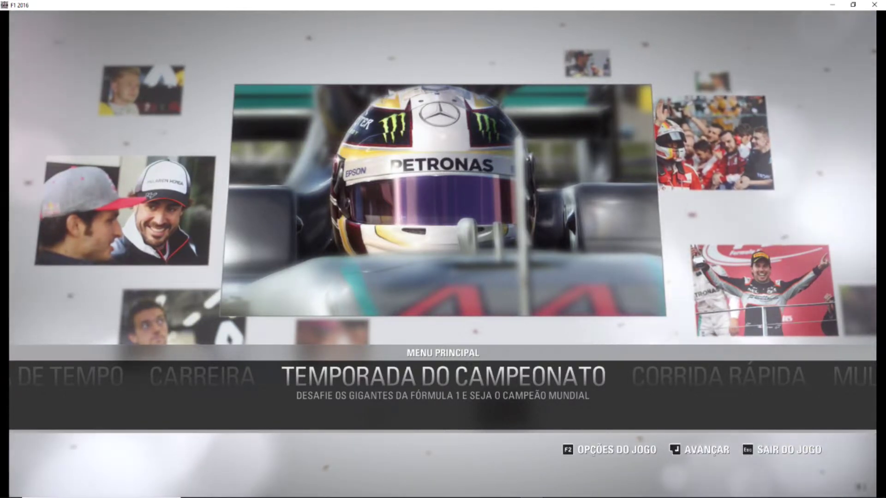
{"action": "mouse_move", "coordinate": [396, 496]}
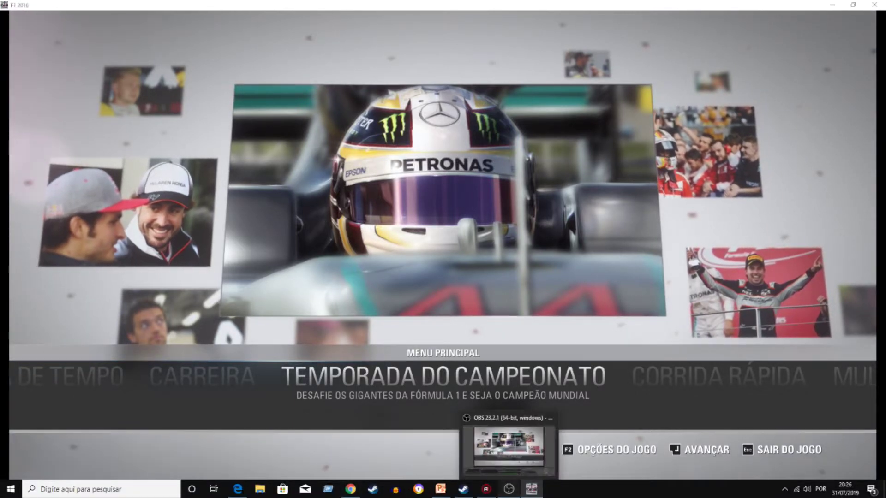
{"action": "left_click", "coordinate": [531, 489]}
Open the properties of Captura de jogo 3 and review the capturable windows, keeping [F1_2016.exe]: F1 2016
{"action": "left_click", "coordinate": [207, 437]}
{"action": "double_click", "coordinate": [207, 437]}
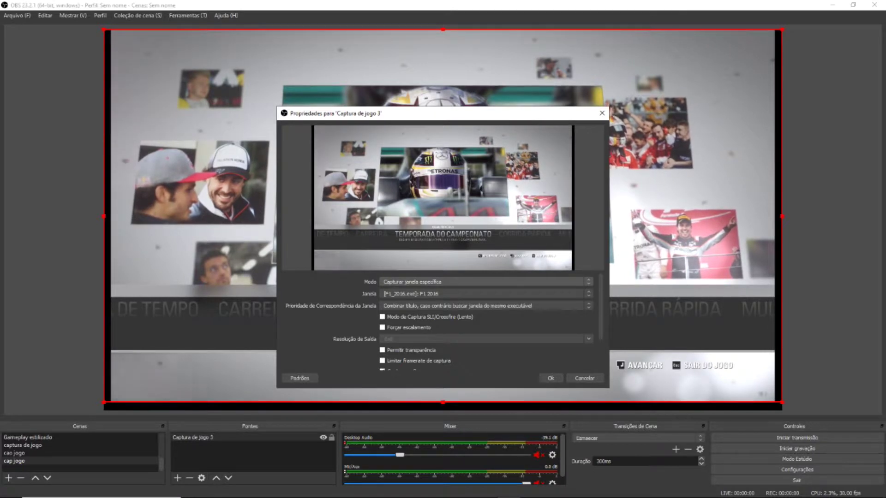
{"action": "left_click", "coordinate": [485, 294]}
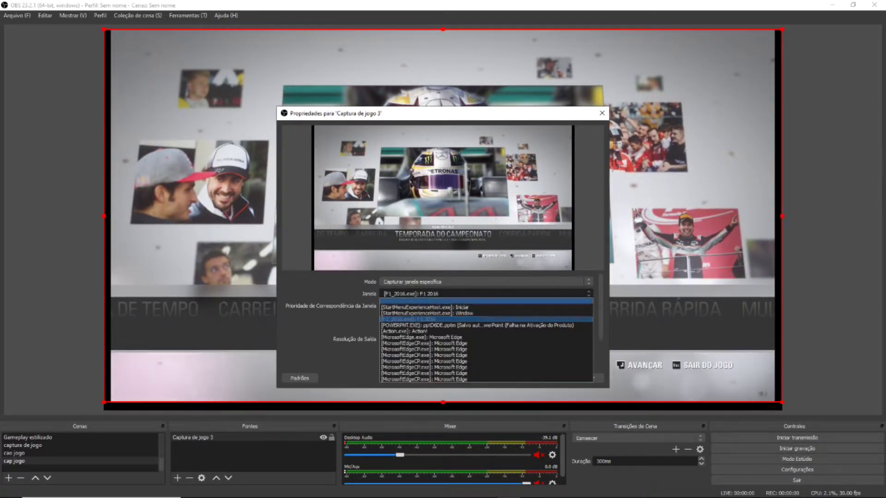
{"action": "key", "text": "Down"}
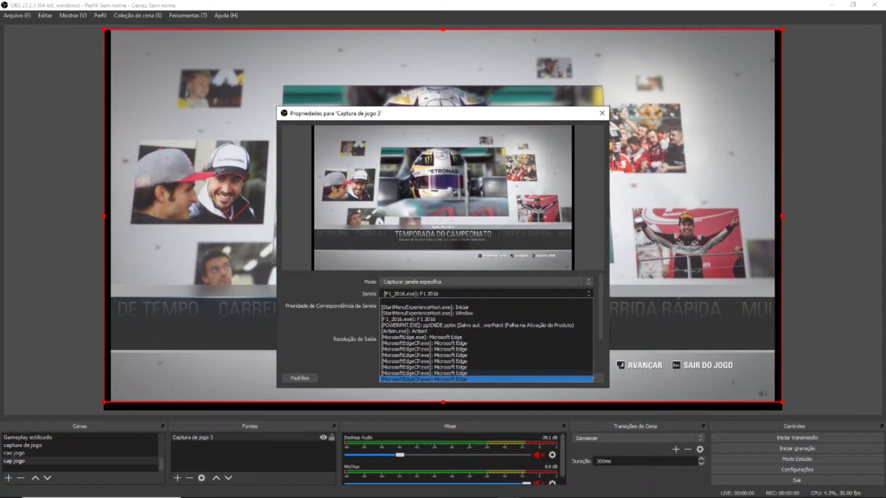
{"action": "key", "text": "Up"}
{"action": "key", "text": "Up"}
{"action": "key", "text": "Up"}
{"action": "key", "text": "Up"}
{"action": "key", "text": "Up"}
{"action": "key", "text": "Up"}
{"action": "key", "text": "Up"}
{"action": "key", "text": "Up"}
{"action": "key", "text": "Up"}
{"action": "key", "text": "Up"}
{"action": "key", "text": "Return"}
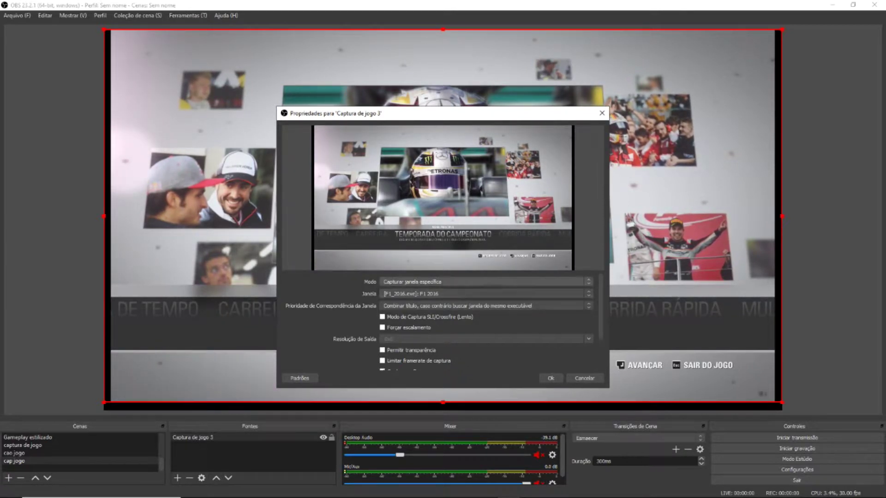
Set the game capture mode to "Capturar qualquer aplicação em tela cheia" and accept the properties
{"action": "left_click", "coordinate": [486, 281]}
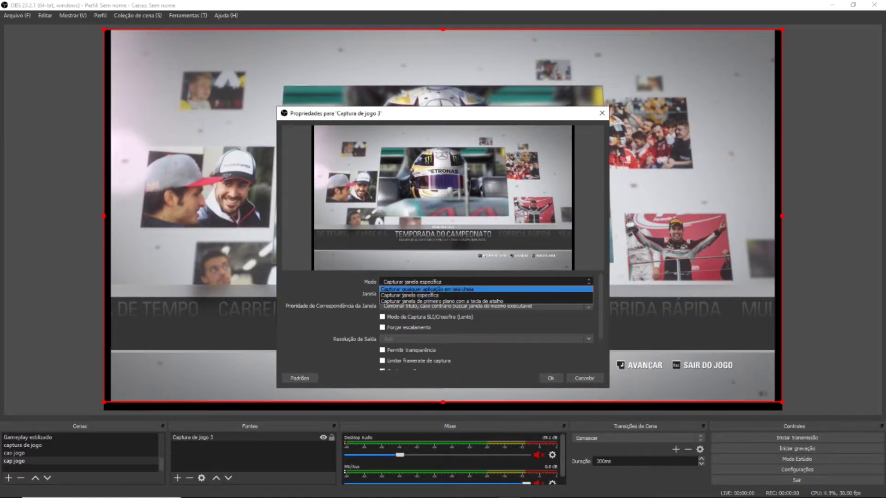
{"action": "left_click", "coordinate": [461, 289]}
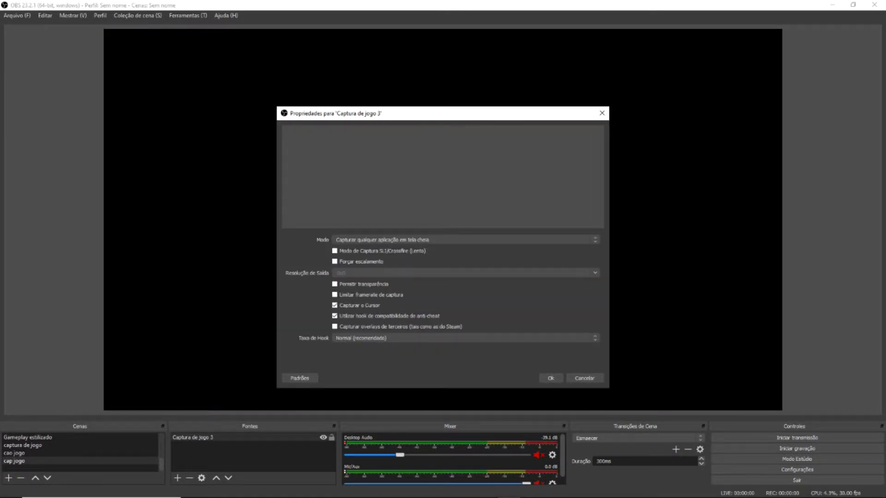
{"action": "left_click", "coordinate": [550, 378]}
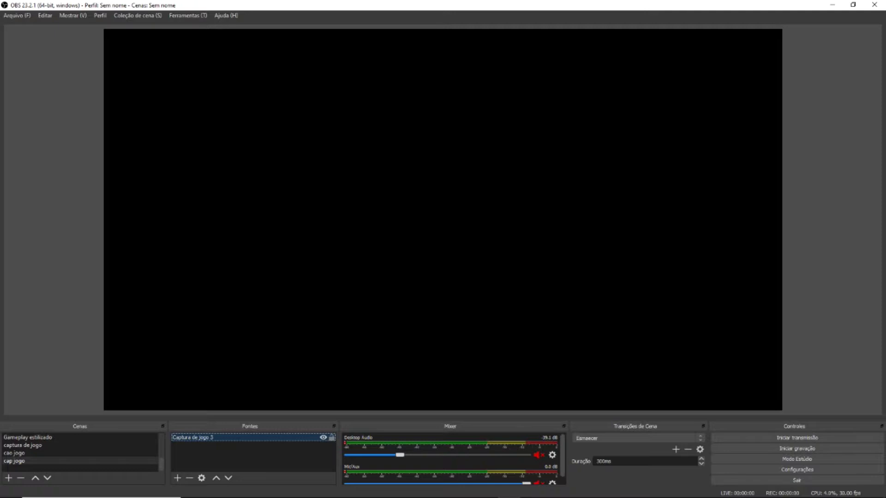
Switch to F1 2016 and open the Modo de Vídeo settings under its graphics options
{"action": "mouse_move", "coordinate": [328, 497]}
{"action": "left_click", "coordinate": [531, 489]}
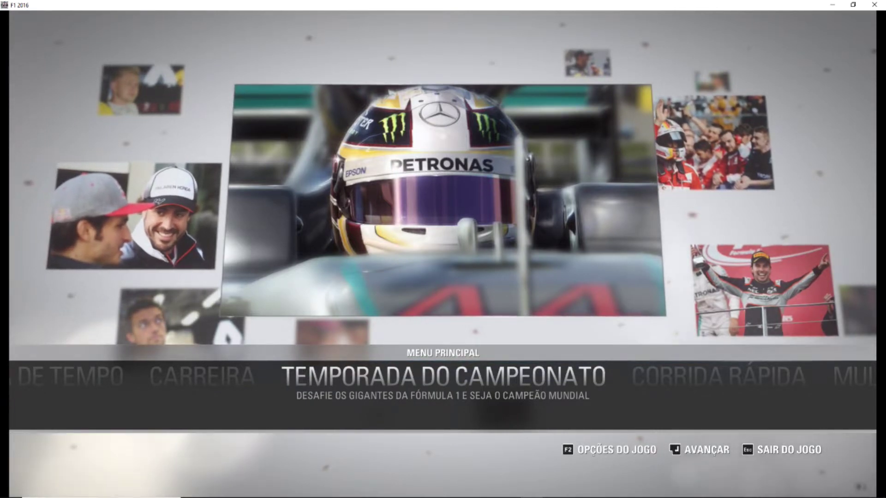
{"action": "key", "text": "F2"}
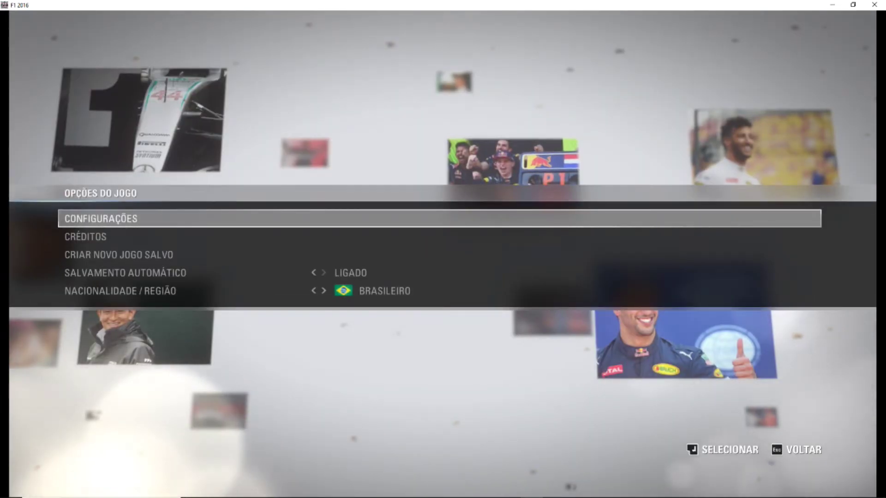
{"action": "key", "text": "Return"}
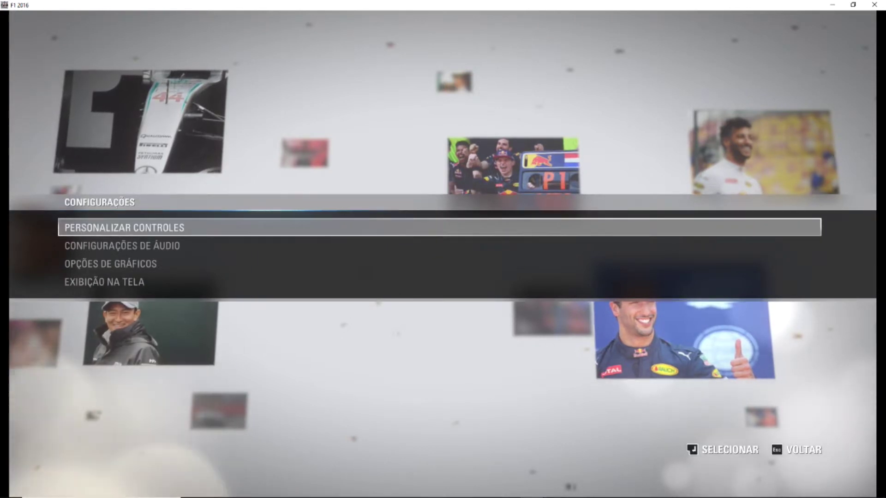
{"action": "key", "text": "Down"}
{"action": "key", "text": "Down"}
{"action": "key", "text": "Return"}
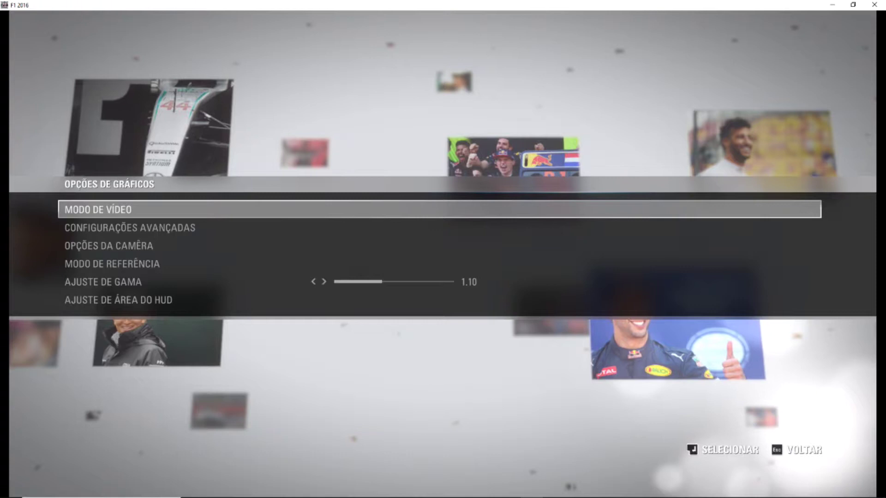
{"action": "key", "text": "Down"}
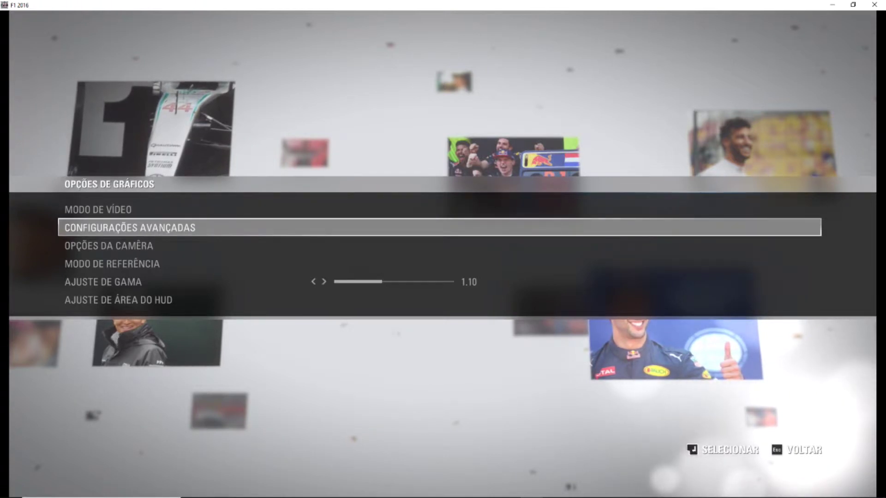
{"action": "key", "text": "Up"}
{"action": "key", "text": "Return"}
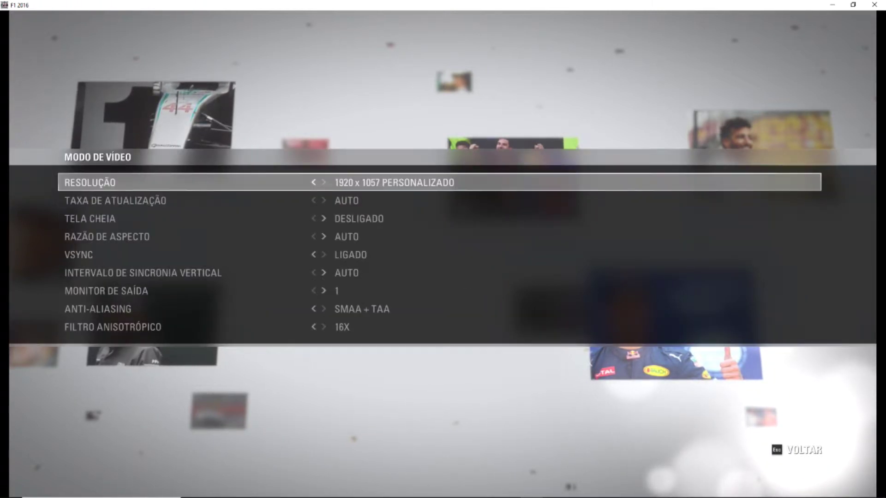
Set Tela Cheia to Ligado in the game's video mode and accept the changes
{"action": "key", "text": "Down"}
{"action": "key", "text": "Down"}
{"action": "key", "text": "Right"}
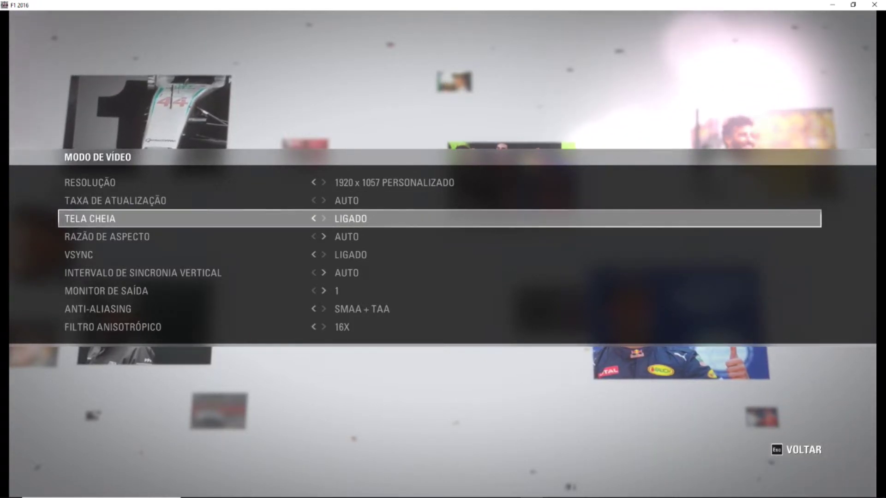
{"action": "key", "text": "Escape"}
{"action": "key", "text": "Return"}
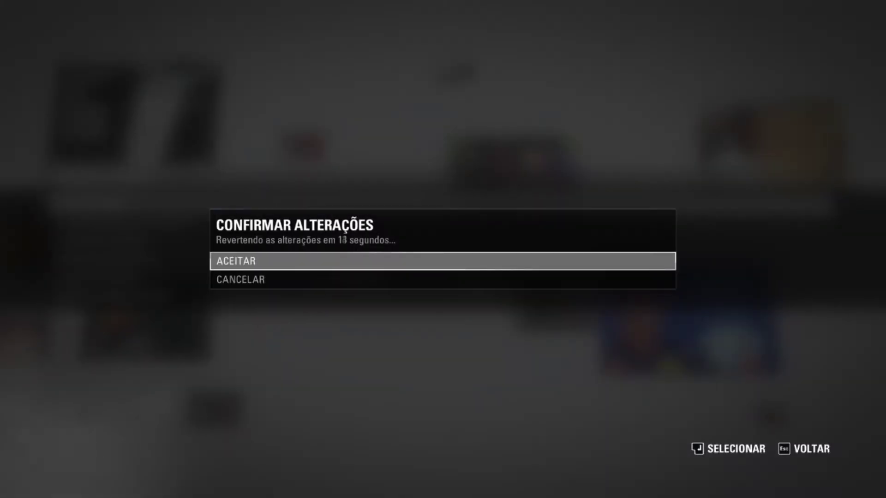
{"action": "key", "text": "Return"}
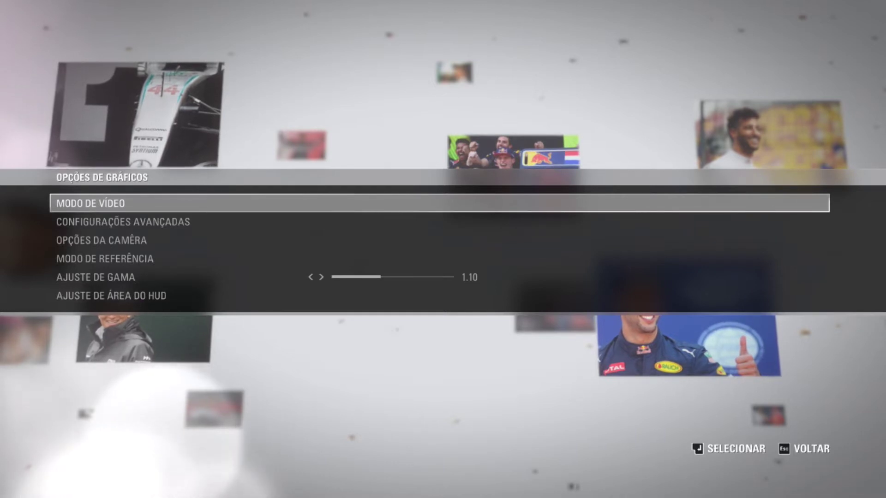
Return to OBS to check the full-screen game preview and the Captura de jogo 3 properties, leaving them unchanged
{"action": "key", "text": "alt+Tab"}
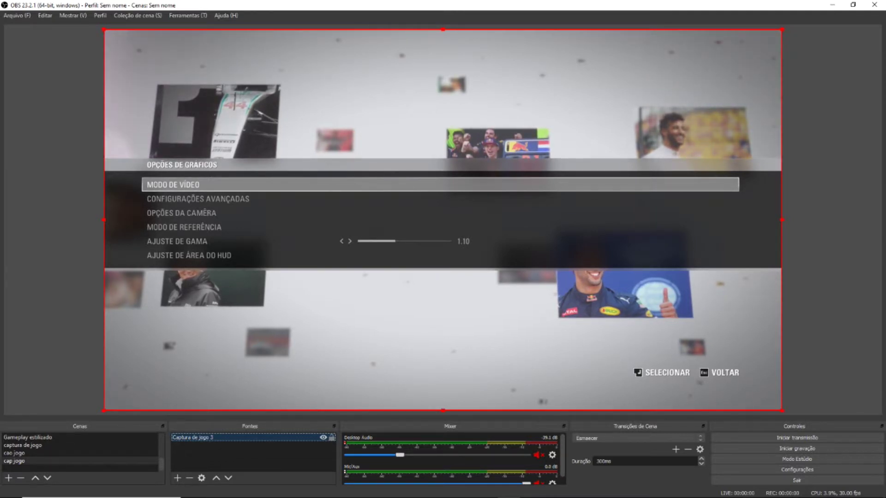
{"action": "double_click", "coordinate": [193, 437]}
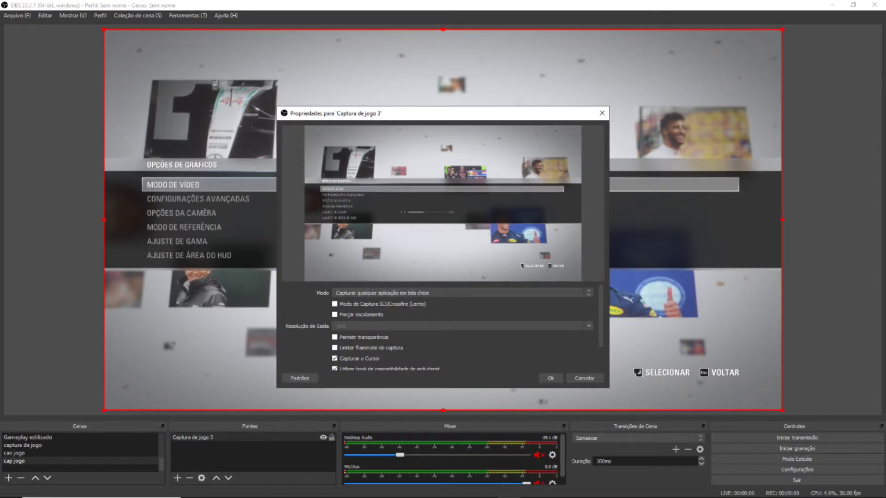
{"action": "key", "text": "Escape"}
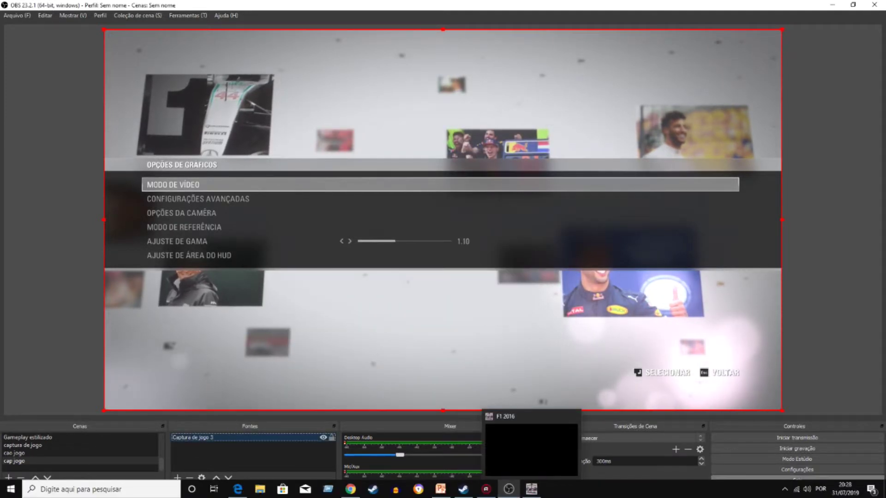
Start recording, return F1 2016 to its main menu and move to Multijogador, and switch back to OBS with the recording running
{"action": "left_click", "coordinate": [796, 449]}
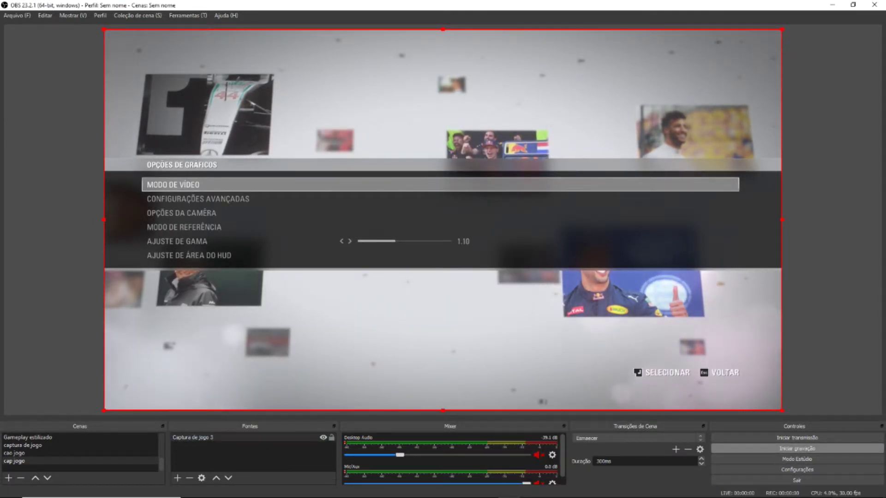
{"action": "left_click", "coordinate": [531, 489]}
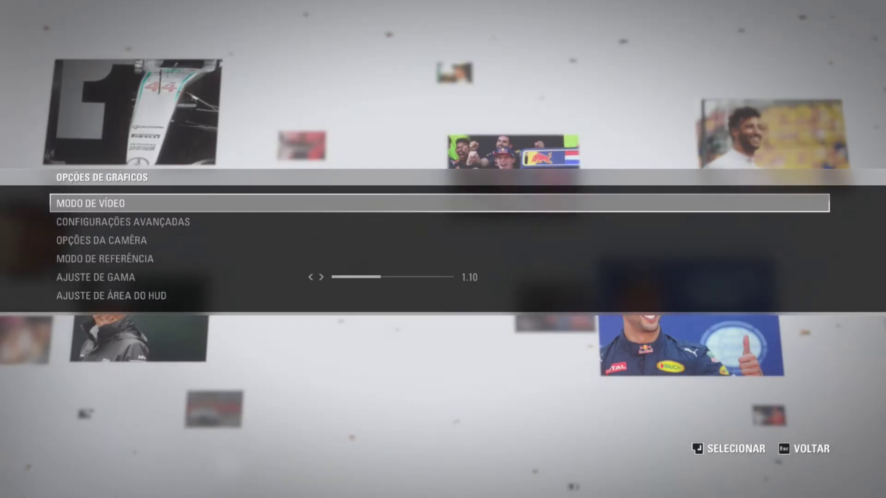
{"action": "key", "text": "Down"}
{"action": "key", "text": "Down"}
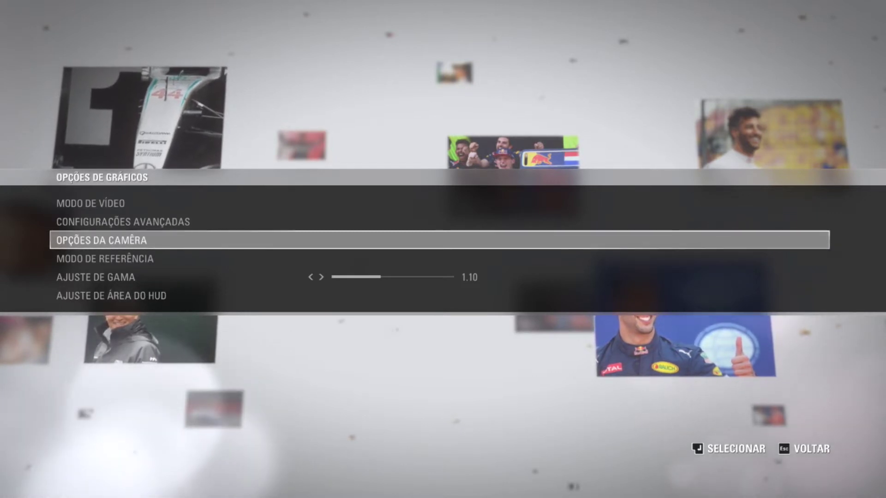
{"action": "key", "text": "Escape"}
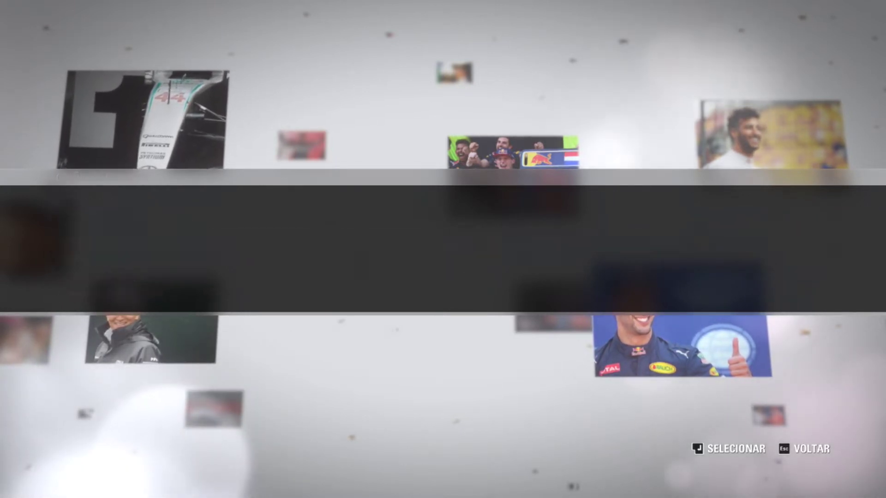
{"action": "key", "text": "Escape"}
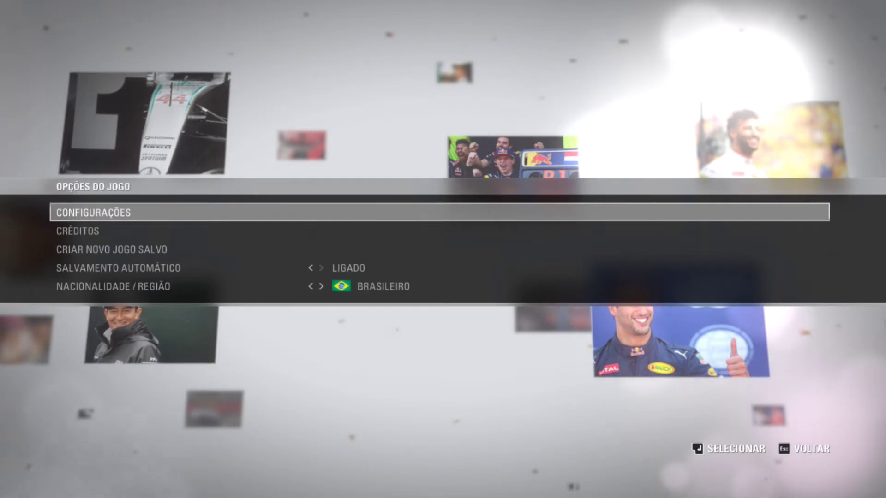
{"action": "key", "text": "Escape"}
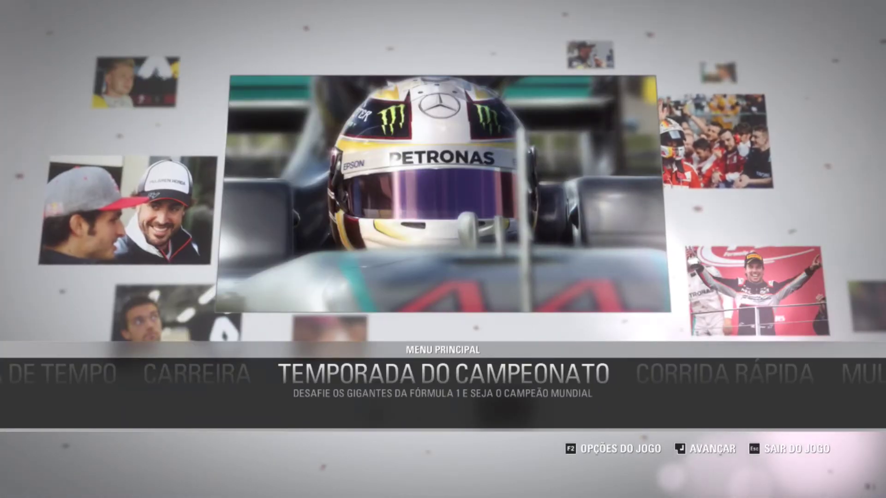
{"action": "key", "text": "Right"}
{"action": "key", "text": "Right"}
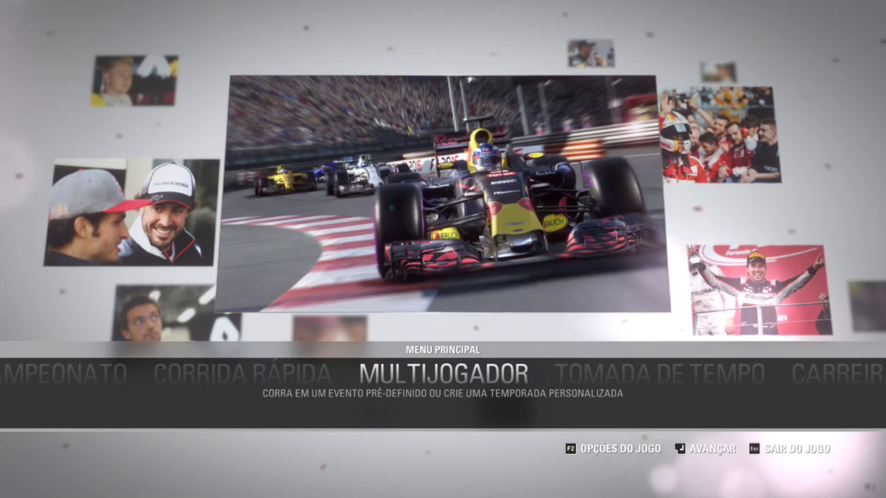
{"action": "key", "text": "alt+Tab"}
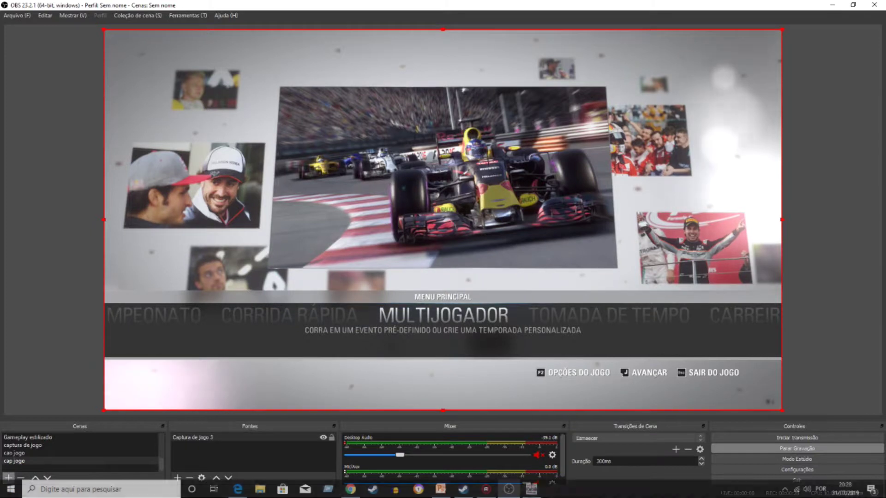
Show the source types that can be added to the scene, comparing Captura de tela and Captura de jogo
{"action": "left_click", "coordinate": [177, 478]}
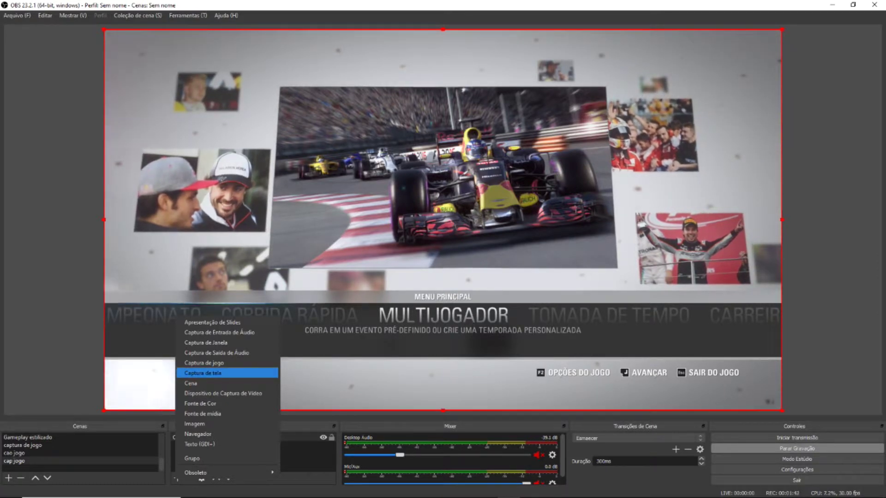
{"action": "key", "text": "Up"}
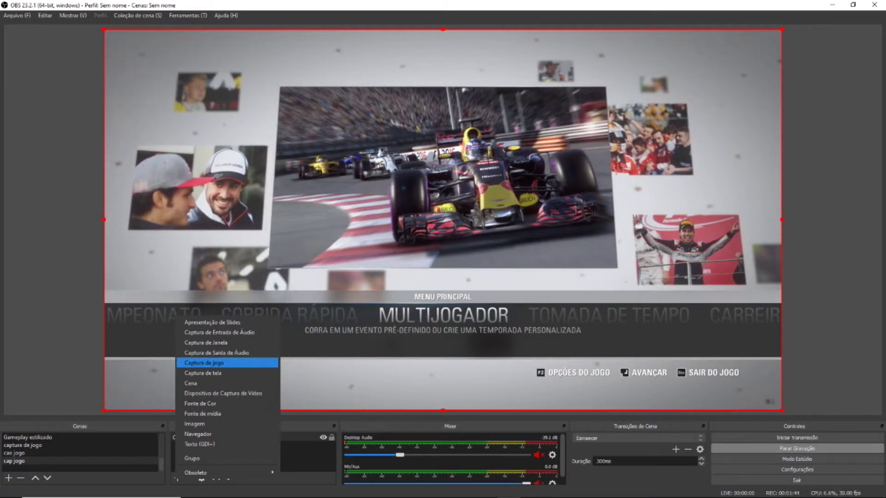
{"action": "key", "text": "Down"}
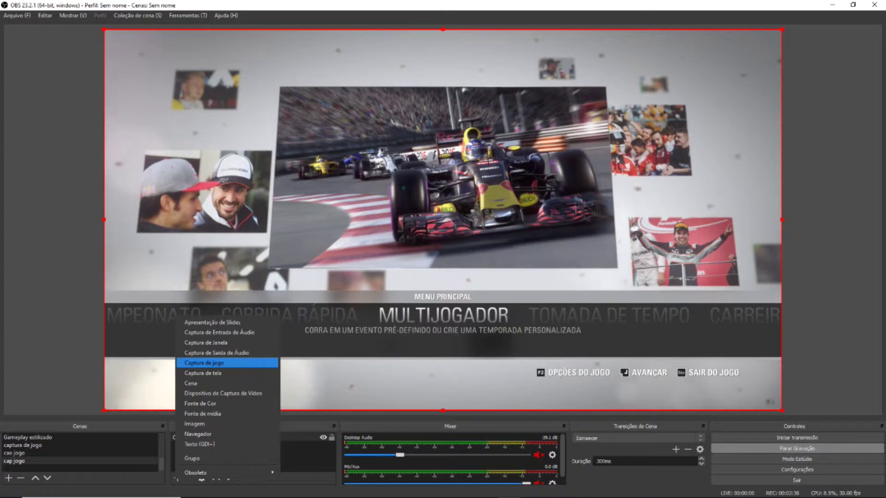
Review the capture modes available in the Captura de jogo 3 properties without changing the mode
{"action": "double_click", "coordinate": [295, 437]}
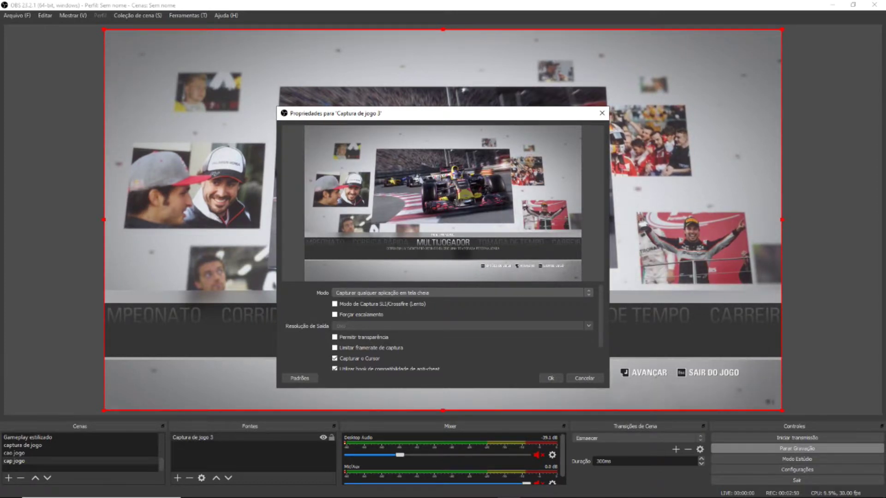
{"action": "left_click", "coordinate": [462, 293]}
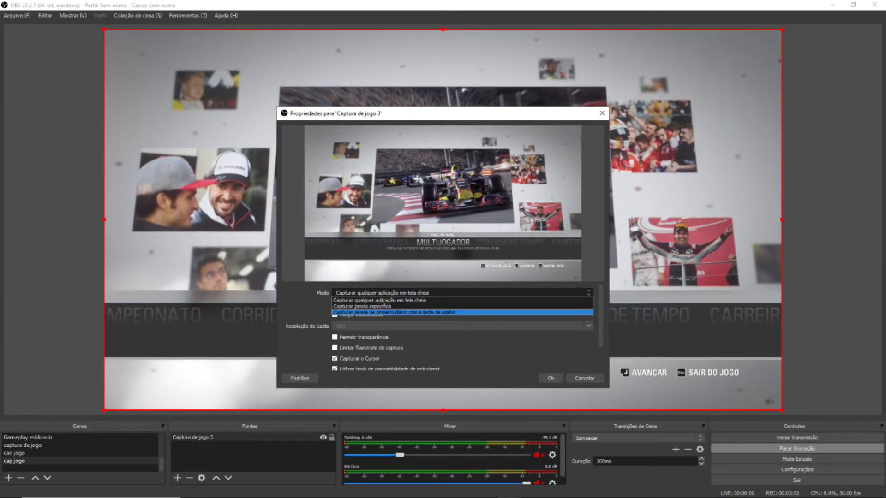
{"action": "left_click", "coordinate": [550, 378]}
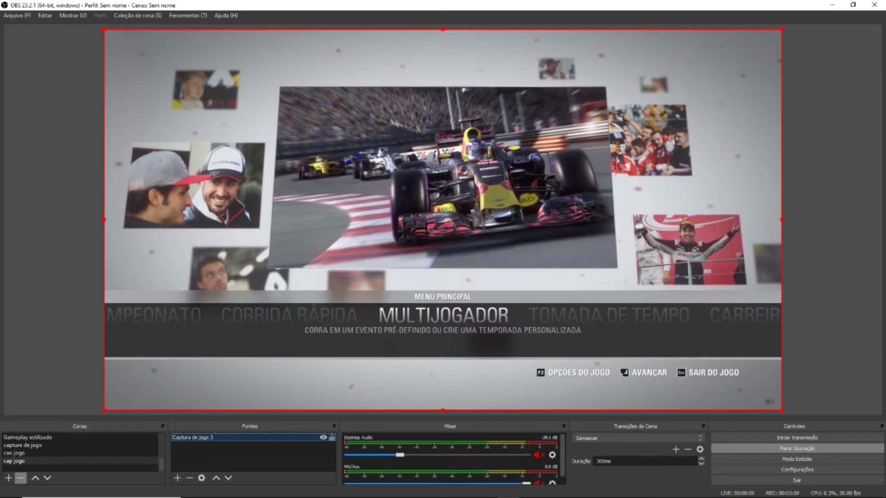
Delete the last scene, cap jogo, and add a new scene named "gravar so janwelas"
{"action": "left_click", "coordinate": [21, 477]}
{"action": "left_click", "coordinate": [464, 265]}
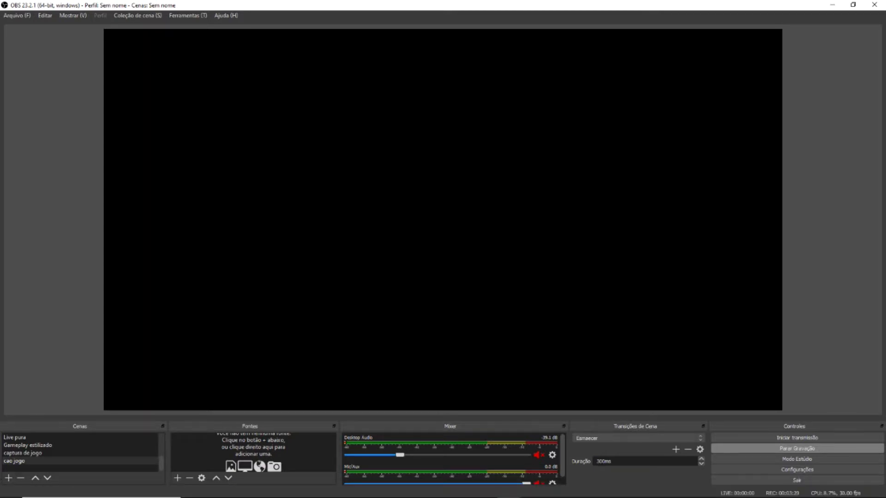
{"action": "left_click", "coordinate": [8, 478]}
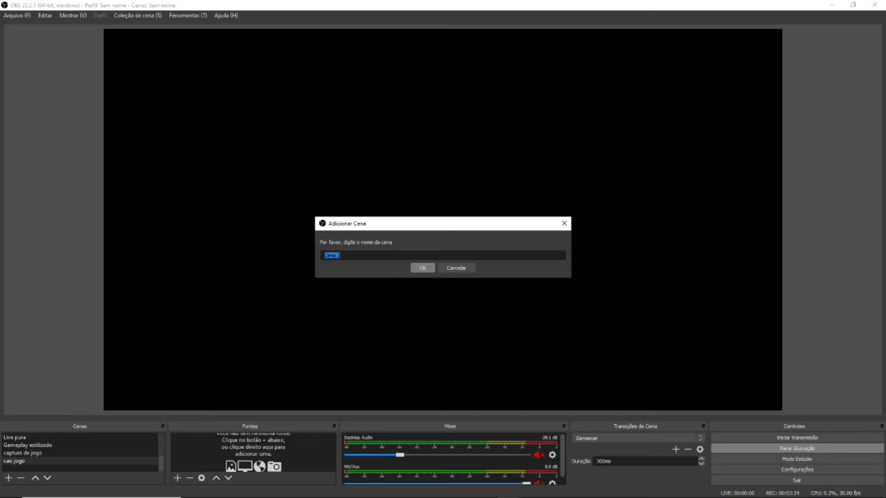
{"action": "type", "text": "gravar so janwelas"}
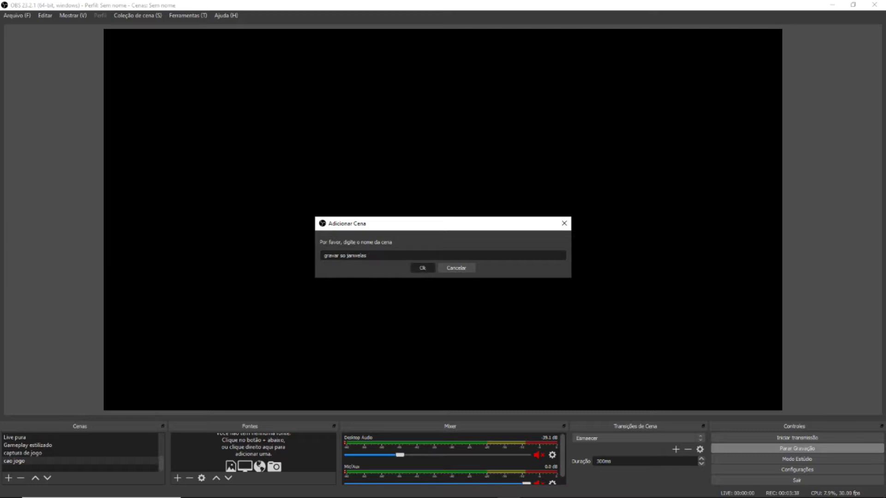
{"action": "key", "text": "Return"}
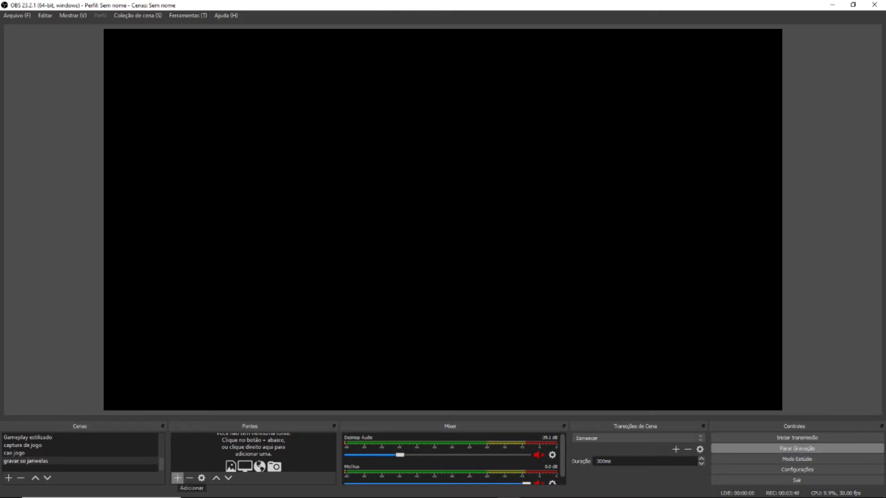
Add a new Captura de Janela source to the gravar so janwelas scene, keeping the default name
{"action": "left_click", "coordinate": [177, 478]}
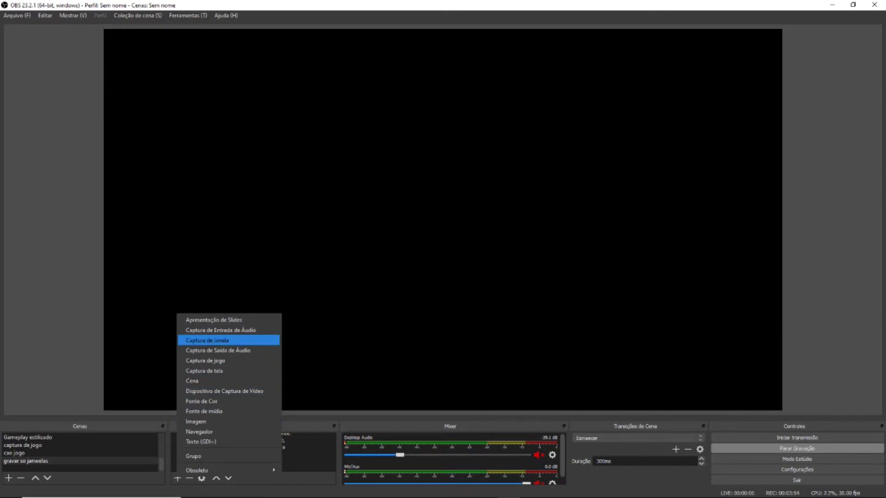
{"action": "key", "text": "Down"}
{"action": "key", "text": "Down"}
{"action": "key", "text": "Down"}
{"action": "key", "text": "Down"}
{"action": "key", "text": "Down"}
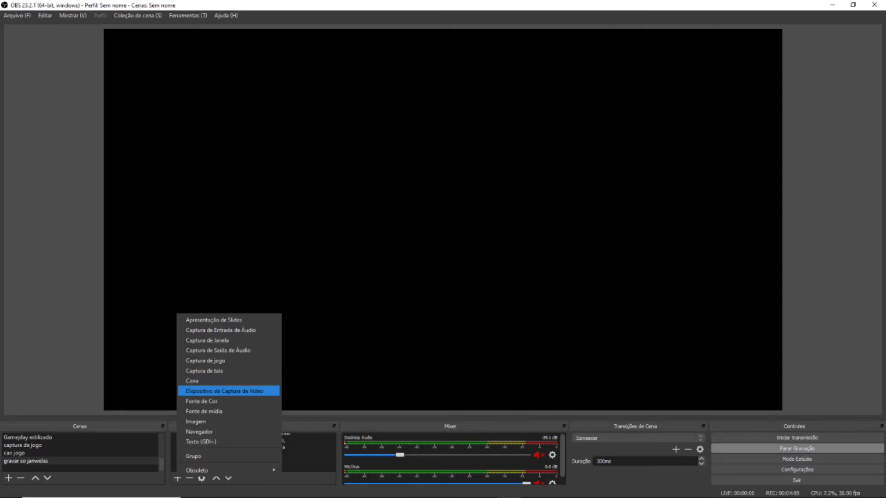
{"action": "key", "text": "Up"}
{"action": "key", "text": "Up"}
{"action": "key", "text": "Up"}
{"action": "key", "text": "Up"}
{"action": "key", "text": "Up"}
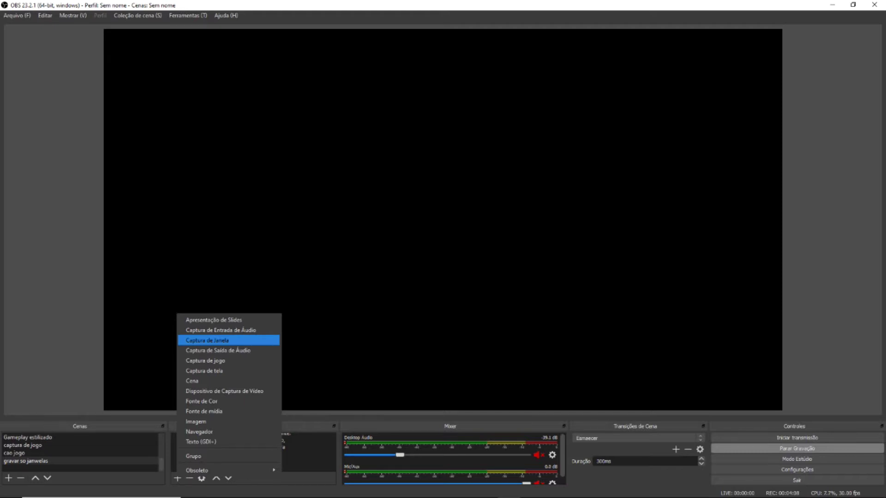
{"action": "key", "text": "Return"}
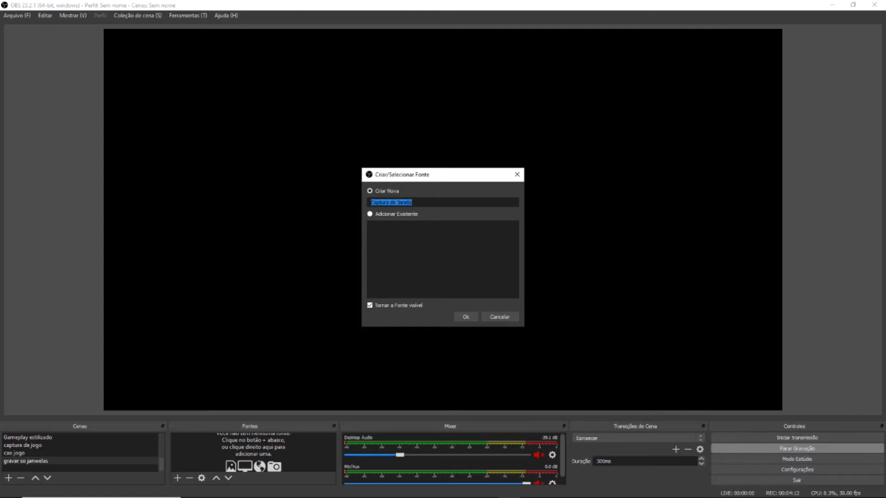
{"action": "left_click", "coordinate": [466, 317]}
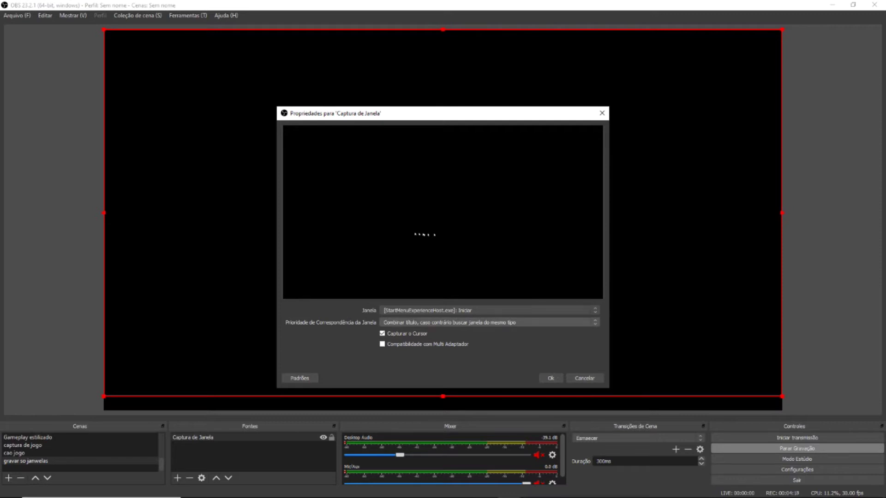
Capture the Google Chrome YouTube window with match priority "Combinar título, caso contrário buscar janela do mesmo executável"
{"action": "left_click", "coordinate": [489, 311]}
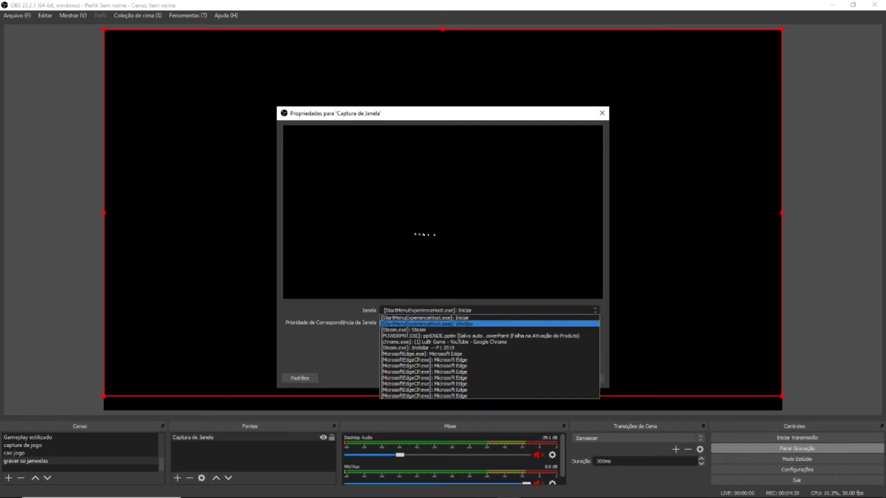
{"action": "key", "text": "Down"}
{"action": "key", "text": "Down"}
{"action": "key", "text": "Down"}
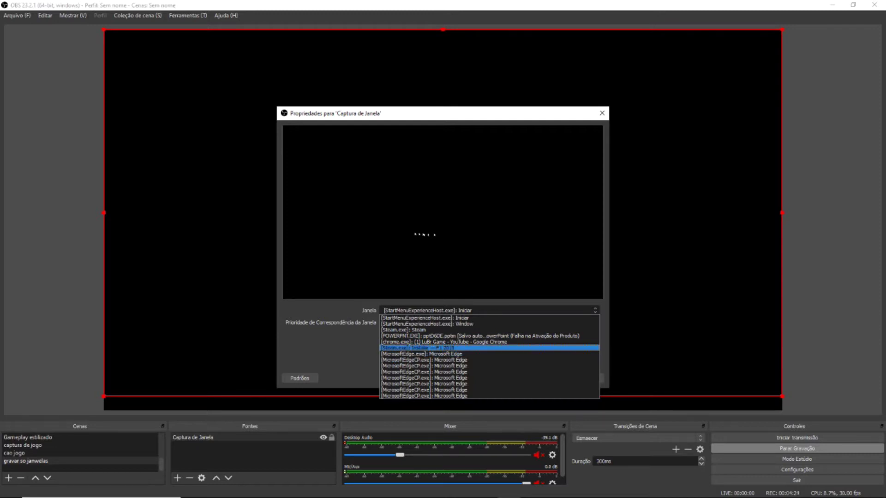
{"action": "key", "text": "Up"}
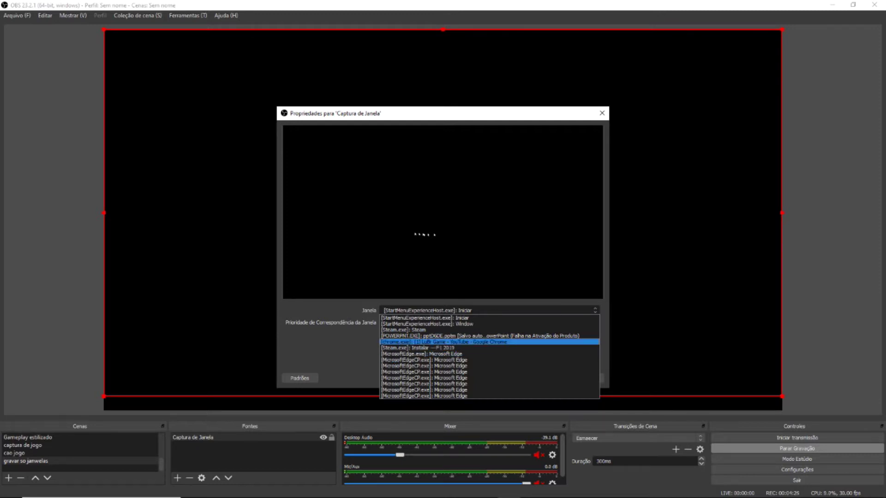
{"action": "key", "text": "Return"}
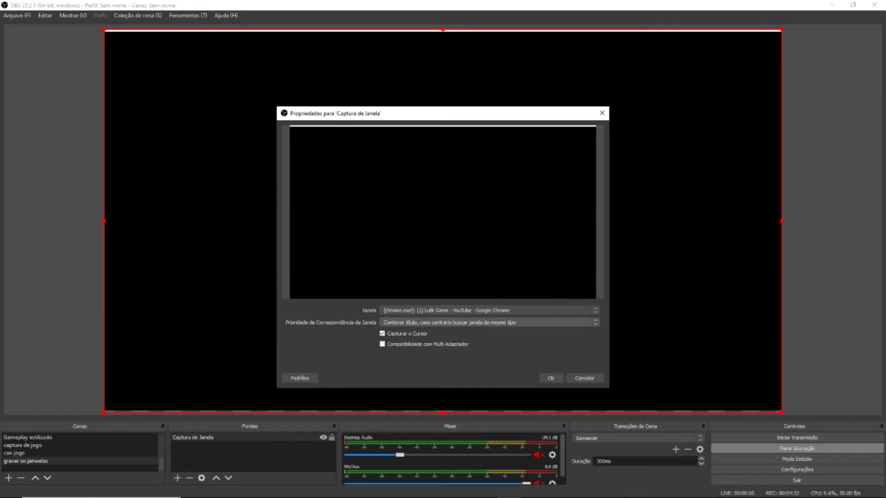
{"action": "left_click", "coordinate": [489, 322]}
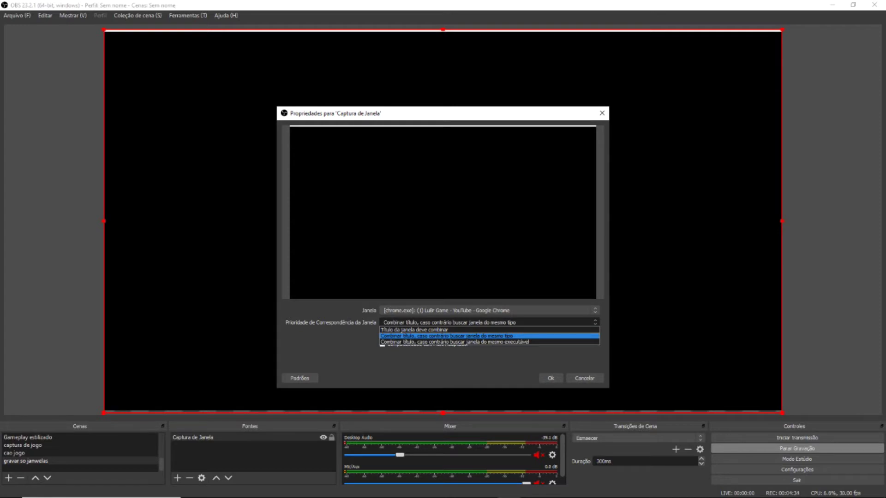
{"action": "left_click", "coordinate": [489, 341]}
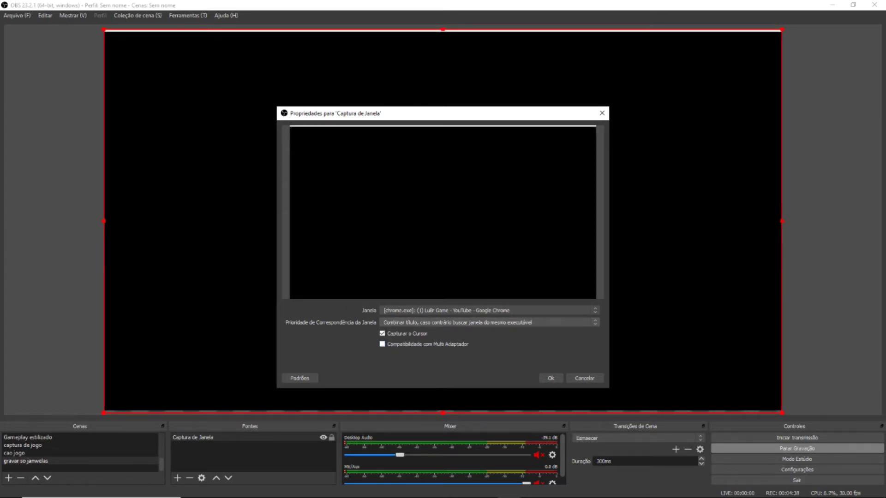
Switch the captured window to [Steam.exe]: Instalar — F1 2019
{"action": "left_click", "coordinate": [484, 310]}
{"action": "key", "text": "Up"}
{"action": "key", "text": "Up"}
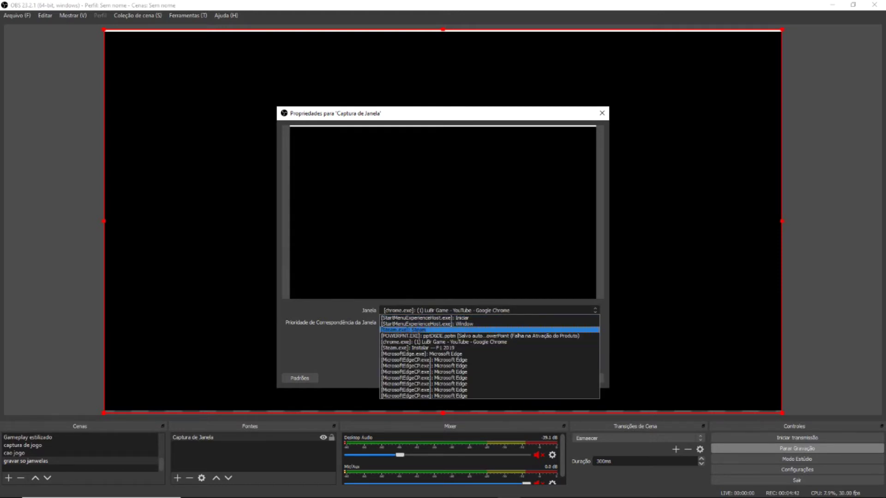
{"action": "key", "text": "Up"}
{"action": "key", "text": "Down"}
{"action": "key", "text": "Down"}
{"action": "key", "text": "Down"}
{"action": "key", "text": "Down"}
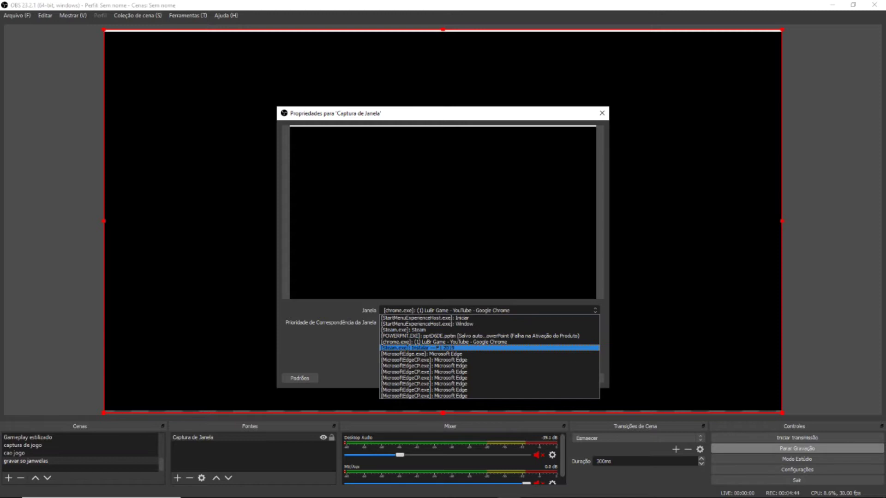
{"action": "key", "text": "Return"}
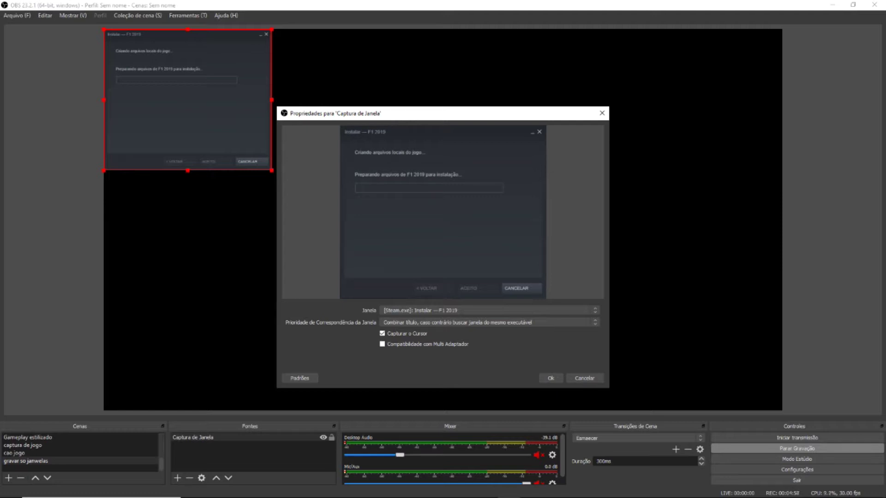
Set the captured window to the PowerPoint presentation pptD6DE.pptm, [POWERPNT.EXE]
{"action": "left_click", "coordinate": [489, 310]}
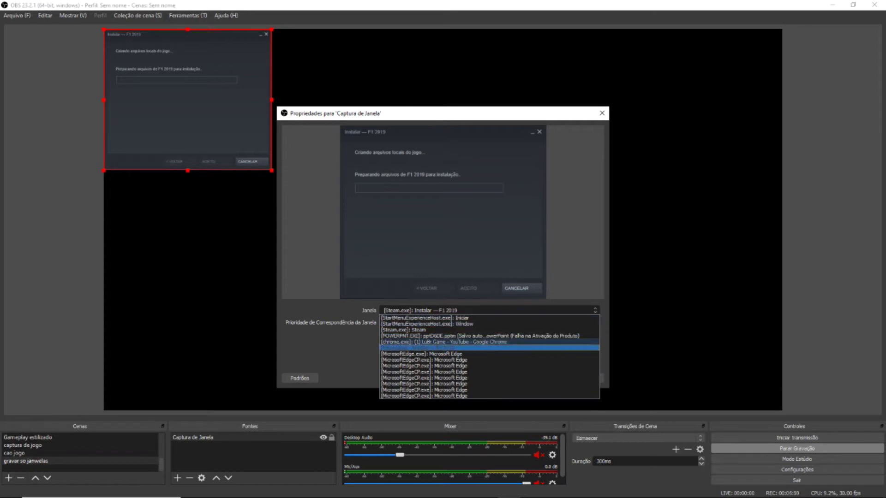
{"action": "key", "text": "Up"}
{"action": "key", "text": "Up"}
{"action": "key", "text": "Up"}
{"action": "key", "text": "Up"}
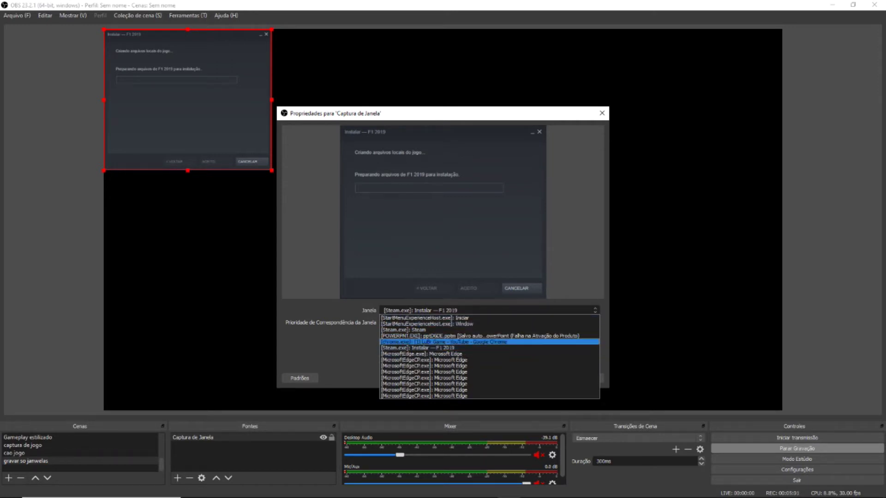
{"action": "key", "text": "Up"}
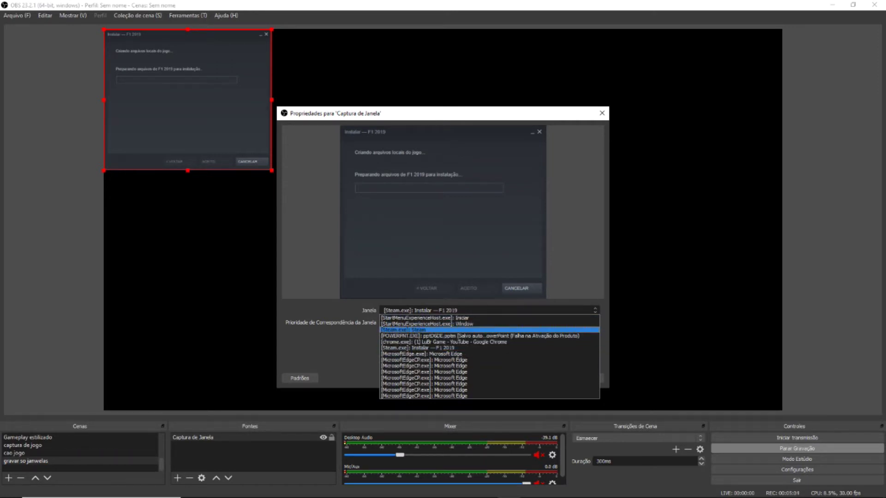
{"action": "key", "text": "Down"}
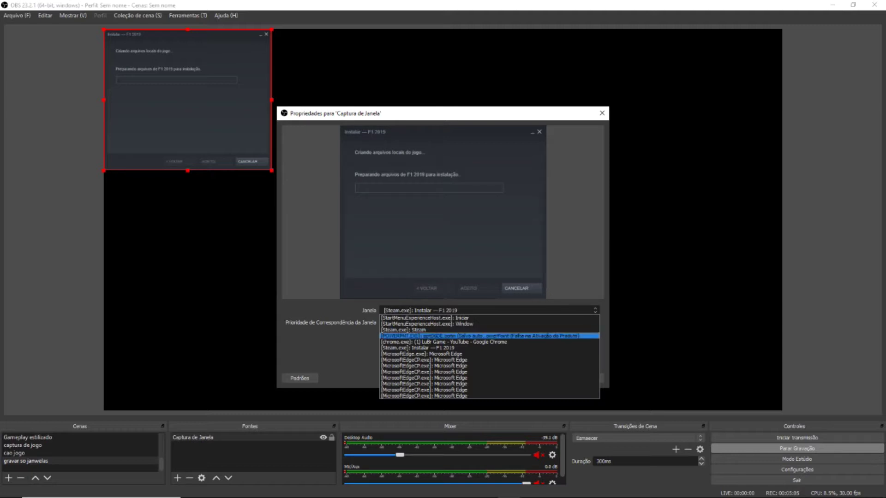
{"action": "key", "text": "Return"}
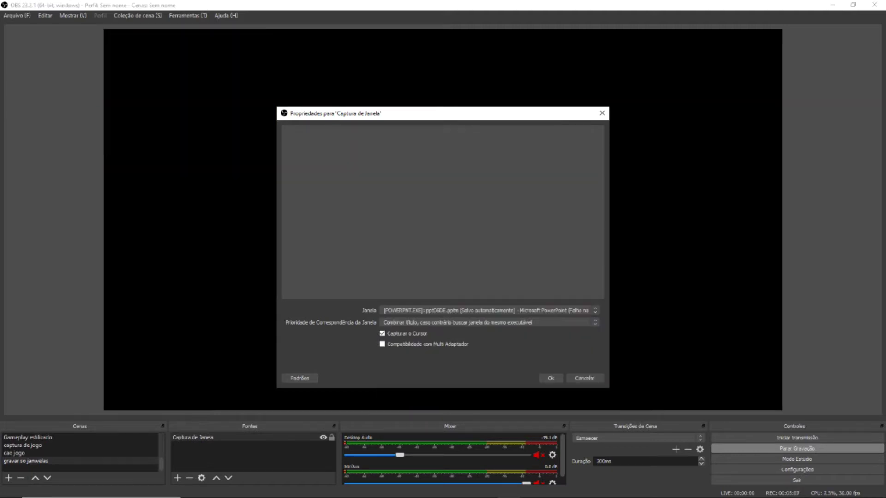
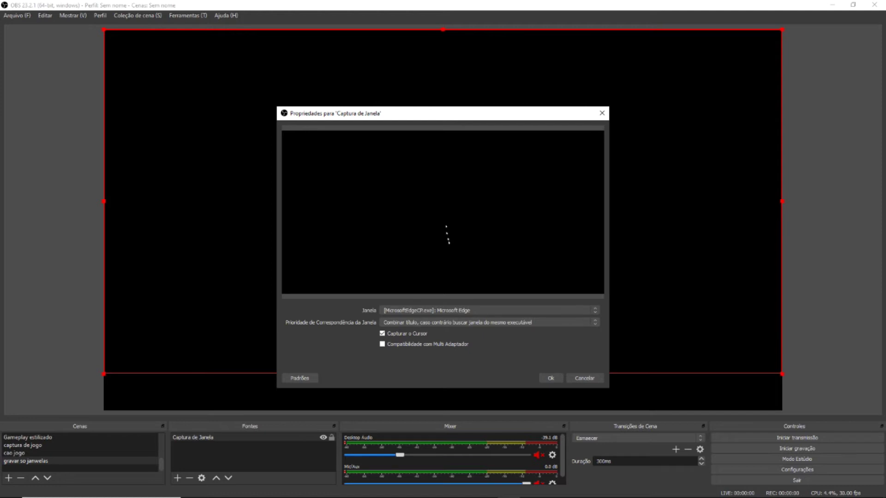
Set the captured window to the PowerPoint presentation pptD6DE.pptm and accept the Captura de Janela properties
{"action": "left_click", "coordinate": [485, 310]}
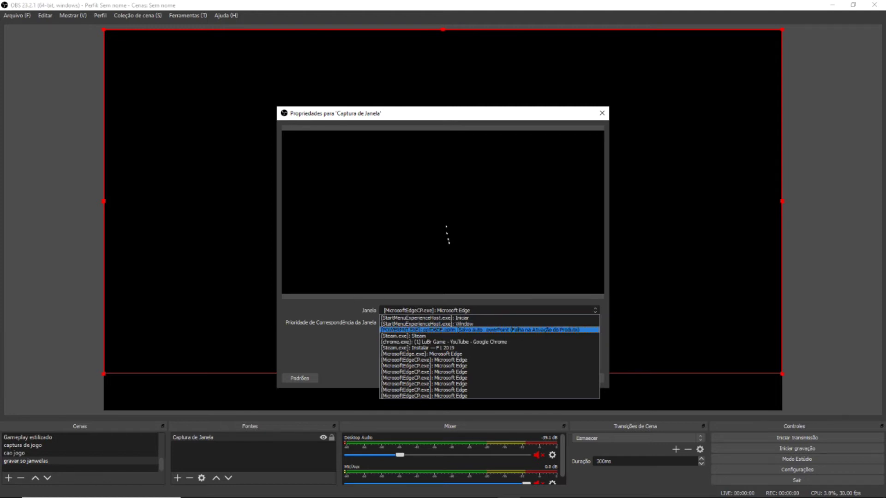
{"action": "left_click", "coordinate": [480, 330]}
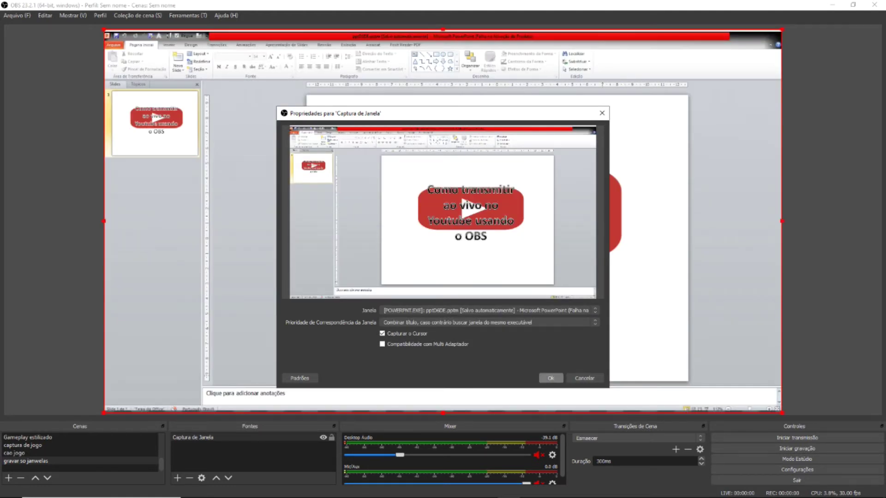
{"action": "left_click", "coordinate": [551, 378]}
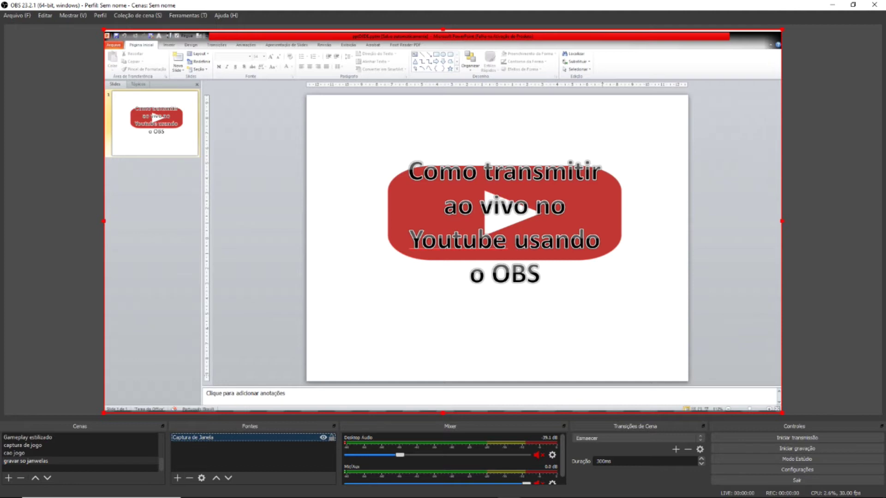
Remove the gravar so janwelas scene
{"action": "left_click", "coordinate": [20, 478]}
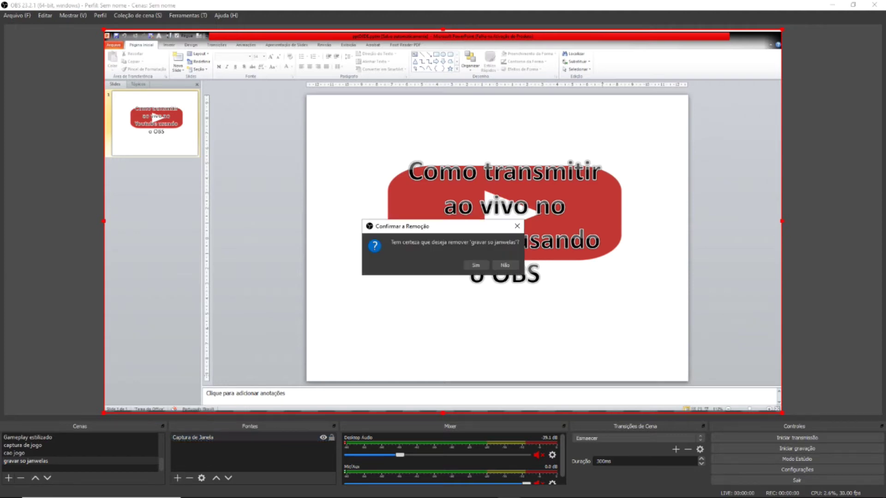
{"action": "left_click", "coordinate": [475, 266]}
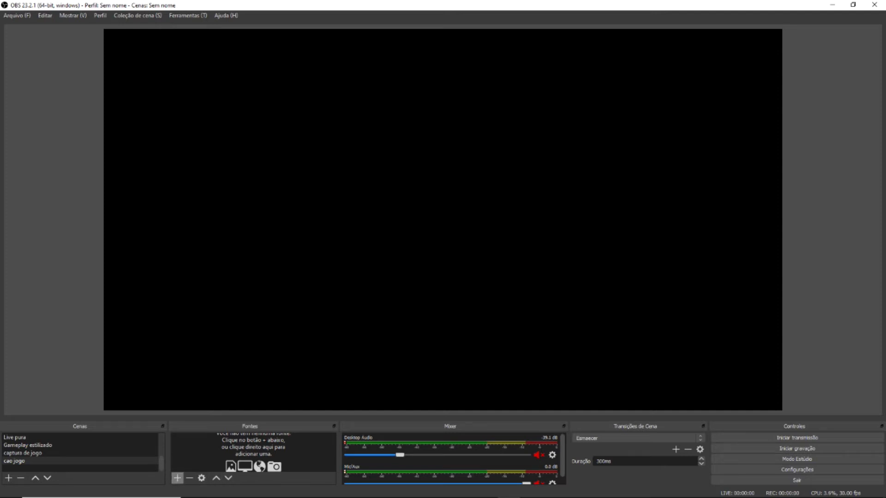
{"action": "left_click", "coordinate": [178, 478]}
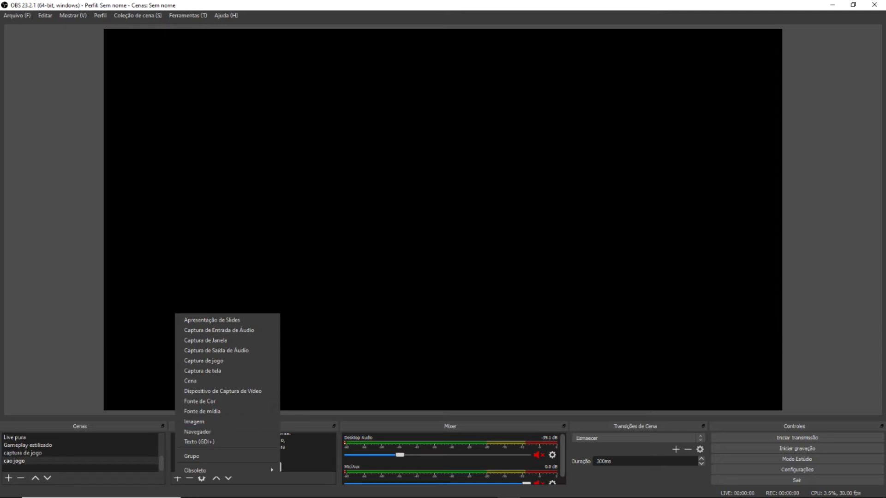
{"action": "key", "text": "Escape"}
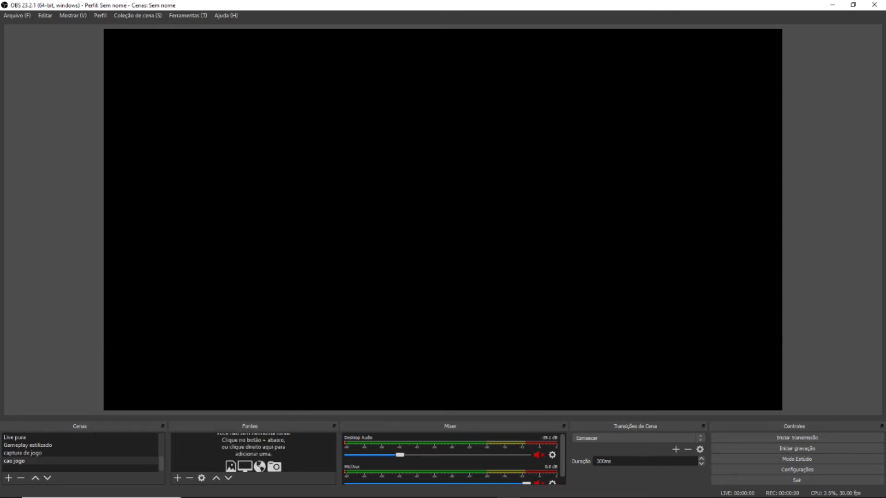
Create a scene named nav and add a new Navegador source to it, keeping the default source name
{"action": "left_click", "coordinate": [8, 478]}
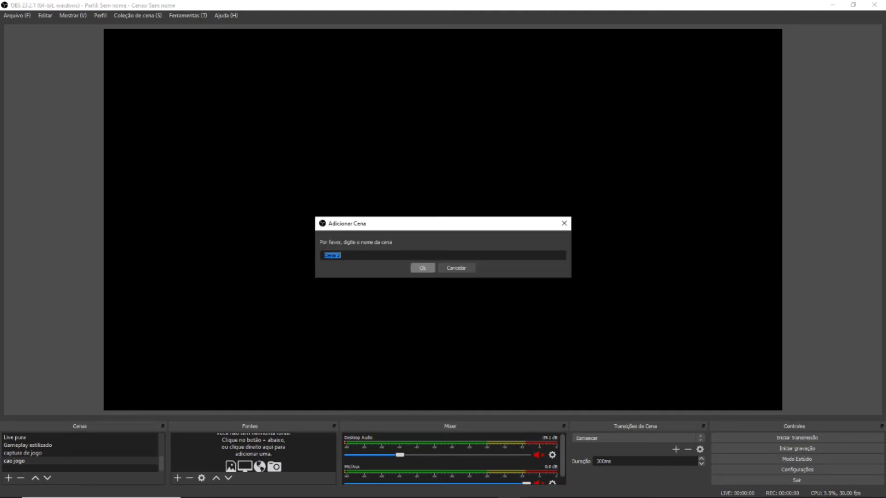
{"action": "type", "text": "nav"}
{"action": "key", "text": "Return"}
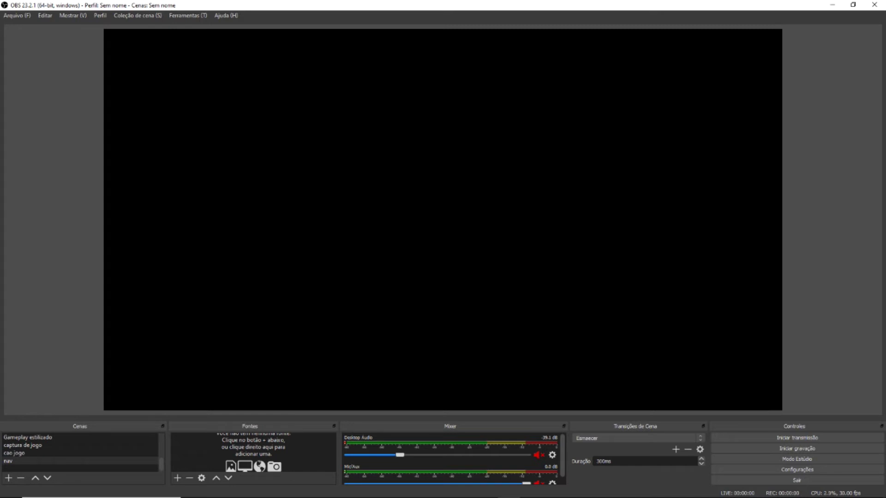
{"action": "left_click", "coordinate": [177, 478]}
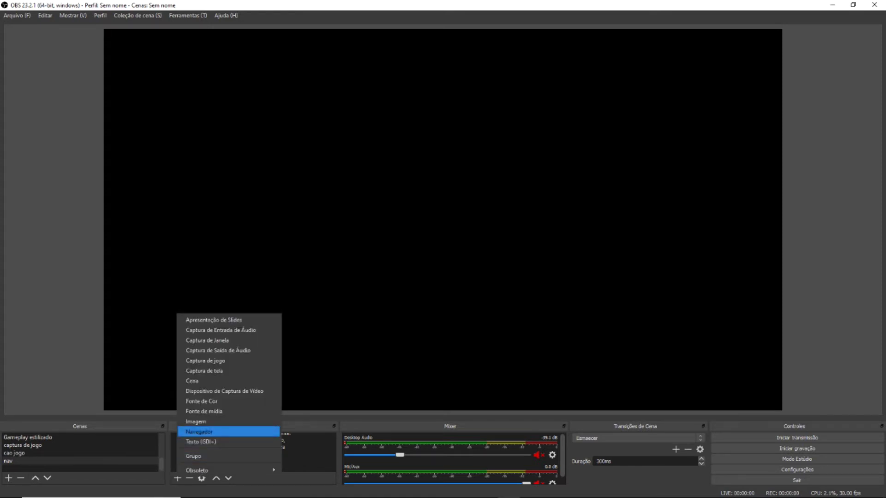
{"action": "key", "text": "Return"}
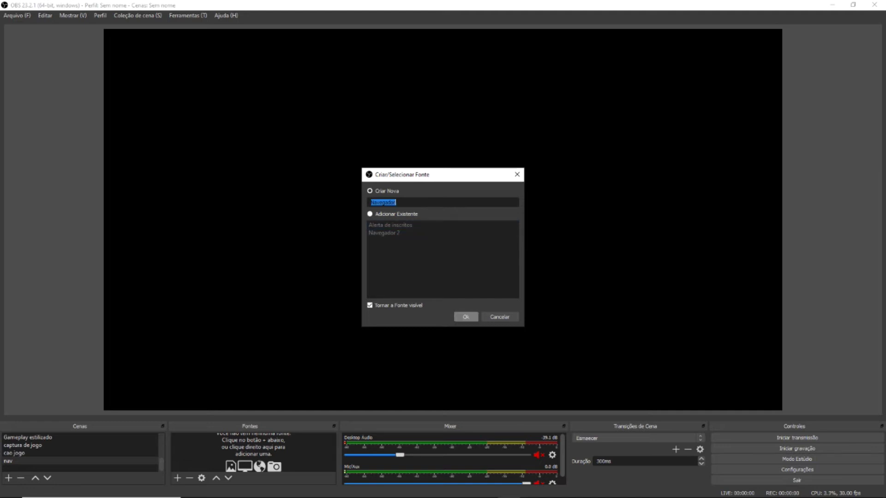
{"action": "key", "text": "Return"}
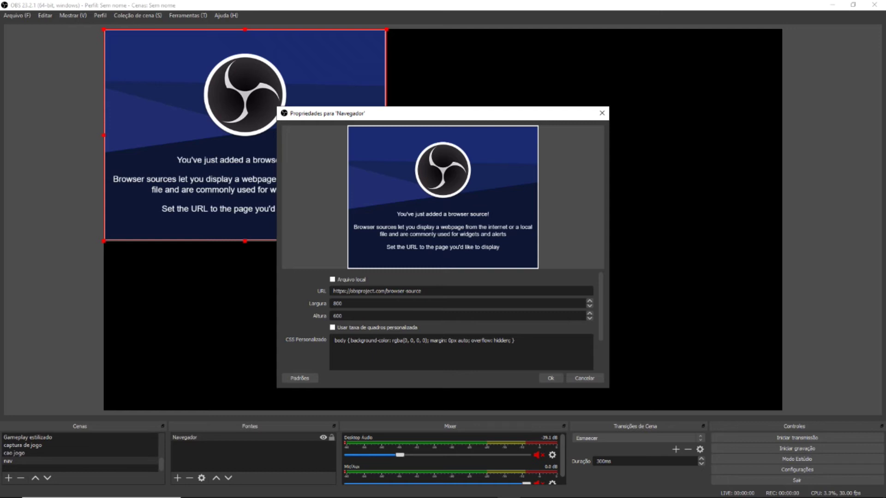
Clear the Navegador source's URL and copy the address of the LuBr Game YouTube channel page from Chrome
{"action": "key", "text": "ctrl+shift+Left"}
{"action": "key", "text": "ctrl+shift+Left"}
{"action": "key", "text": "ctrl+shift+Left"}
{"action": "key", "text": "ctrl+shift+Left"}
{"action": "key", "text": "ctrl+shift+Left"}
{"action": "key", "text": "ctrl+shift+Left"}
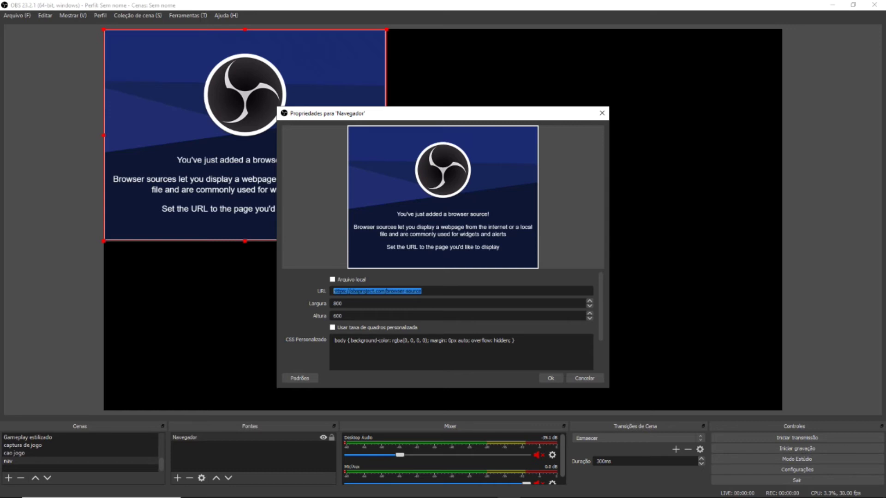
{"action": "key", "text": "BackSpace"}
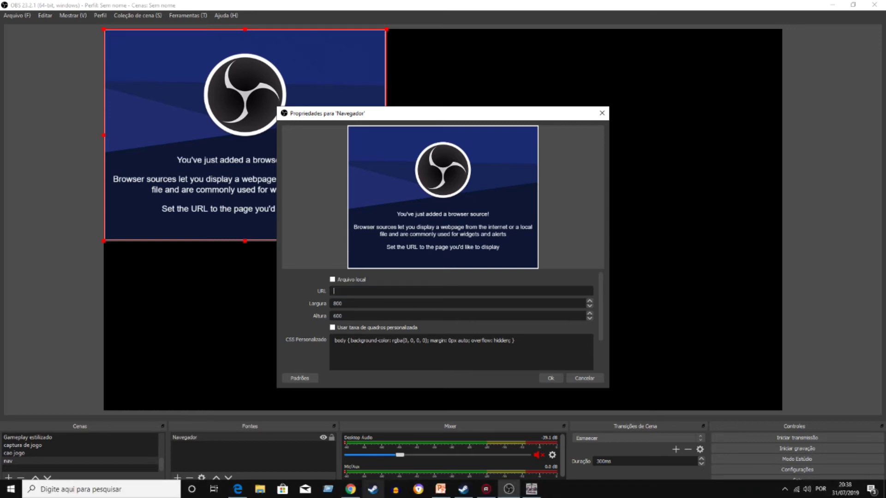
{"action": "left_click", "coordinate": [351, 489]}
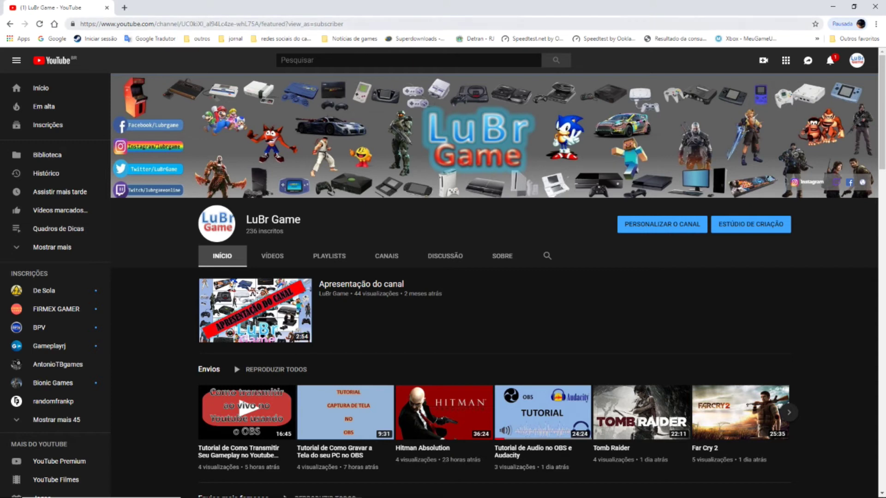
{"action": "key", "text": "ctrl+shift+Left"}
{"action": "key", "text": "ctrl+shift+Left"}
{"action": "key", "text": "ctrl+shift+Left"}
{"action": "key", "text": "ctrl+shift+Left"}
{"action": "key", "text": "ctrl+shift+Left"}
{"action": "key", "text": "ctrl+shift+Left"}
{"action": "key", "text": "ctrl+shift+Left"}
{"action": "key", "text": "ctrl+shift+Left"}
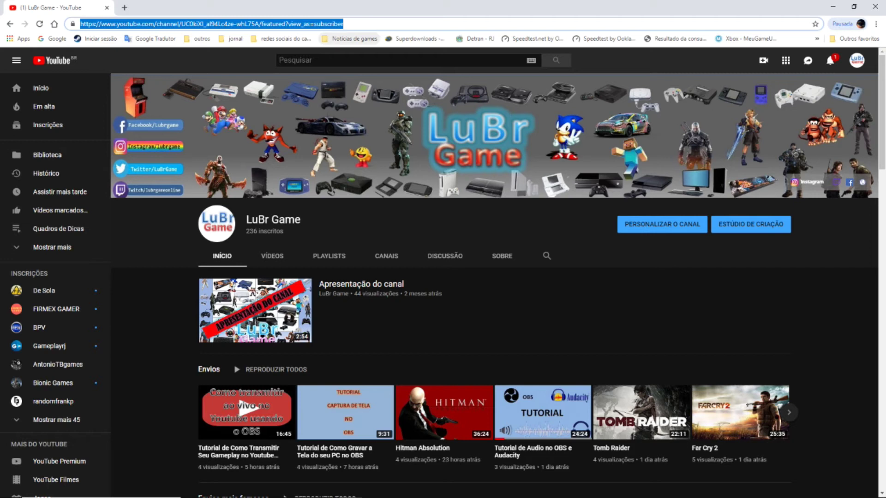
{"action": "mouse_move", "coordinate": [328, 492]}
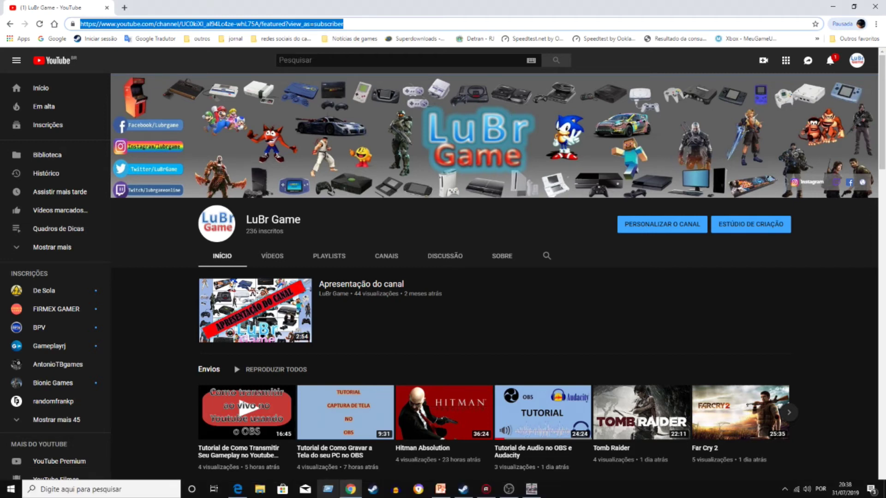
{"action": "right_click", "coordinate": [333, 24]}
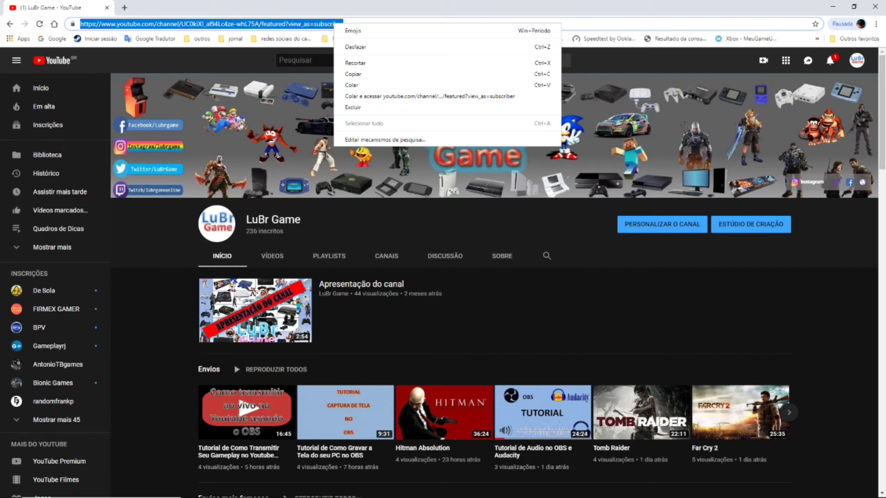
{"action": "mouse_move", "coordinate": [284, 491]}
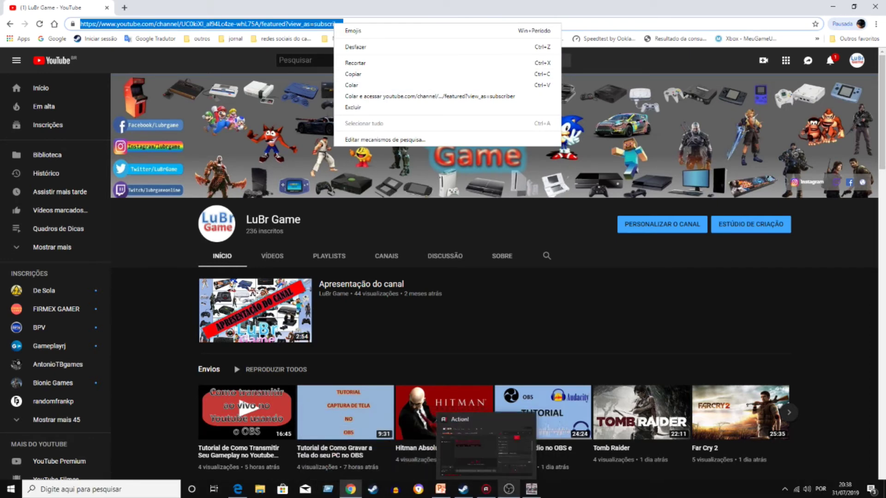
Return to OBS, paste the YouTube channel address as the Navegador source's URL and accept its properties
{"action": "left_click", "coordinate": [509, 489]}
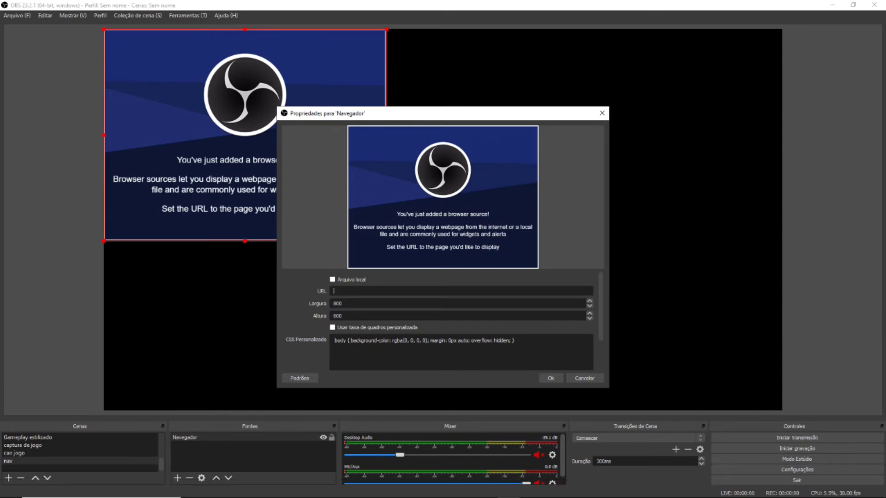
{"action": "right_click", "coordinate": [354, 291]}
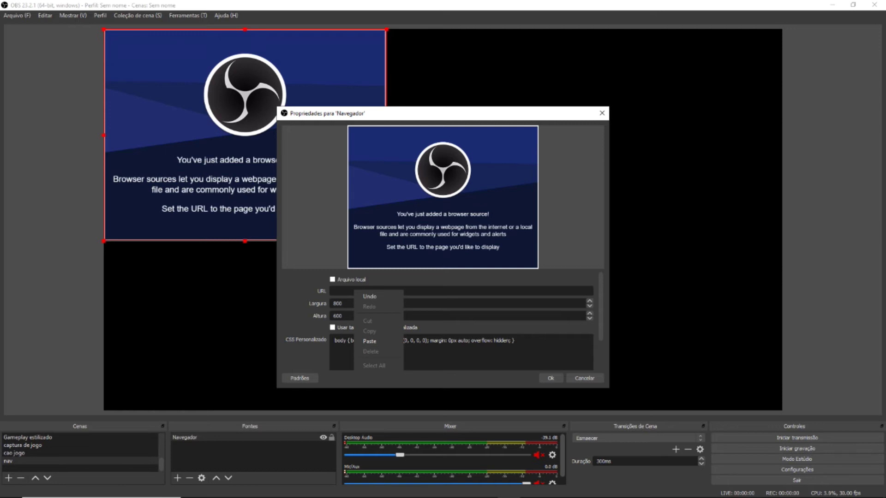
{"action": "key", "text": "Escape"}
{"action": "type", "text": "https://www.youtube.com/channel/UC0kXI_al94Lc4ze-whL75A/featured?view_as=subscriber"}
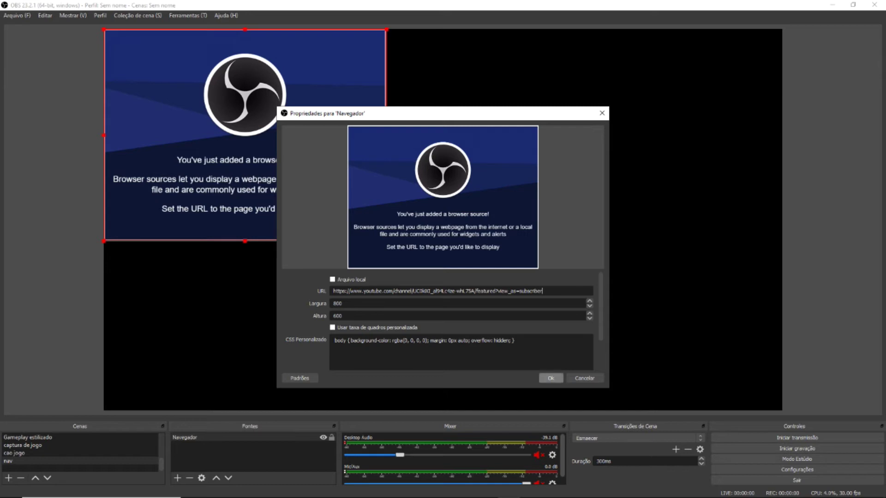
{"action": "left_click", "coordinate": [550, 379]}
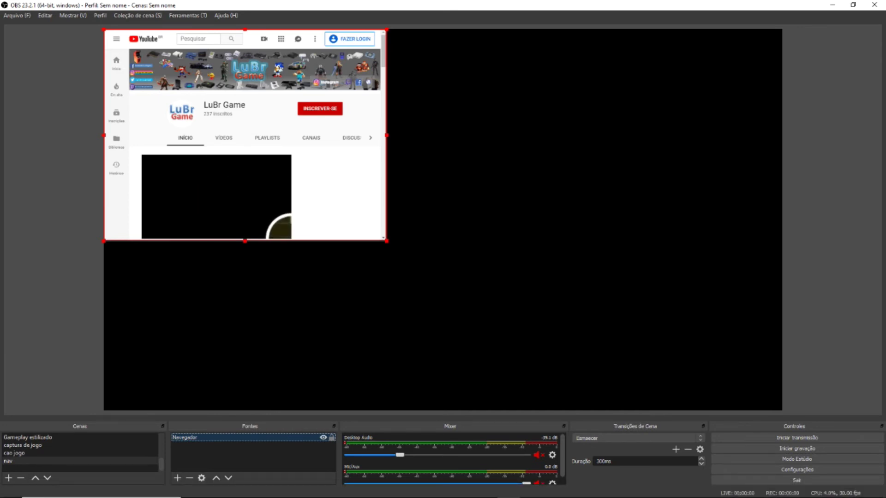
Enlarge the Navegador source proportionally to about two-thirds of the canvas width and shift it slightly upward
{"action": "left_click_drag", "start_coordinate": [386, 241], "coordinate": [516, 338]}
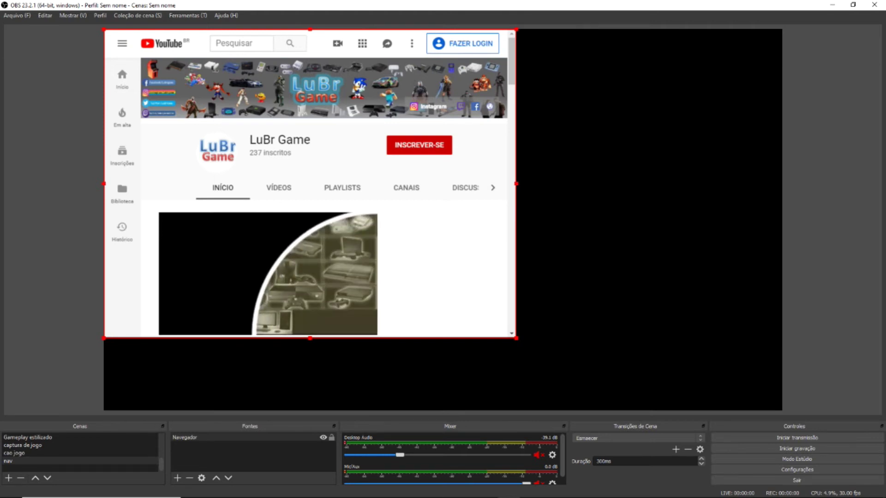
{"action": "mouse_move", "coordinate": [350, 221]}
{"action": "left_mouse_down"}
{"action": "mouse_move", "coordinate": [337, 200]}
{"action": "mouse_move", "coordinate": [322, 198]}
{"action": "mouse_move", "coordinate": [350, 204]}
{"action": "left_mouse_up"}
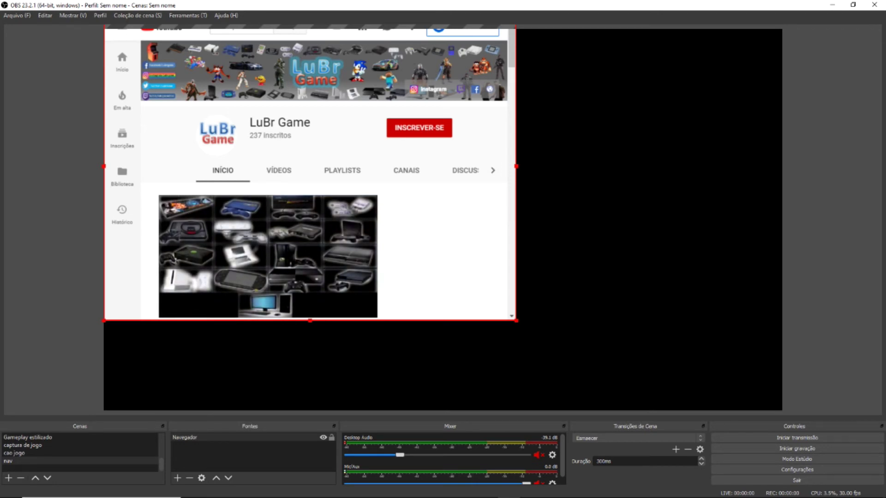
{"action": "left_click_drag", "start_coordinate": [516, 320], "coordinate": [560, 354]}
Stretch the Navegador source to fill the whole canvas with the Estender à Tela transform
{"action": "right_click", "coordinate": [482, 233]}
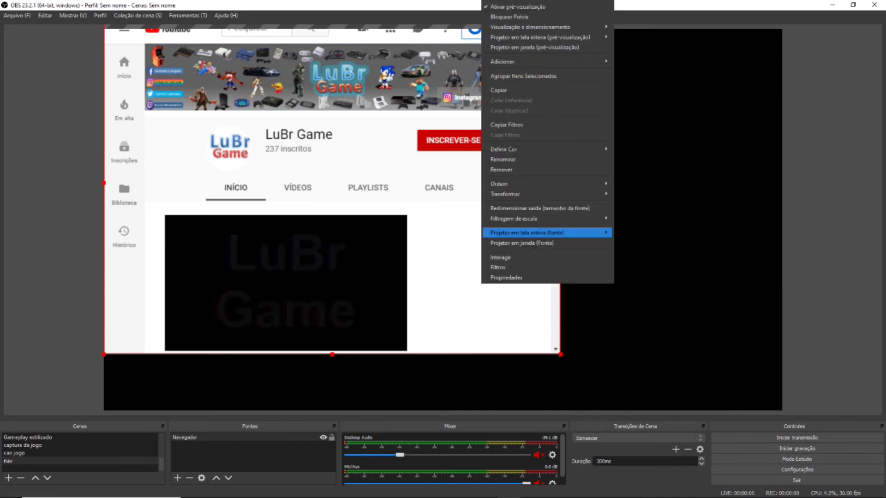
{"action": "mouse_move", "coordinate": [530, 194]}
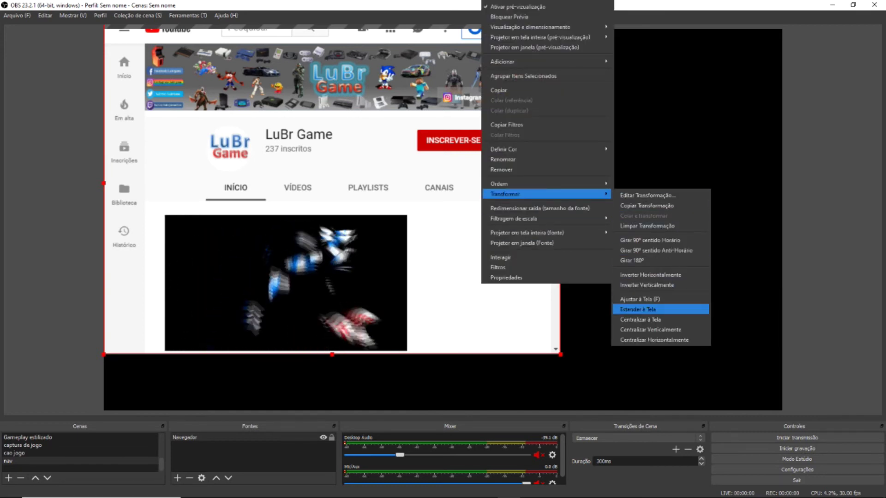
{"action": "left_click", "coordinate": [646, 309]}
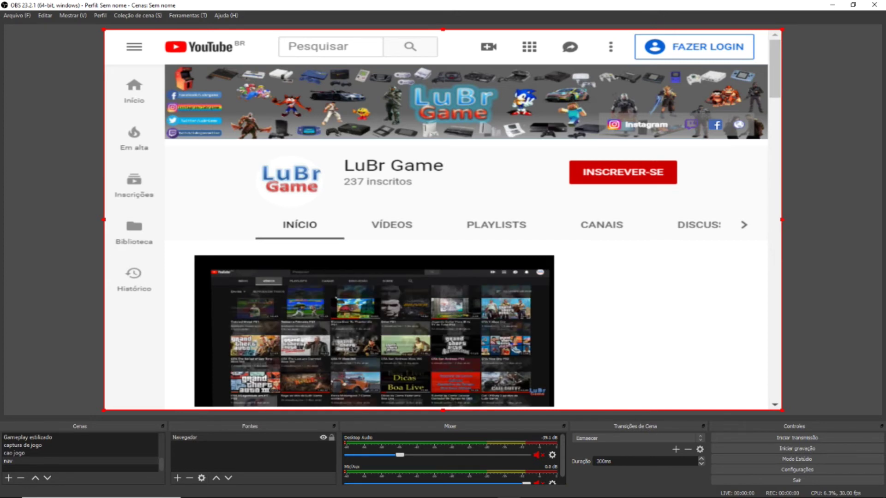
Squeeze the Navegador source to about one-seventh of the canvas width and two-thirds of its height
{"action": "left_click_drag", "start_coordinate": [782, 219], "coordinate": [207, 220]}
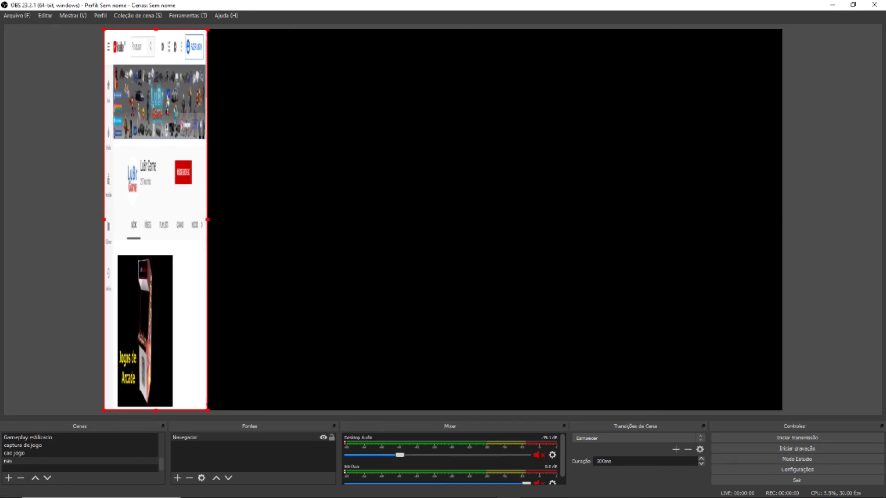
{"action": "left_click_drag", "start_coordinate": [155, 410], "coordinate": [156, 272]}
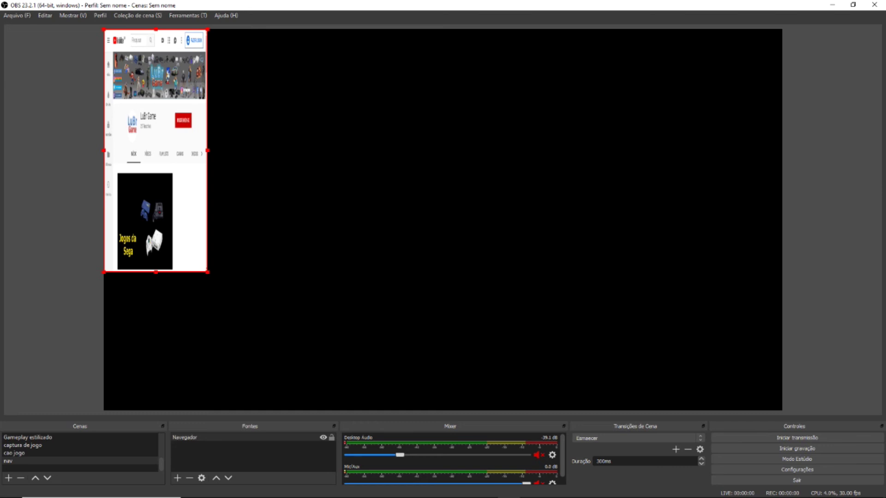
Reopen the Navegador source's properties, accept them with a blank URL, and enlarge the source slightly on the canvas
{"action": "double_click", "coordinate": [185, 437]}
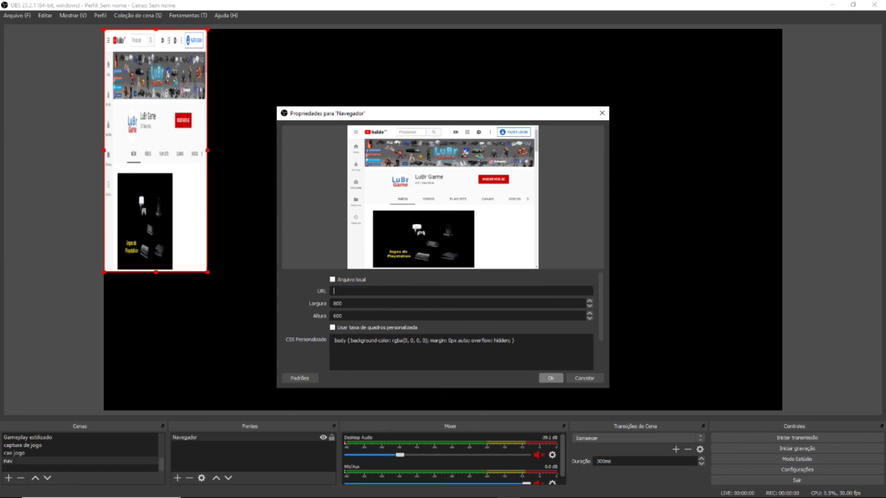
{"action": "key", "text": "Return"}
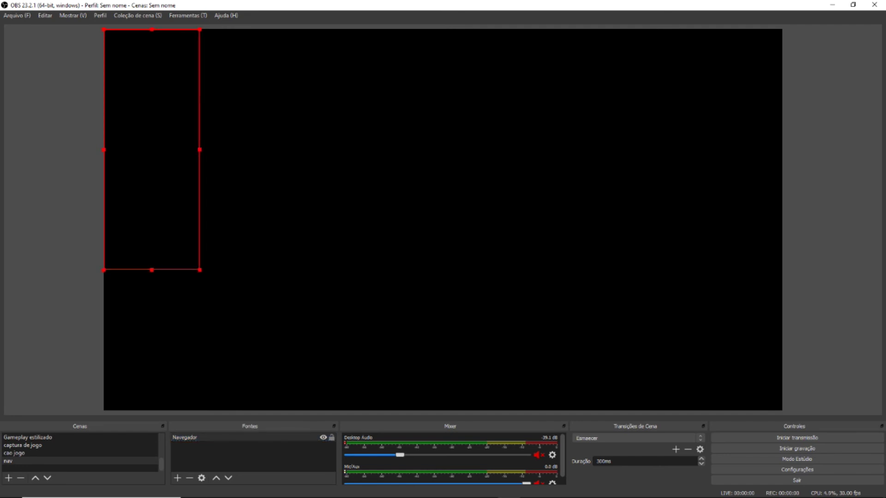
{"action": "left_click_drag", "start_coordinate": [204, 276], "coordinate": [226, 296]}
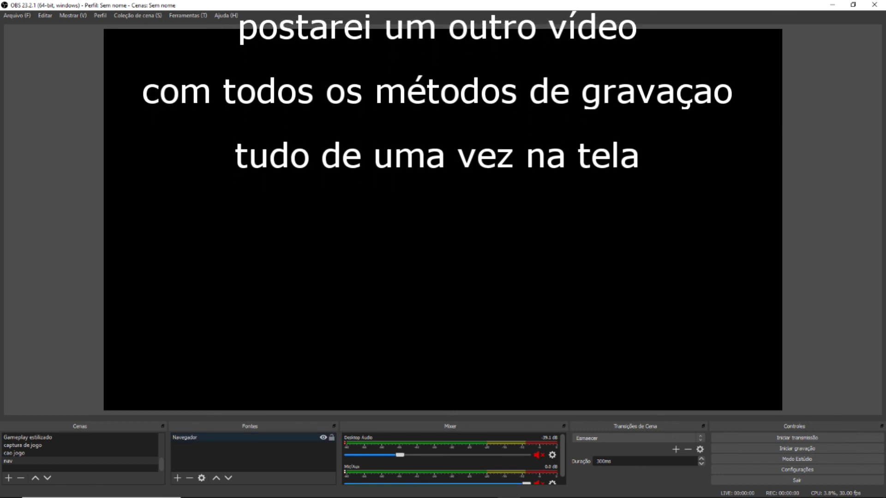
Open the Navegador source's properties, switch to Chrome, and copy the address of the LuBr Game YouTube channel's Vídeos page
{"action": "left_click", "coordinate": [164, 162]}
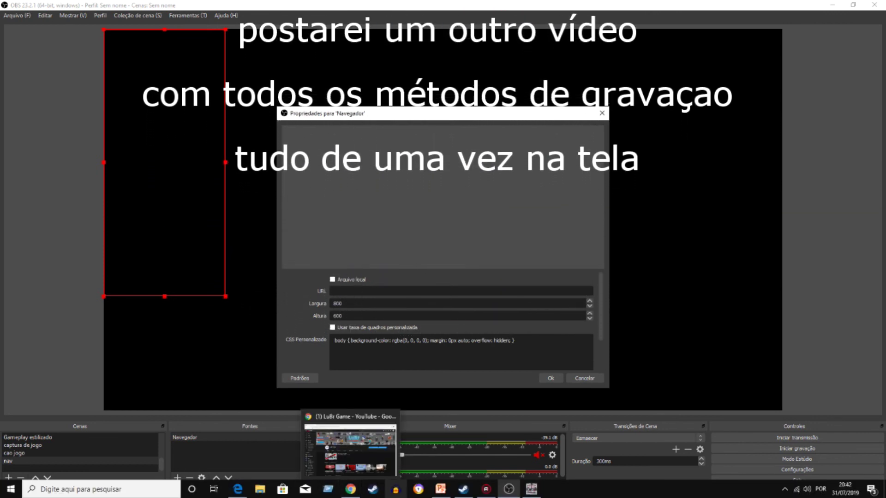
{"action": "mouse_move", "coordinate": [350, 489]}
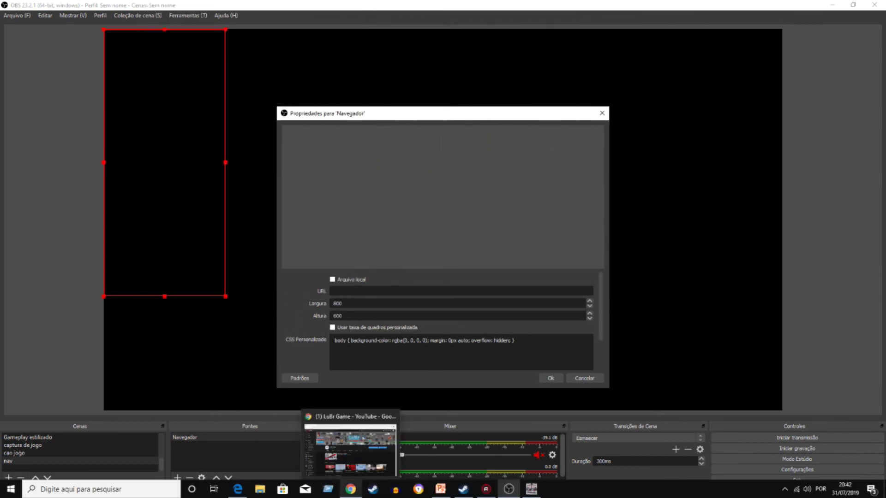
{"action": "left_click", "coordinate": [350, 450]}
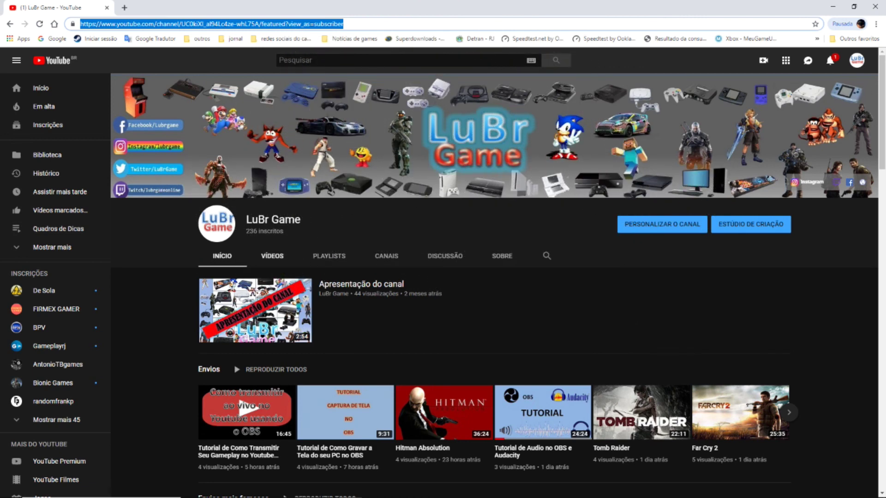
{"action": "left_click", "coordinate": [272, 256]}
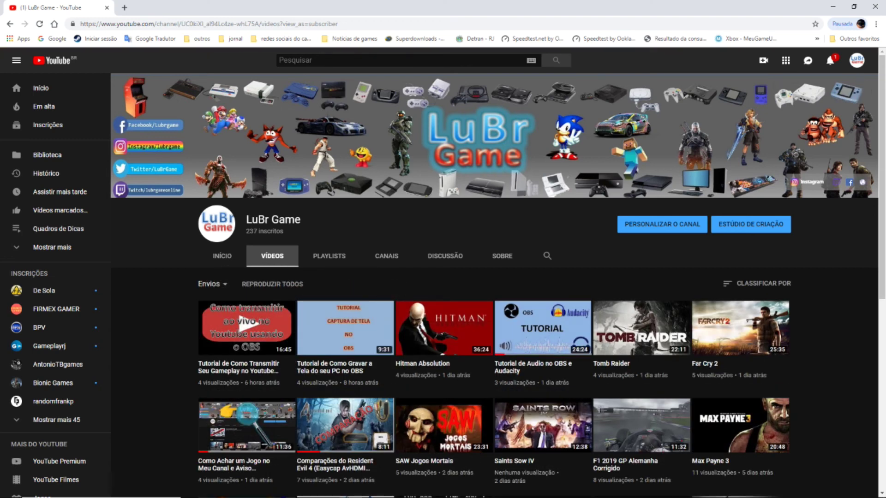
{"action": "left_click", "coordinate": [339, 24]}
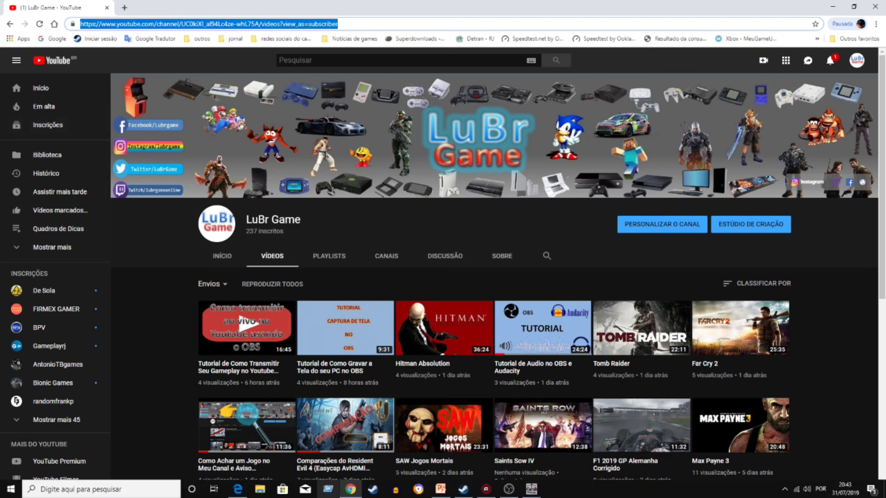
Switch back to OBS, set the Navegador source's URL to the copied Vídeos page address, and narrow the source to about 15% of the canvas width
{"action": "mouse_move", "coordinate": [441, 489]}
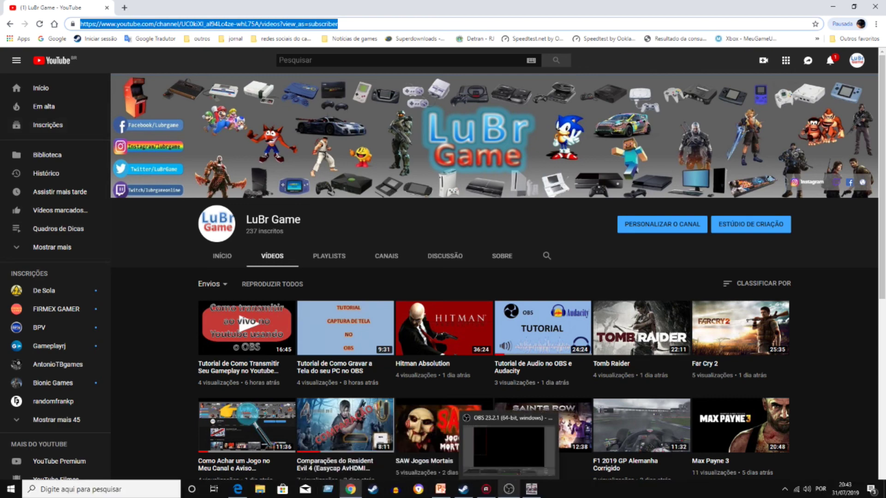
{"action": "left_click", "coordinate": [509, 489]}
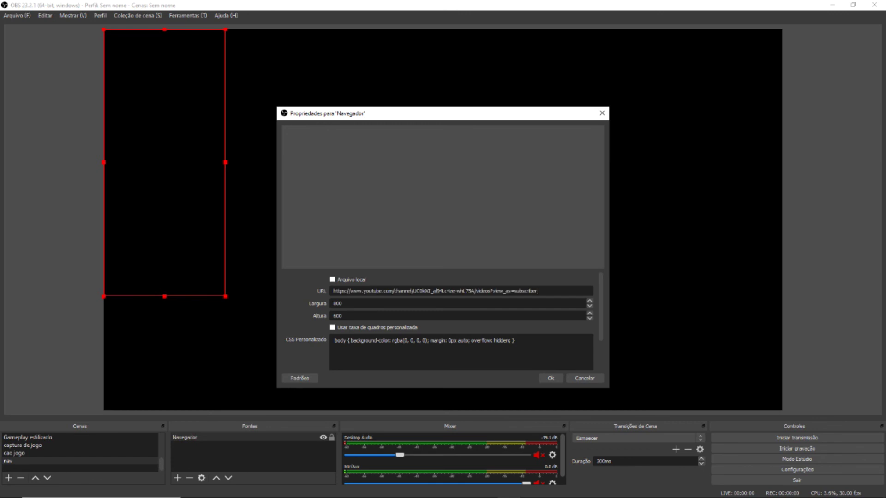
{"action": "left_click", "coordinate": [550, 378]}
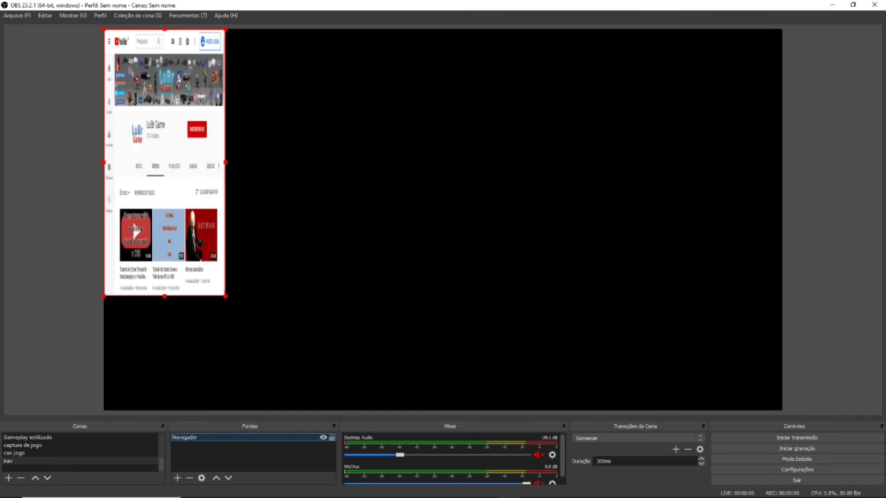
{"action": "left_click", "coordinate": [164, 162]}
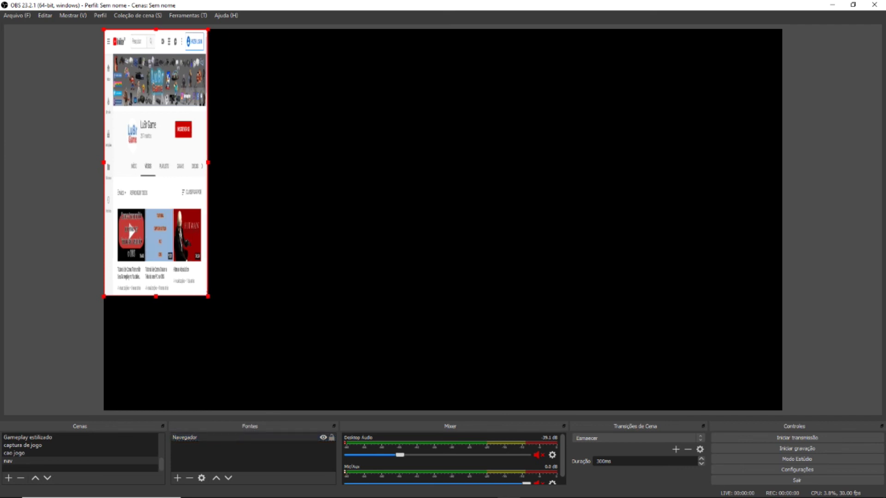